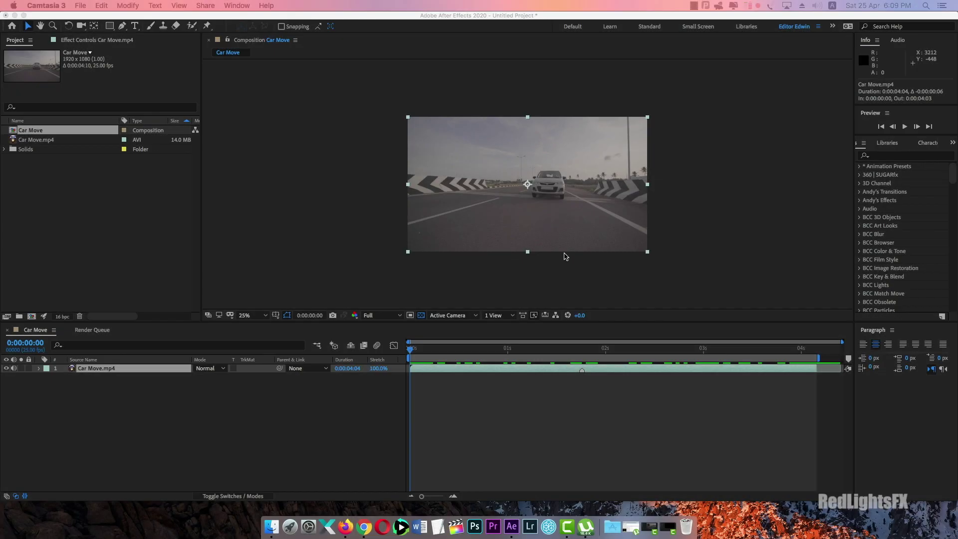
- Zoom the viewer to 50%, find Mocha Pro by searching 'mocha', and apply it to Car Move.mp4
key("period")
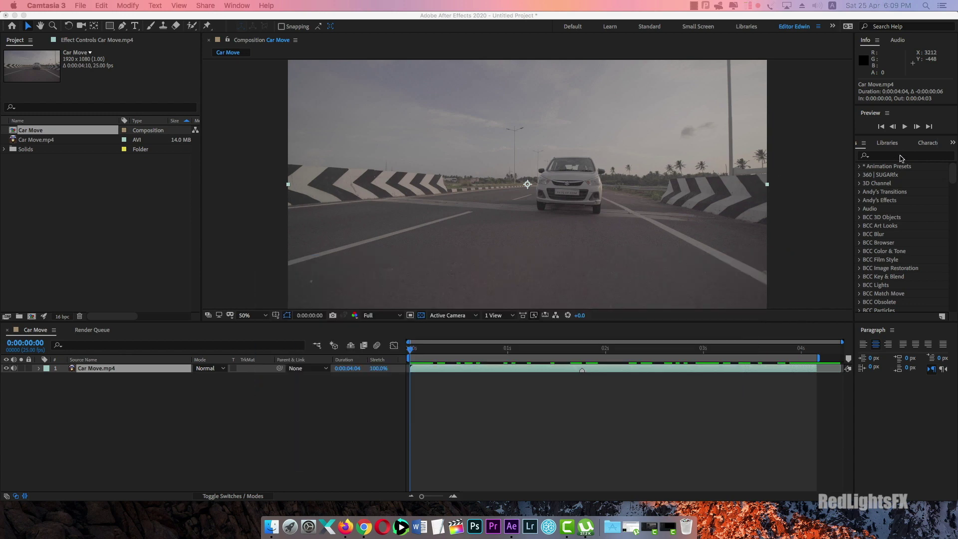
left_click(900, 155)
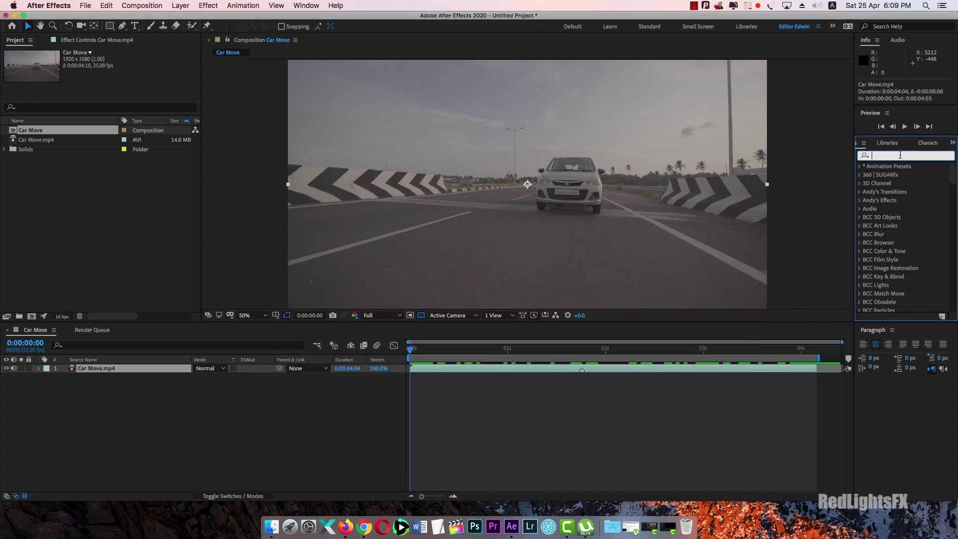
type("mocha")
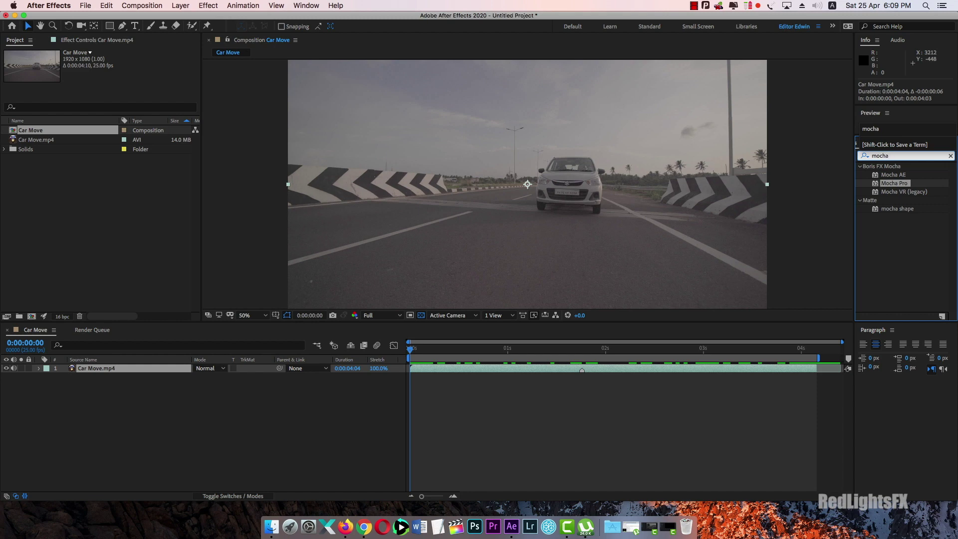
left_click(876, 184)
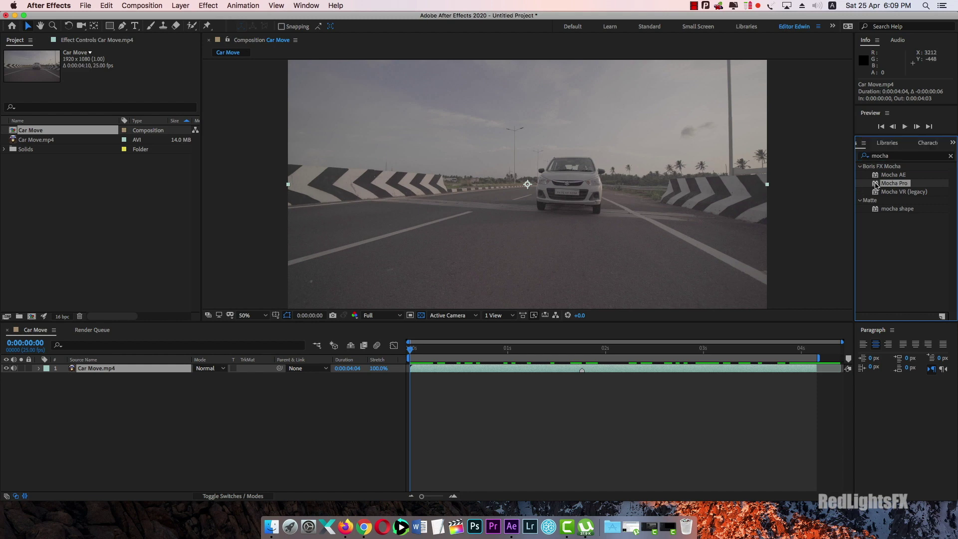
left_click_drag(876, 185, 124, 370)
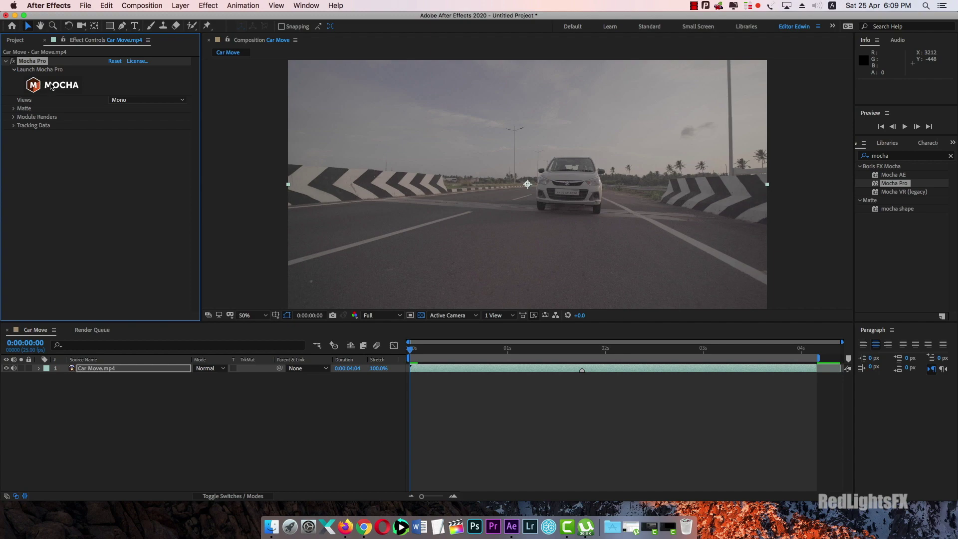
- Launch Mocha Pro with the X-spline tool and zoom in on the car's front
left_click(51, 86)
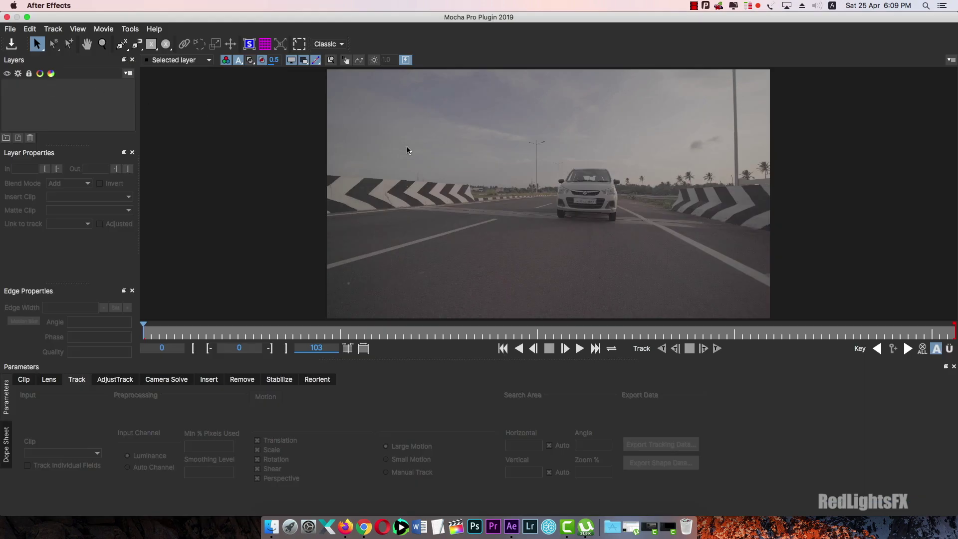
left_click(121, 44)
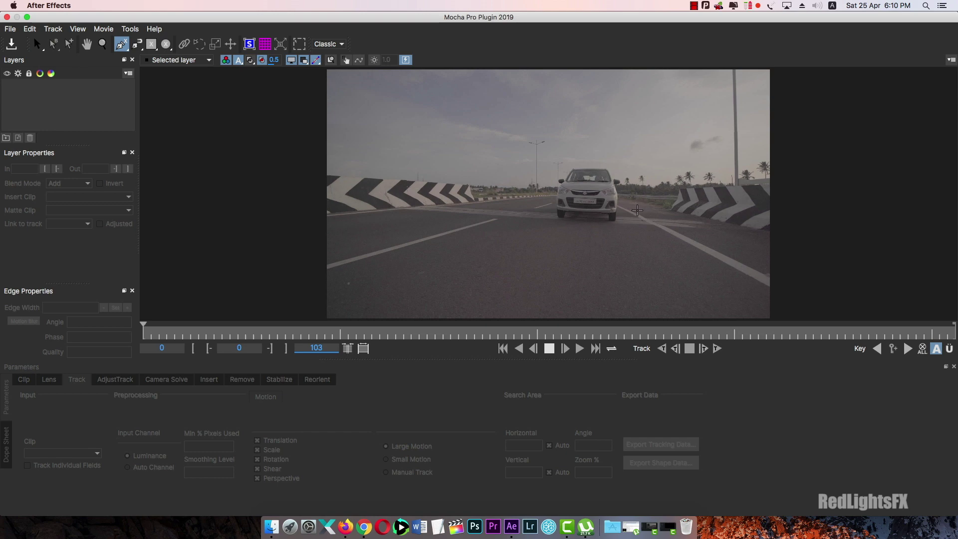
key("z")
mouse_move(726, 128)
left_mouse_down()
mouse_move(772, 163)
mouse_move(611, 197)
left_mouse_up()
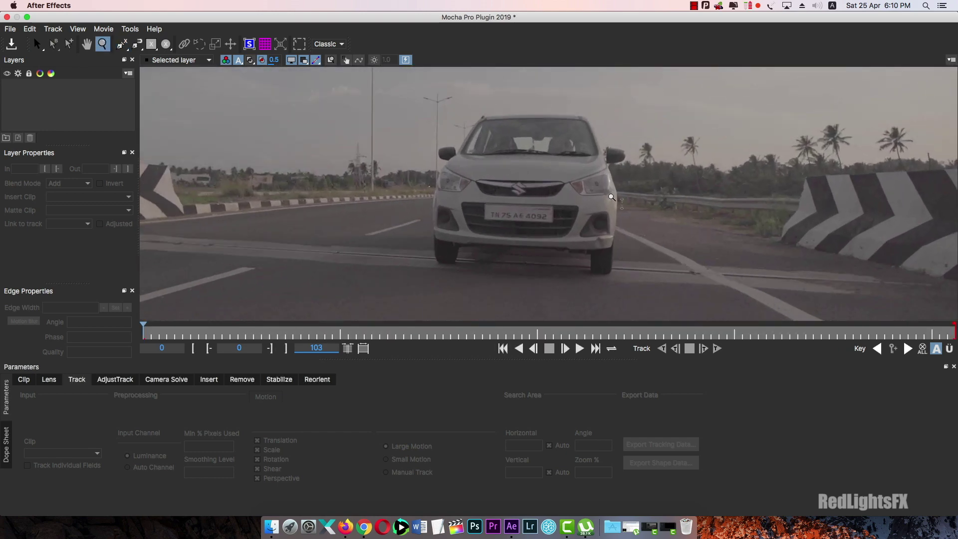
left_click_drag(612, 197, 641, 195)
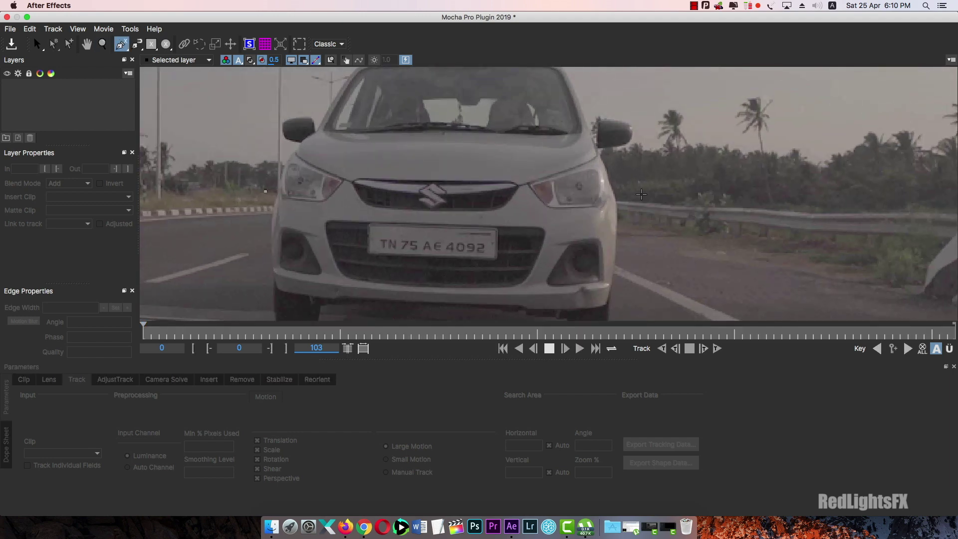
- Draw a five-point closed outline around the right-hand headlight
left_click(530, 185)
left_click(597, 158)
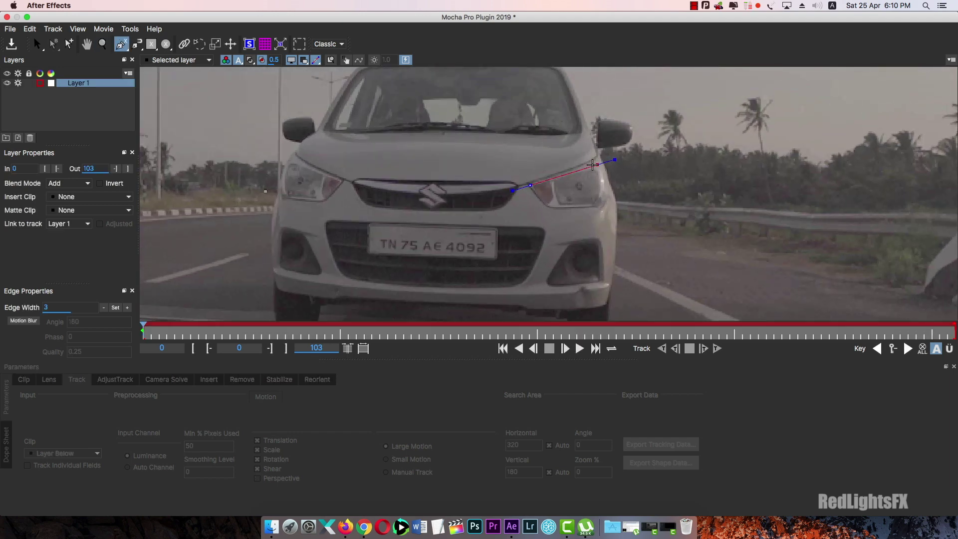
left_click(584, 272)
left_click(602, 208)
left_click(549, 207)
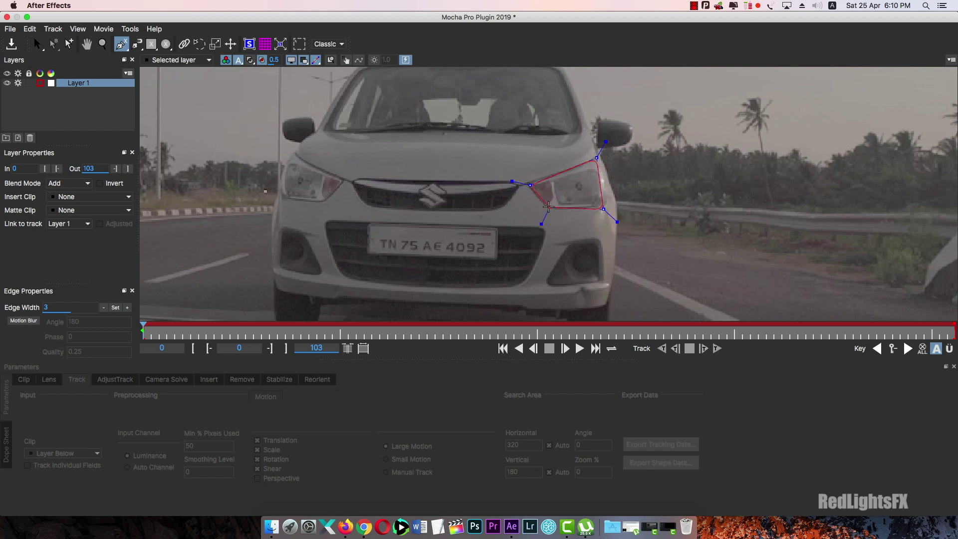
right_click(534, 206)
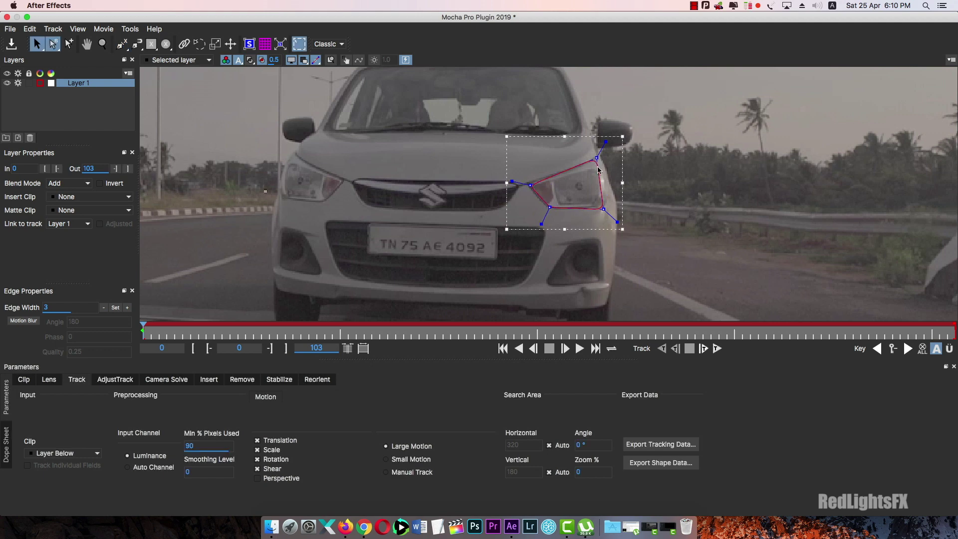
- Refine the outline's right-hand points and show the planar surface, widening it leftward
left_click_drag(597, 158, 600, 160)
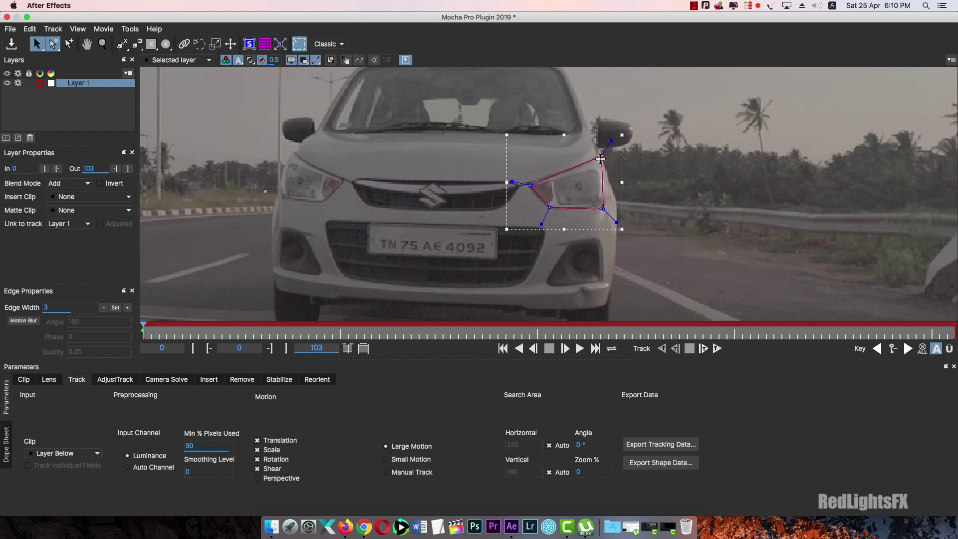
left_click_drag(603, 213, 602, 208)
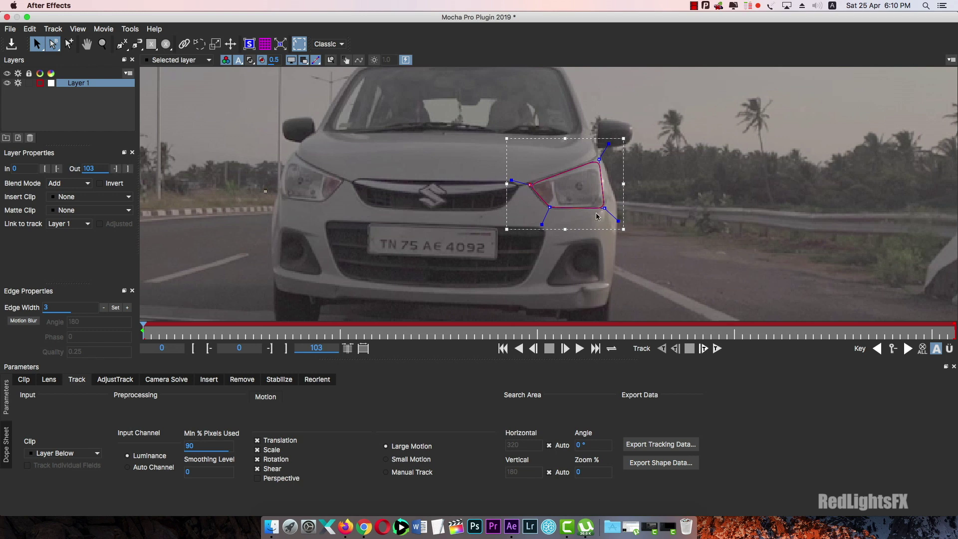
left_click(249, 44)
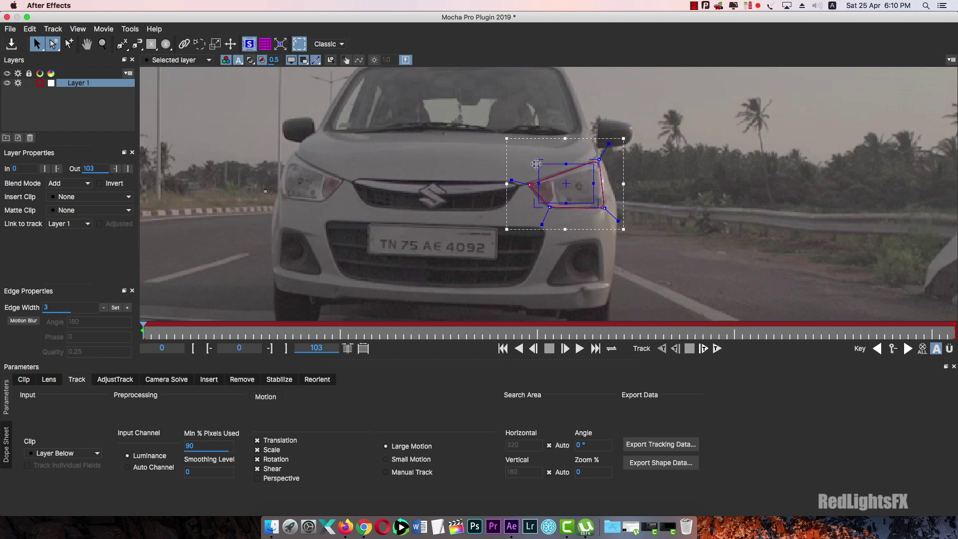
mouse_move(556, 193)
left_mouse_down()
mouse_move(540, 192)
mouse_move(595, 200)
mouse_move(551, 203)
left_mouse_up()
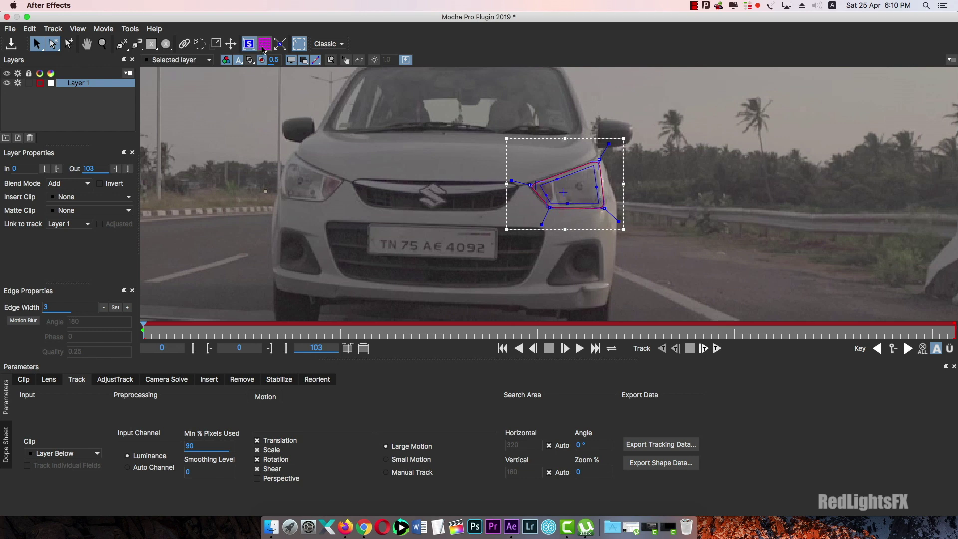
- Fit the planar surface corners to the headlight using the perspective grid, then hide grid and surface
left_click(265, 44)
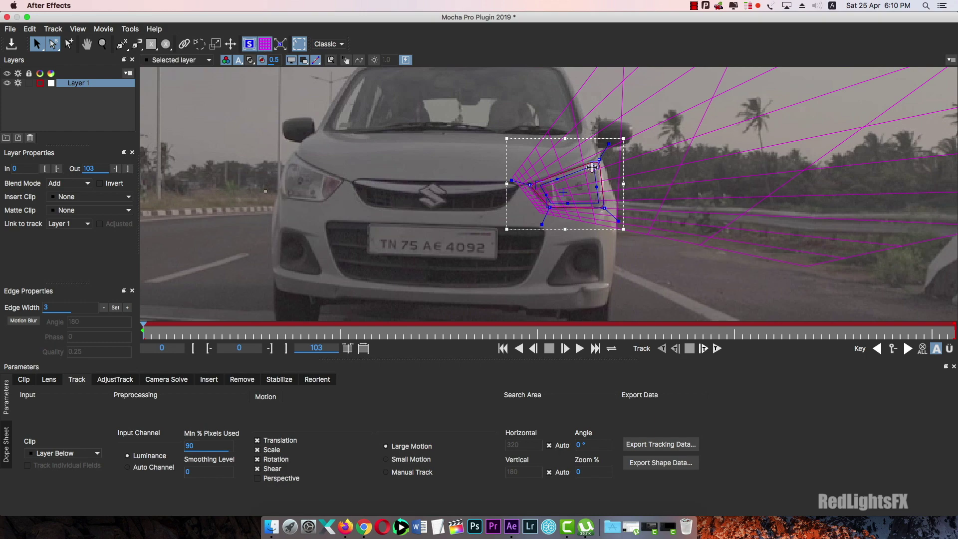
left_click_drag(591, 167, 596, 199)
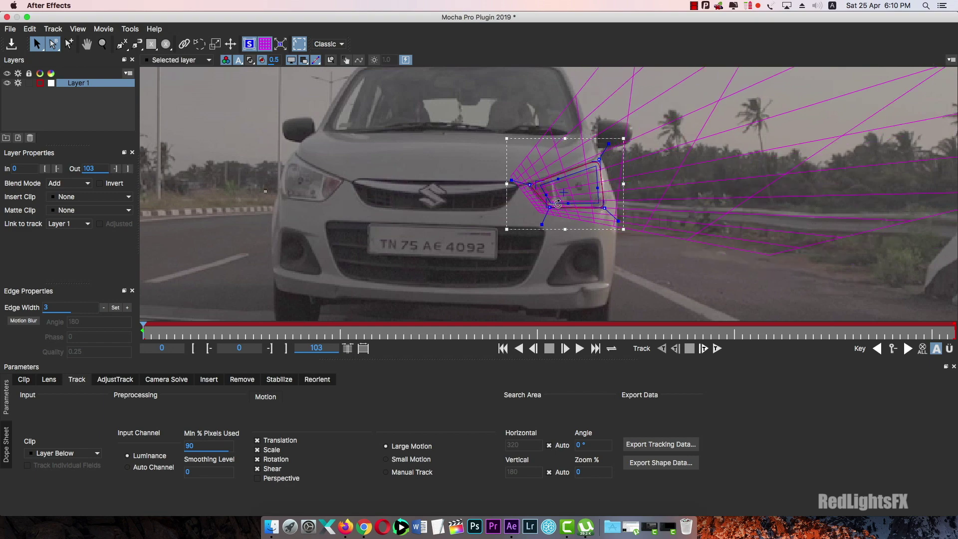
left_click_drag(557, 203, 543, 183)
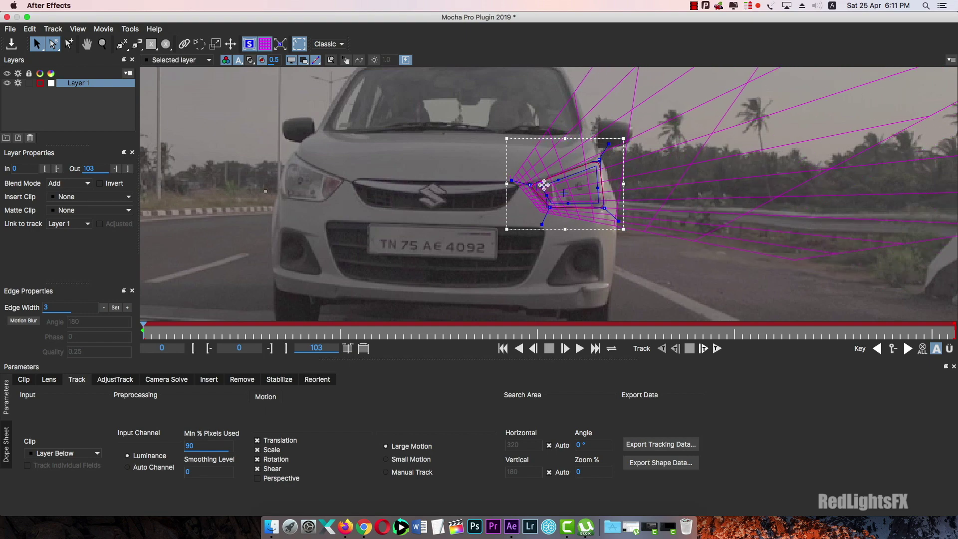
left_click(265, 44)
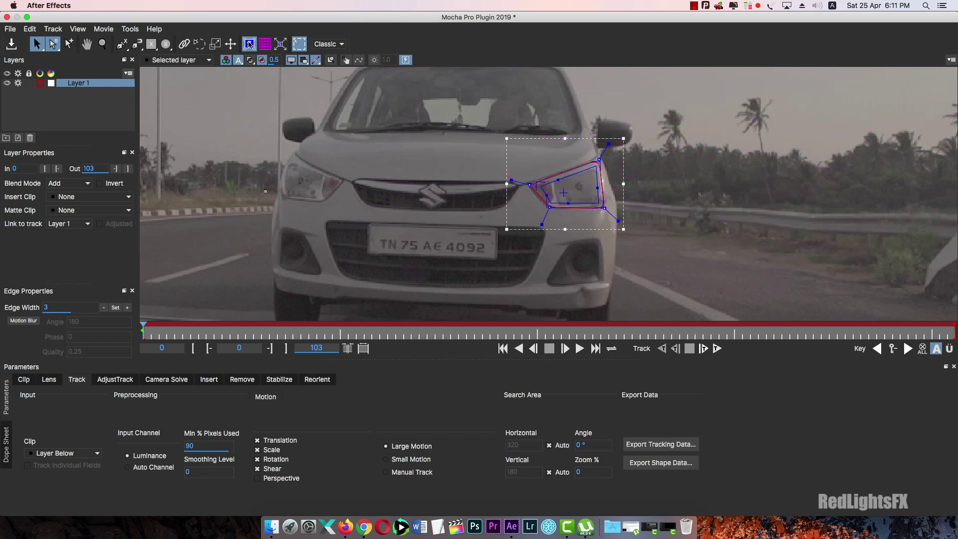
left_click(250, 44)
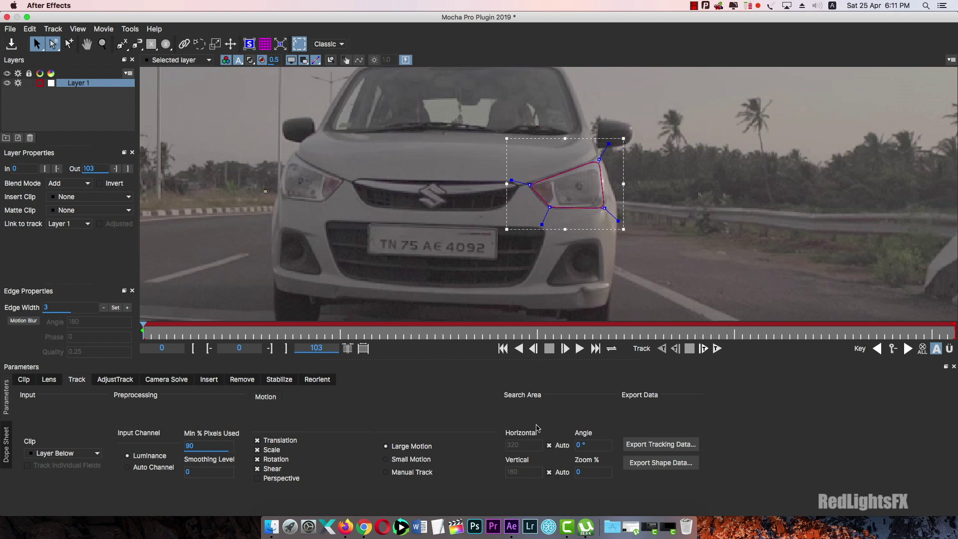
- Add Perspective motion, track forward to frame 38, and refit the shape's corners to the headlight
left_click(256, 478)
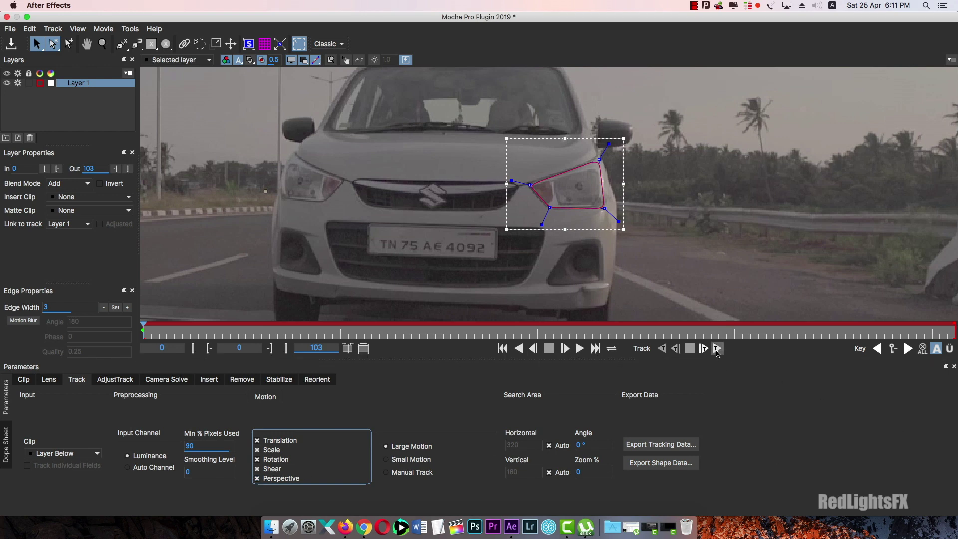
left_click(716, 348)
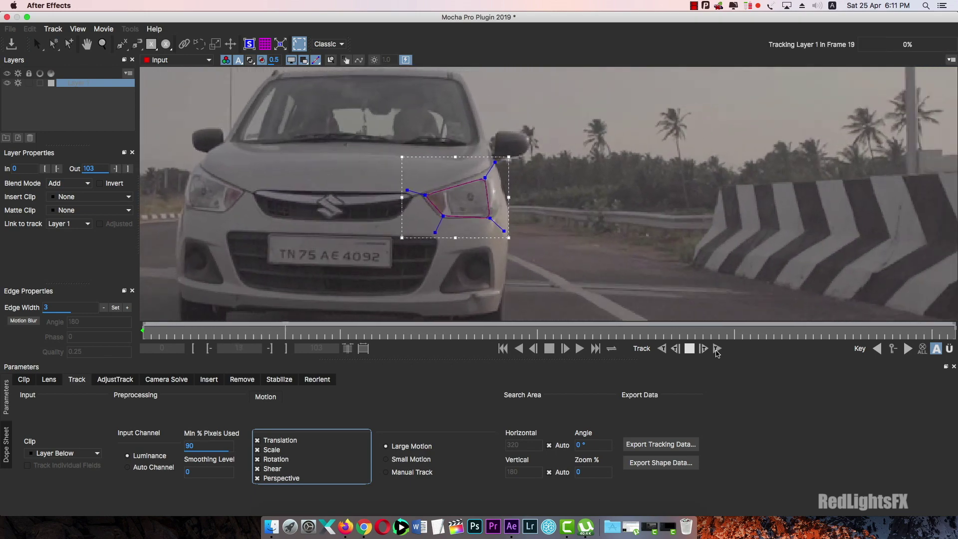
left_click(716, 352)
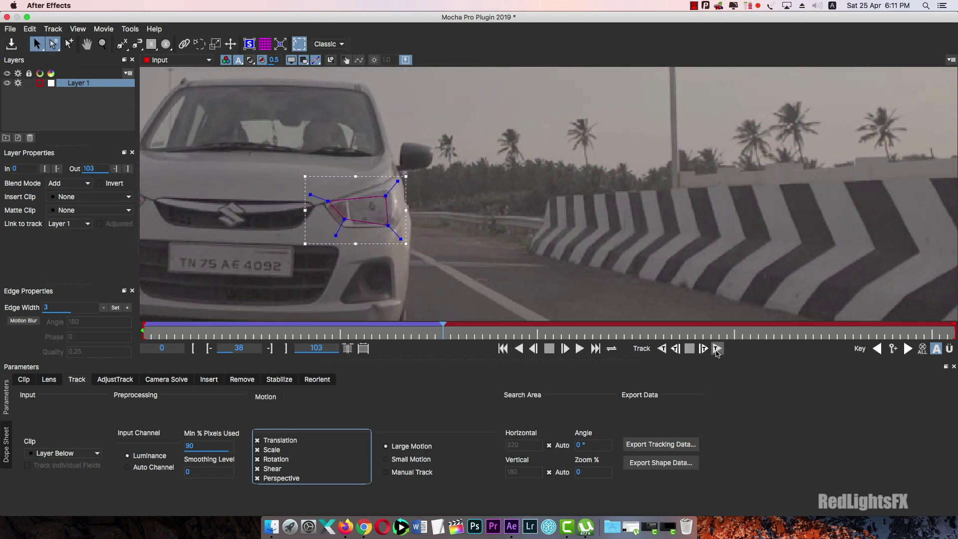
left_click_drag(343, 220, 326, 203)
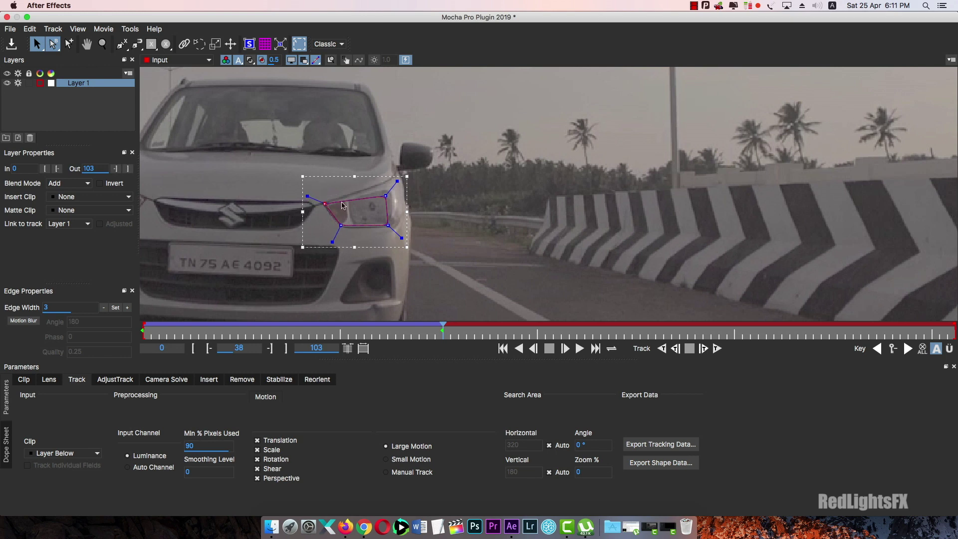
left_click_drag(386, 196, 395, 179)
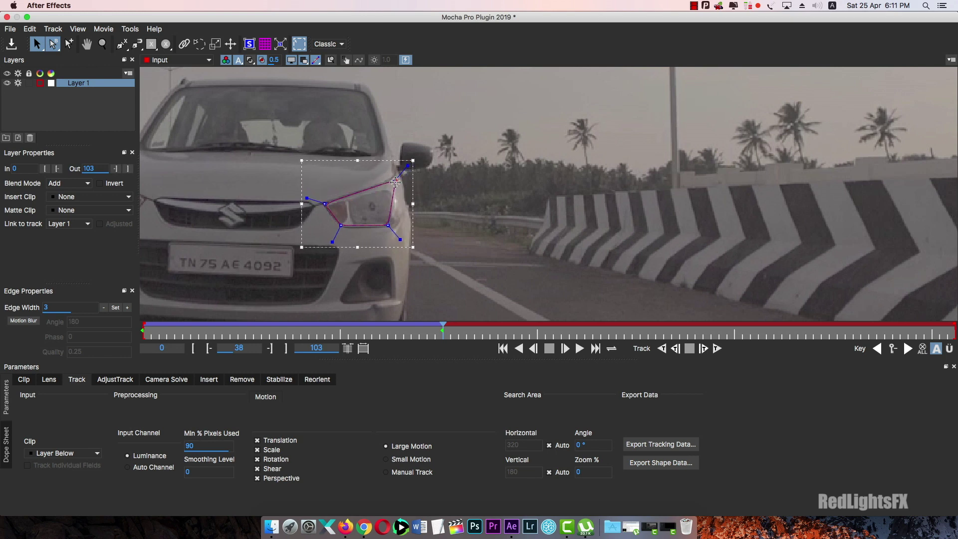
left_click_drag(388, 225, 393, 225)
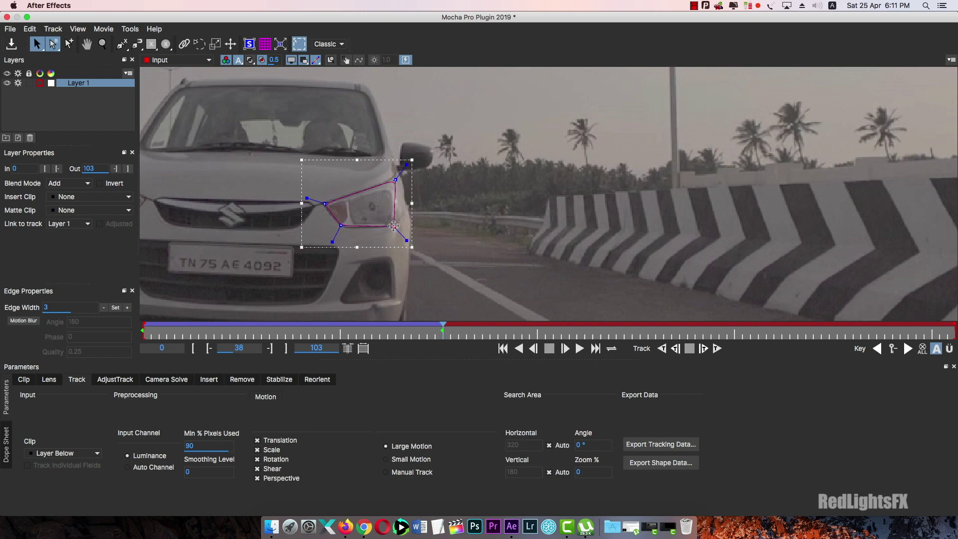
- Continue tracking forward past frame 61, panning to keep the headlight in view
left_click(718, 348)
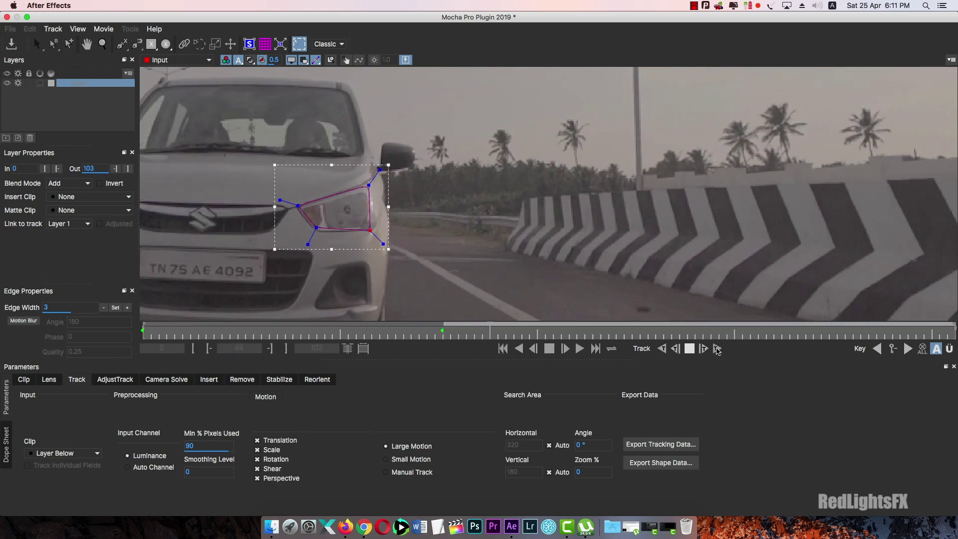
left_click(717, 349)
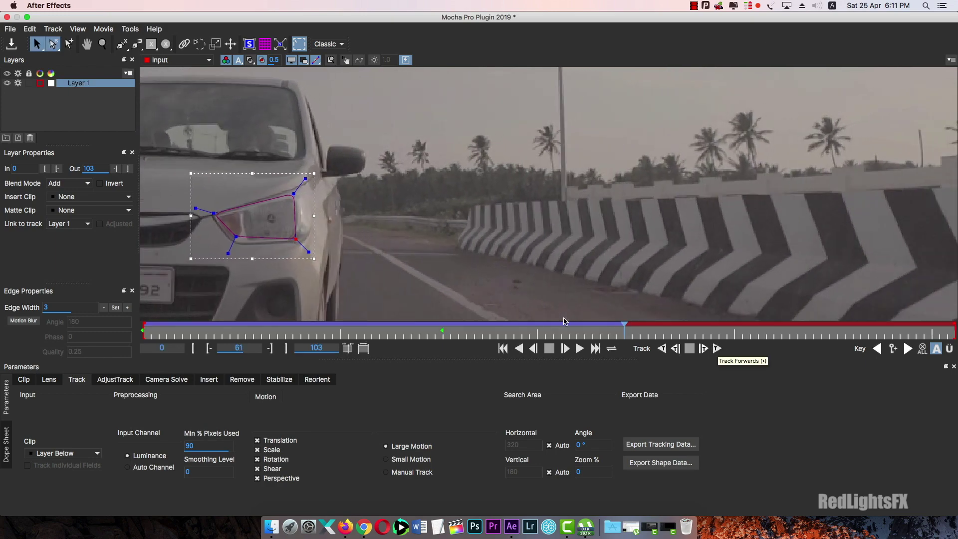
left_click_drag(434, 267, 881, 224)
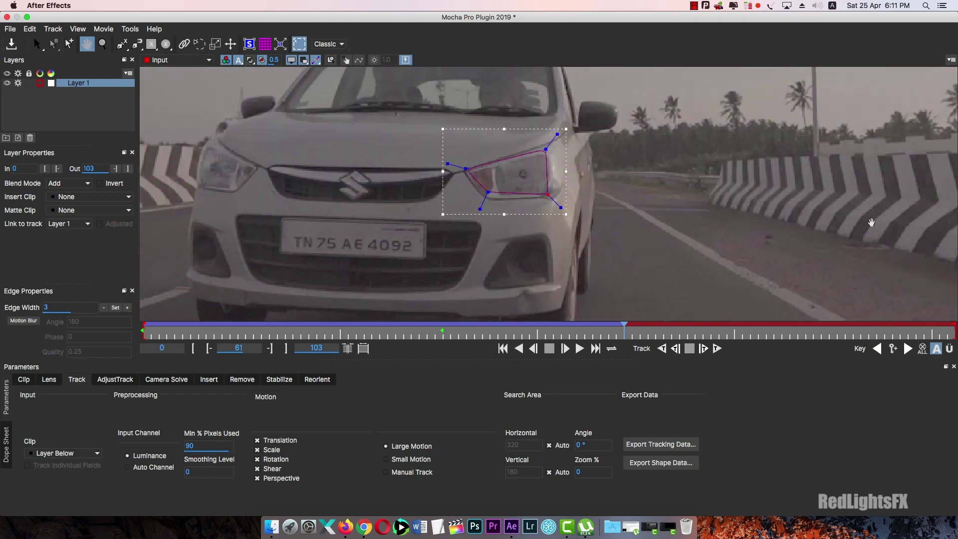
left_click(717, 349)
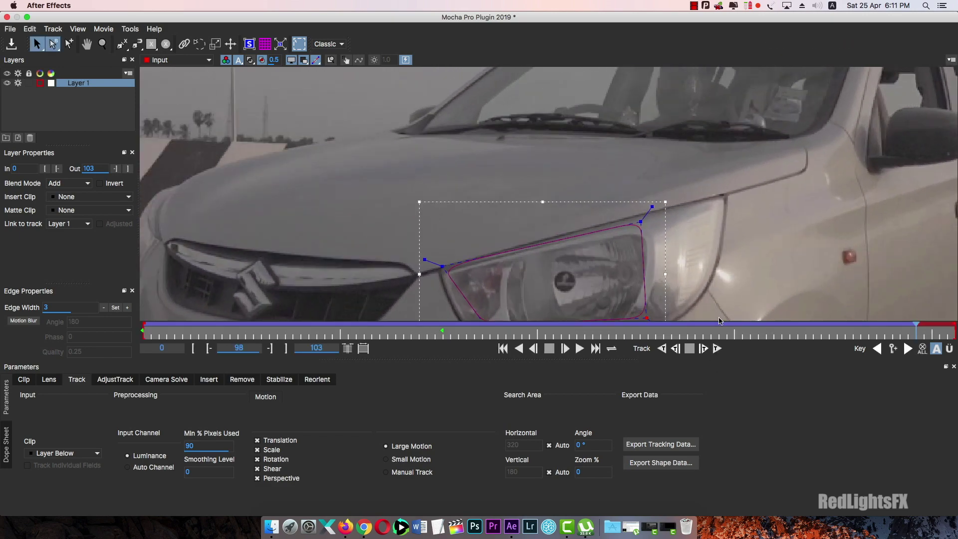
left_click_drag(712, 292, 883, 242)
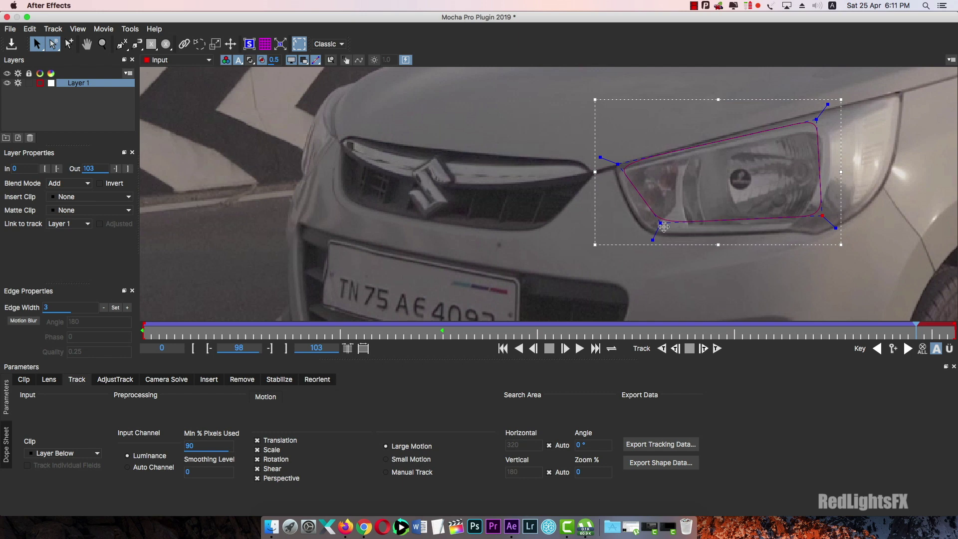
- Readjust the shape's lower and upper-right corners, then track forward to frame 103
left_click_drag(663, 227, 650, 237)
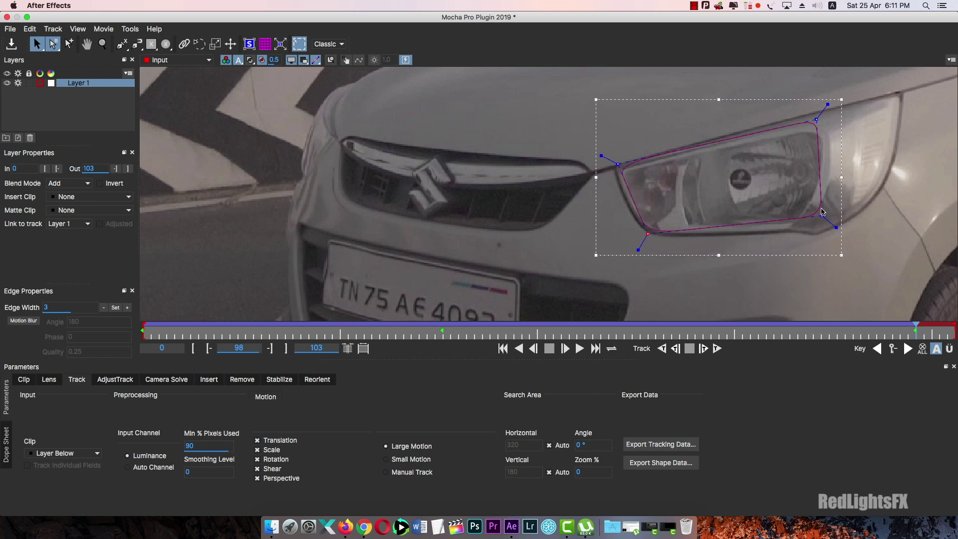
left_click_drag(821, 214, 795, 226)
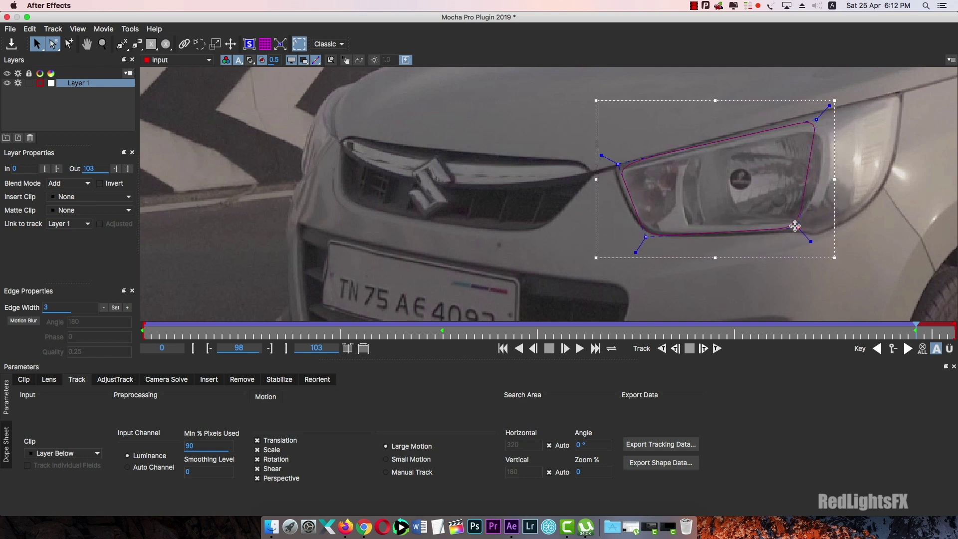
left_click_drag(813, 122, 826, 121)
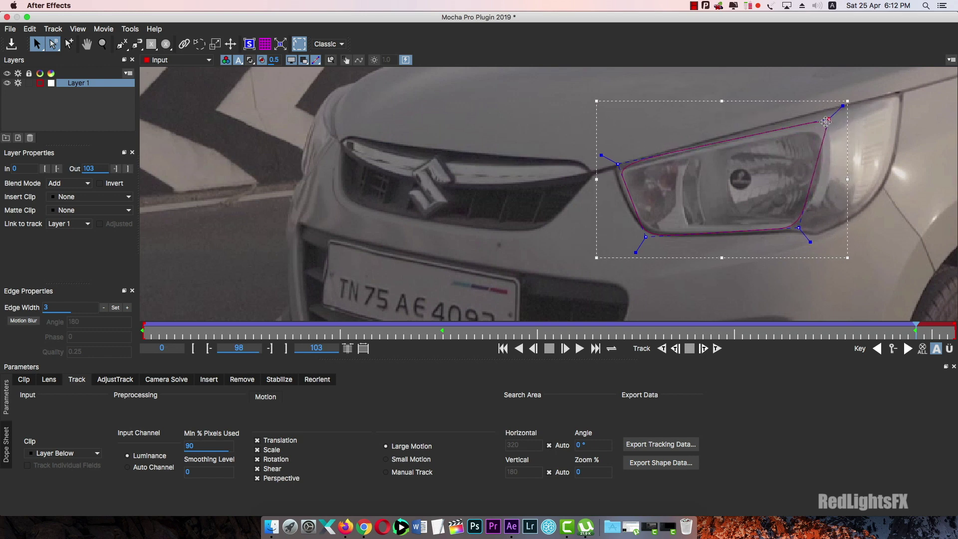
left_click_drag(798, 228, 812, 221)
left_click(717, 348)
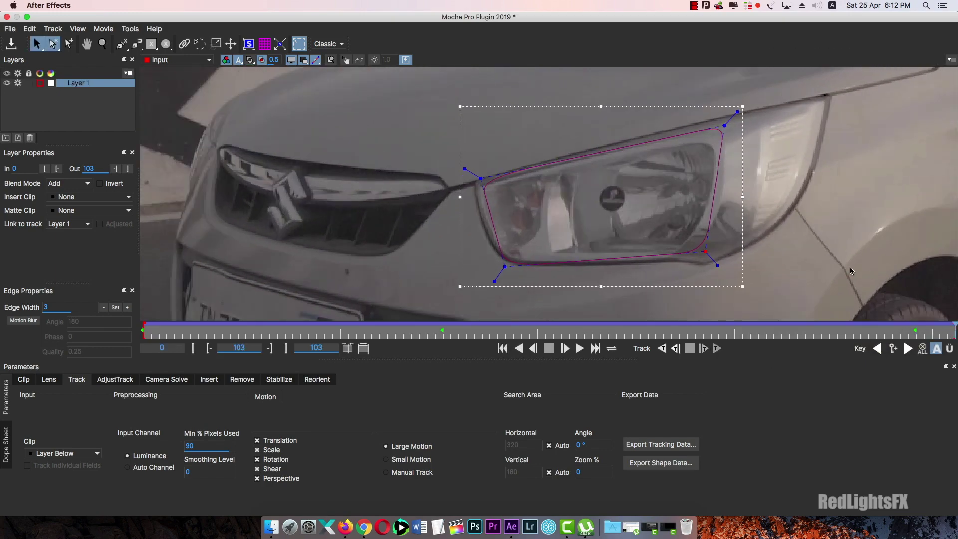
- Zoom out, scrub and play the clip to review the headlight track, then return to frame 0
key("z")
left_click_drag(851, 271, 826, 207)
key("s")
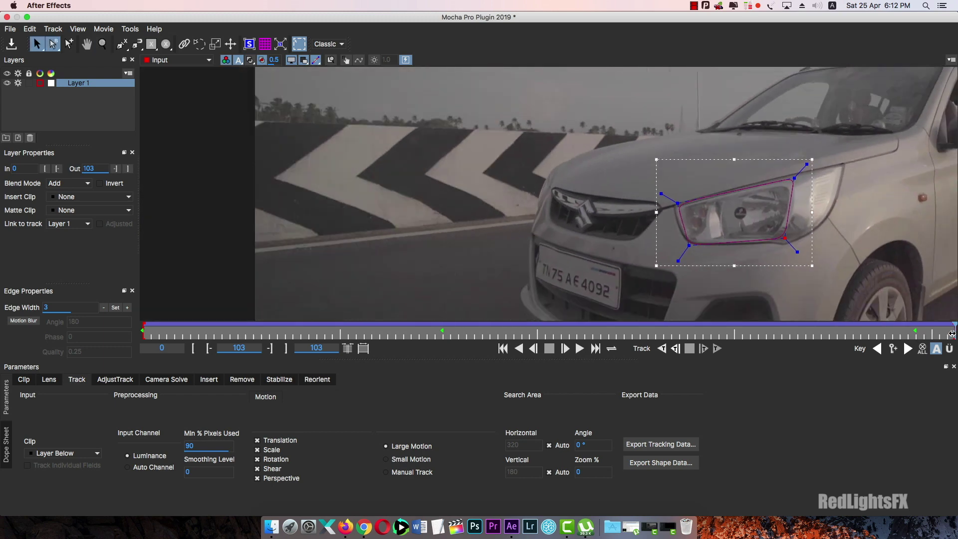
mouse_move(951, 334)
left_mouse_down()
mouse_move(536, 322)
mouse_move(924, 324)
mouse_move(614, 323)
mouse_move(309, 342)
mouse_move(199, 333)
left_mouse_up()
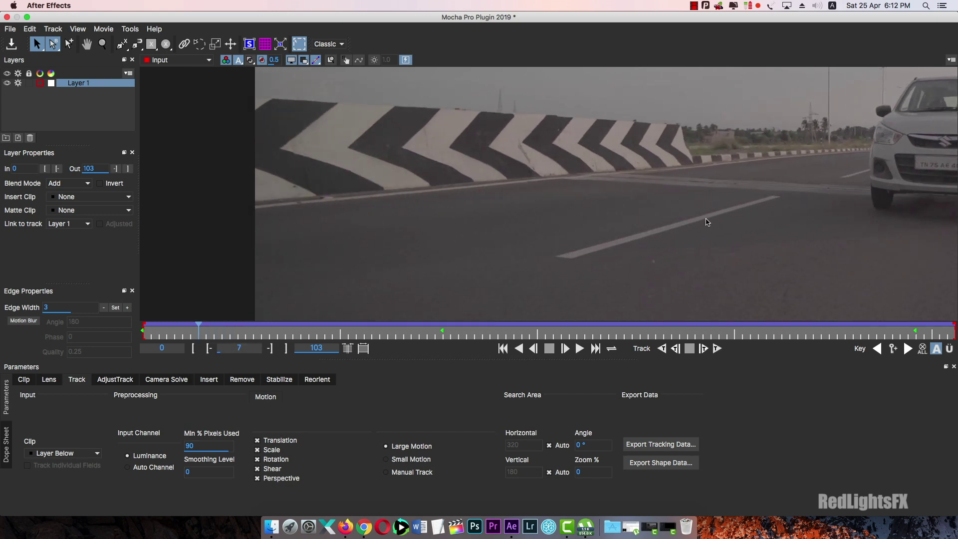
left_click_drag(706, 221, 775, 263)
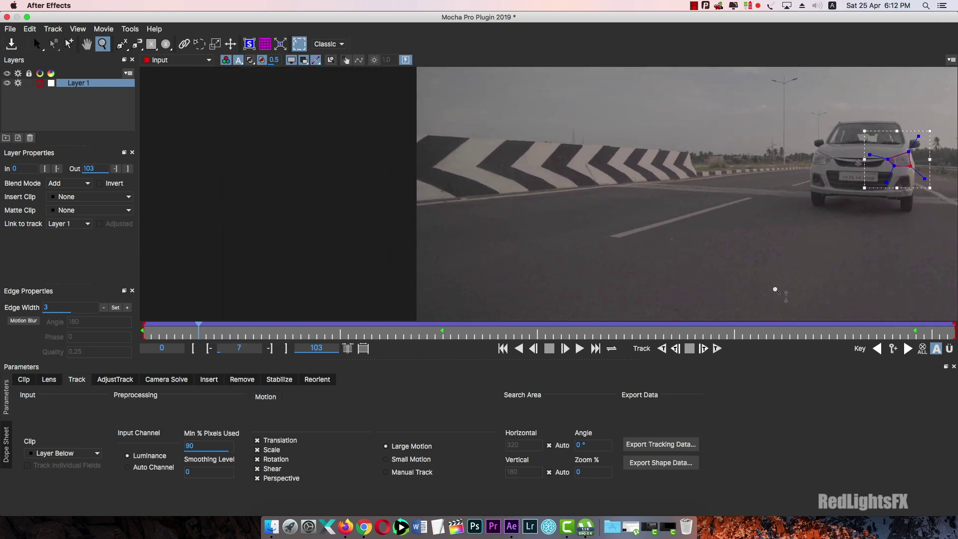
key("x")
key("s")
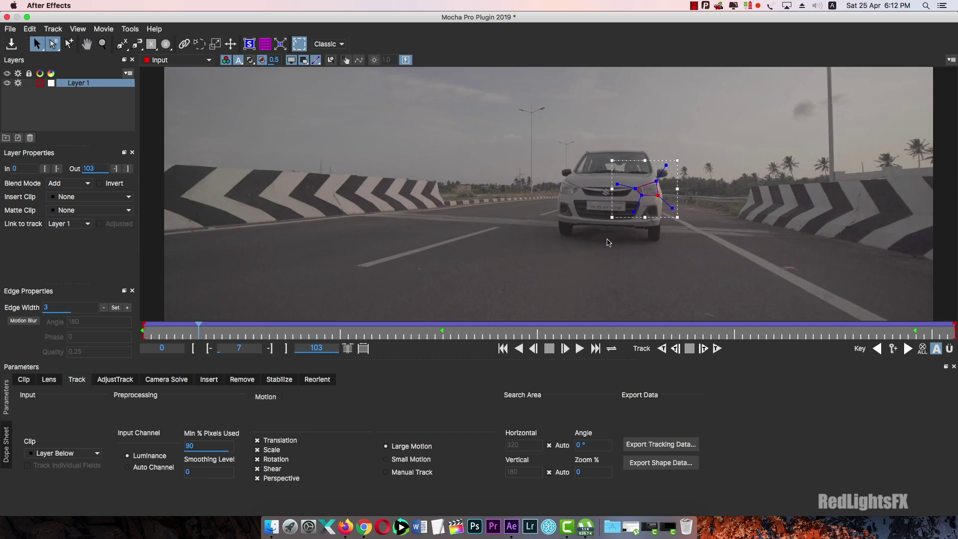
key("space")
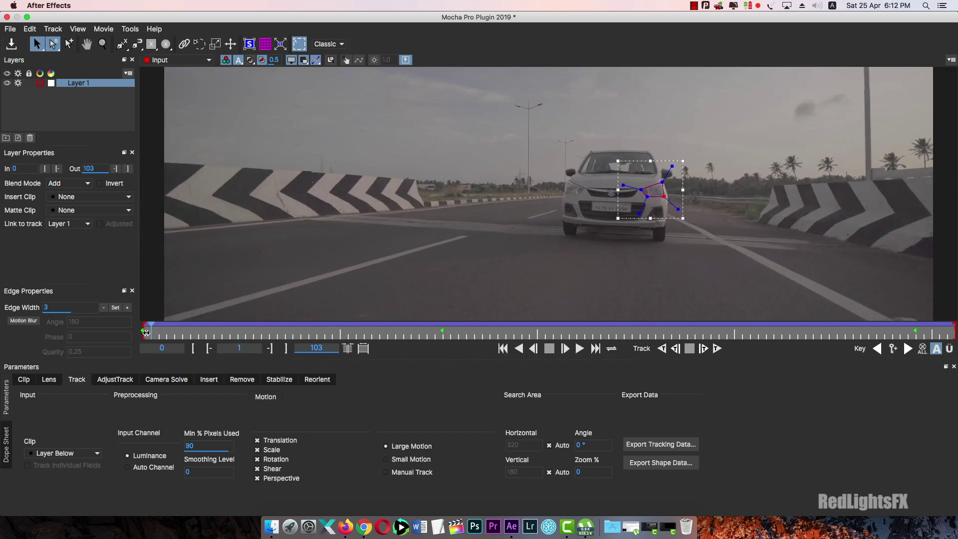
key("Home")
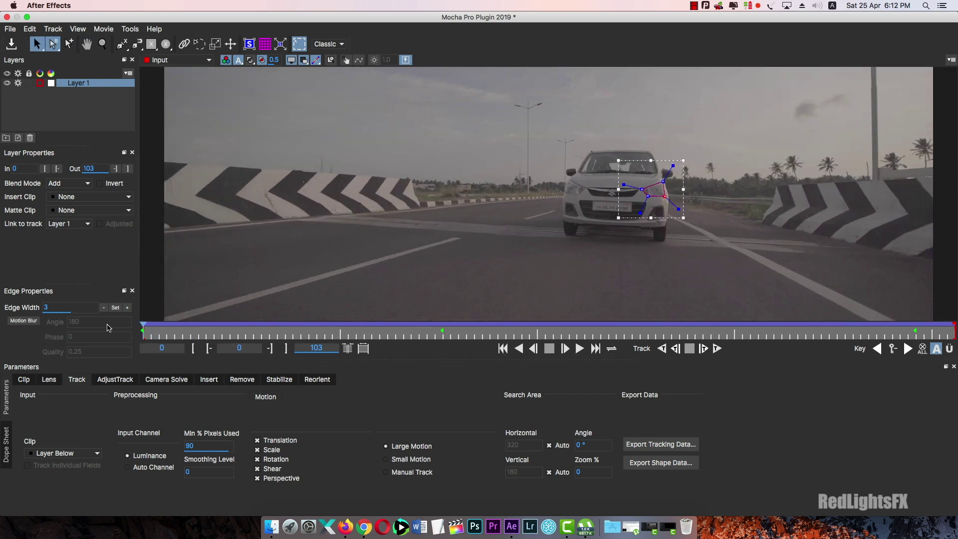
- Rename Layer 1 in the Layers panel to 'Head Light 2 Trak'
left_click(75, 89)
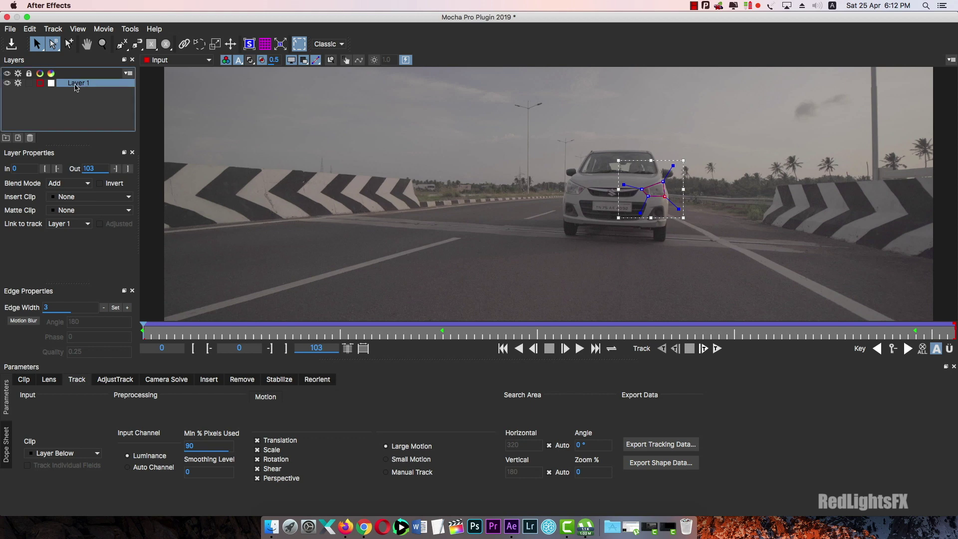
double_click(77, 84)
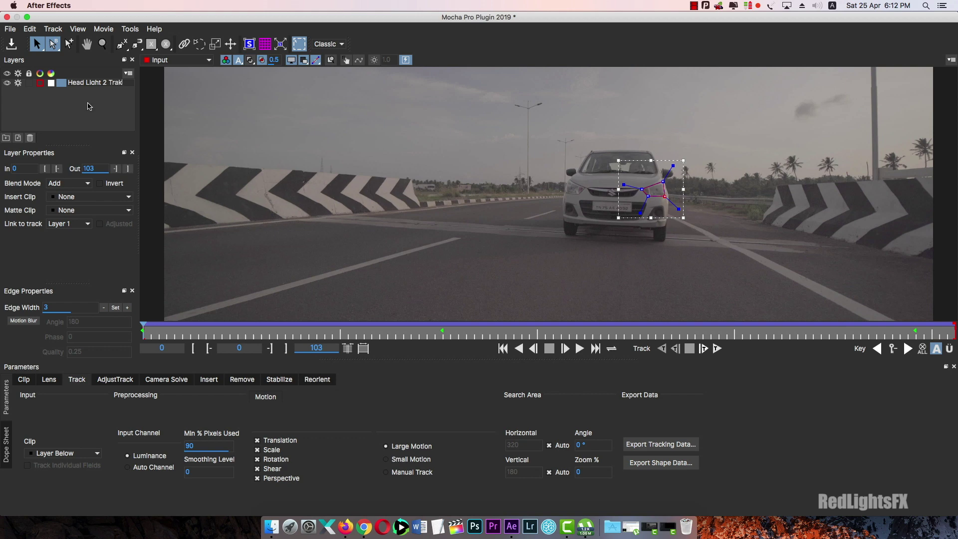
left_click(87, 106)
- Pick the X-spline tool and zoom well in on the car's left headlight
left_click(121, 45)
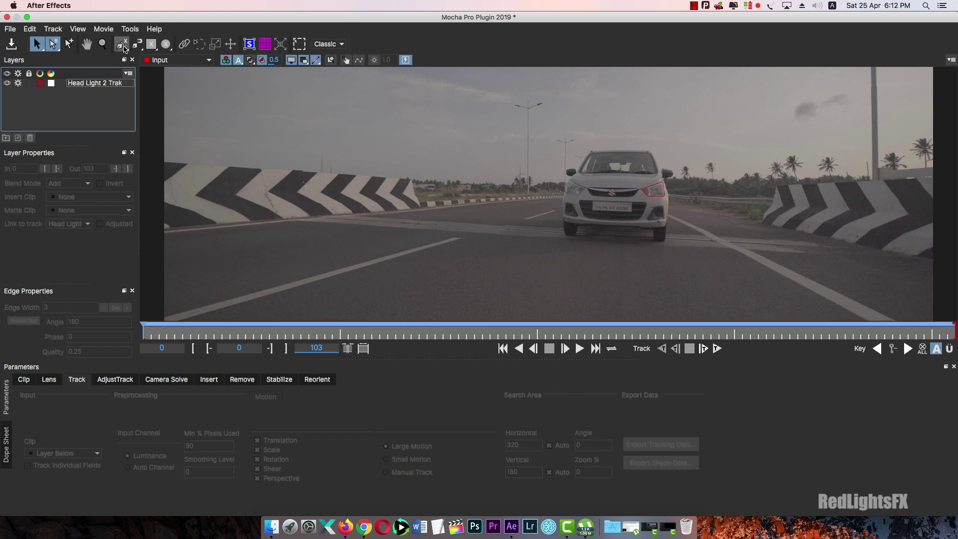
key("z")
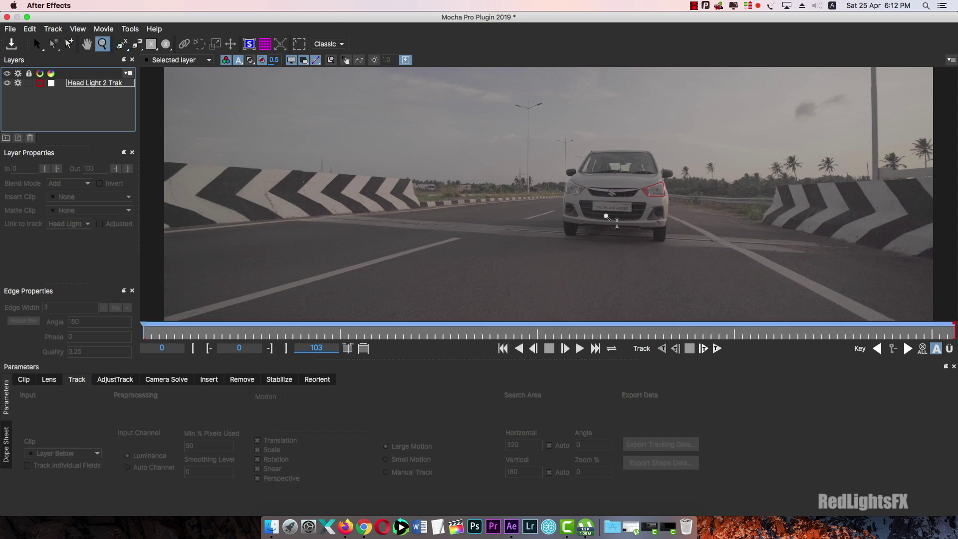
scroll(611, 205, "up", 3)
scroll(559, 169, "up", 1)
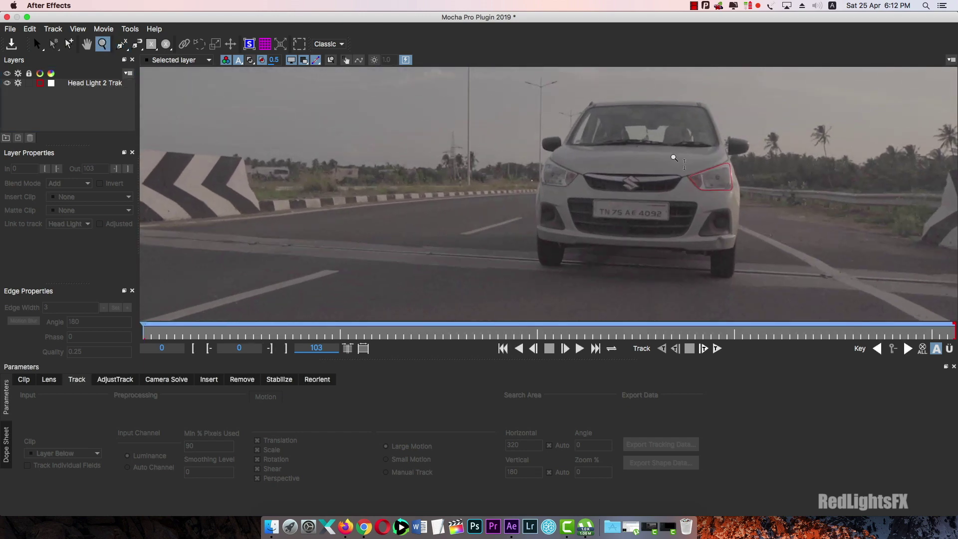
scroll(658, 169, "up", 1)
scroll(658, 170, "up", 1)
scroll(657, 170, "up", 2)
scroll(658, 170, "up", 1)
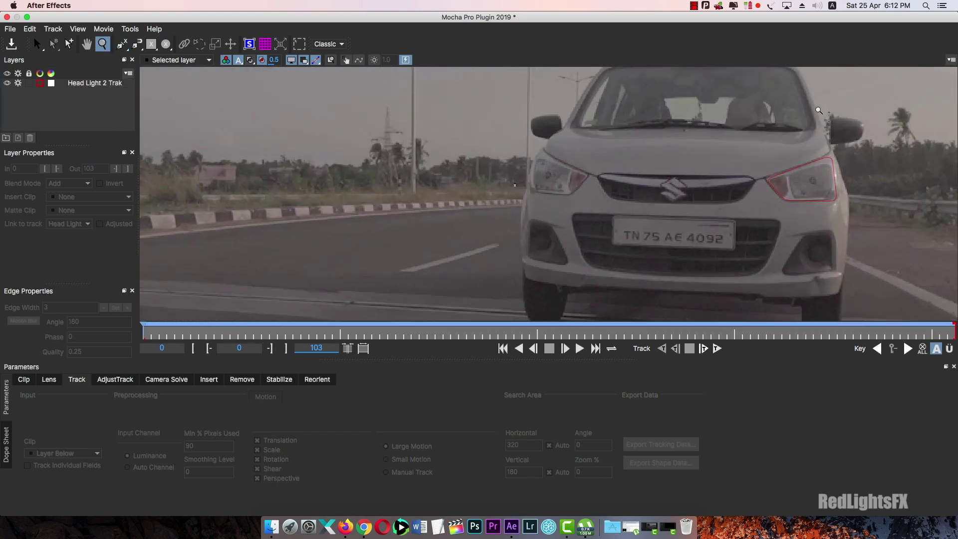
scroll(713, 122, "up", 1)
scroll(773, 123, "up", 1)
scroll(898, 127, "up", 1)
- Outline the left headlight as Layer 2, tweak its top point, and track forward to frame 34
key("super+l")
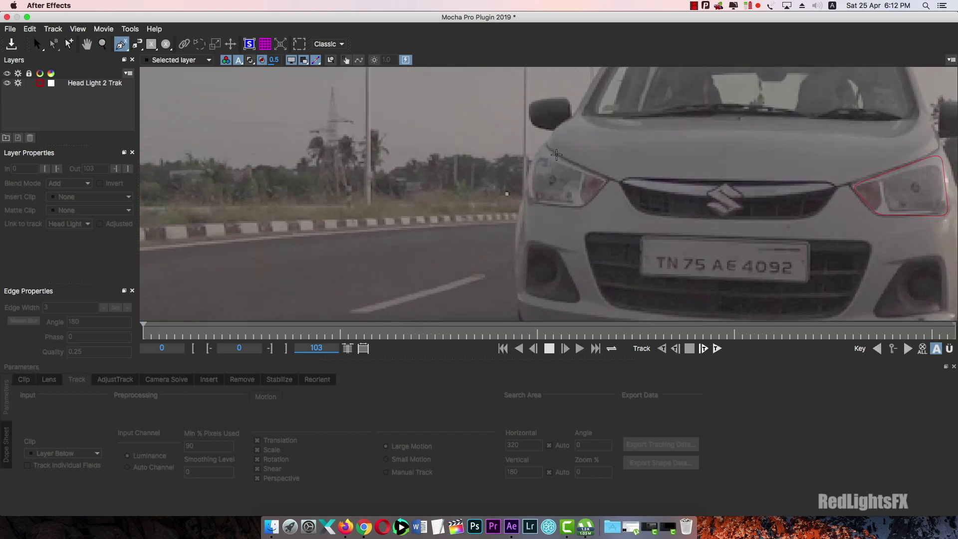
left_click(529, 200)
left_click(547, 148)
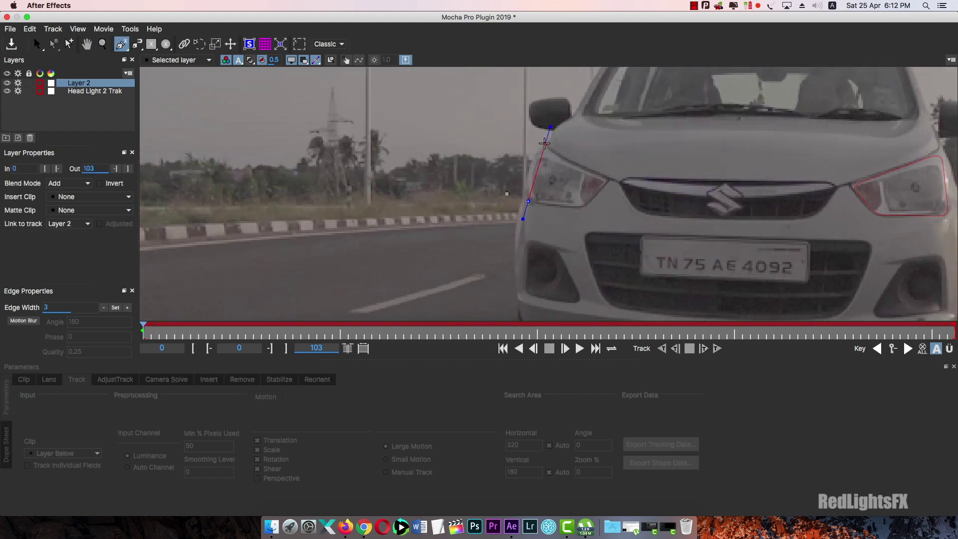
left_click(608, 180)
left_click(583, 206)
left_click(568, 219)
right_click(568, 210)
key("s")
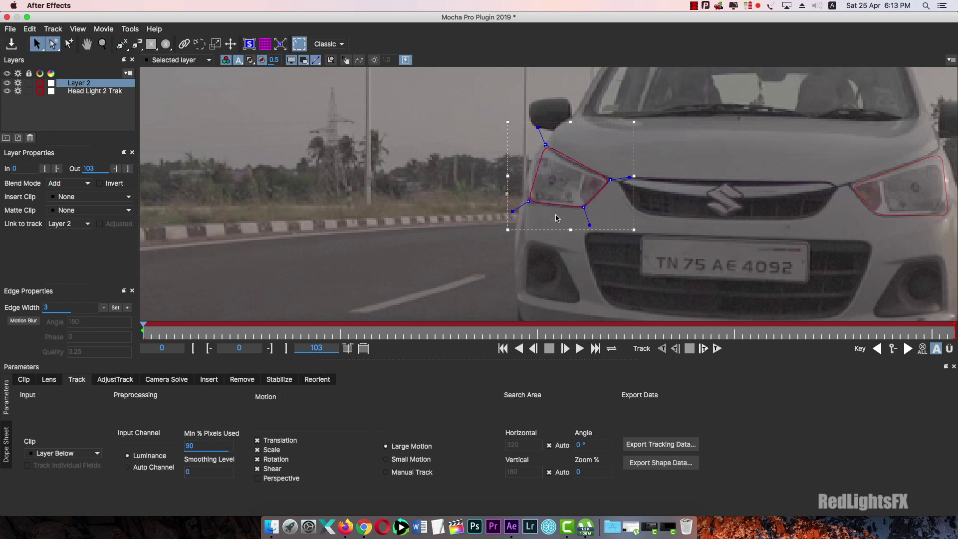
left_click_drag(545, 146, 543, 143)
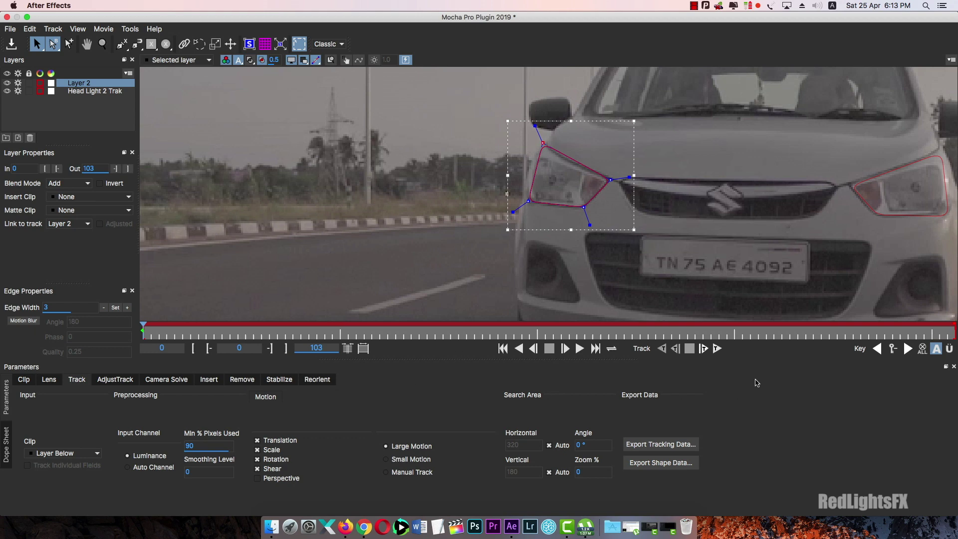
left_click(716, 348)
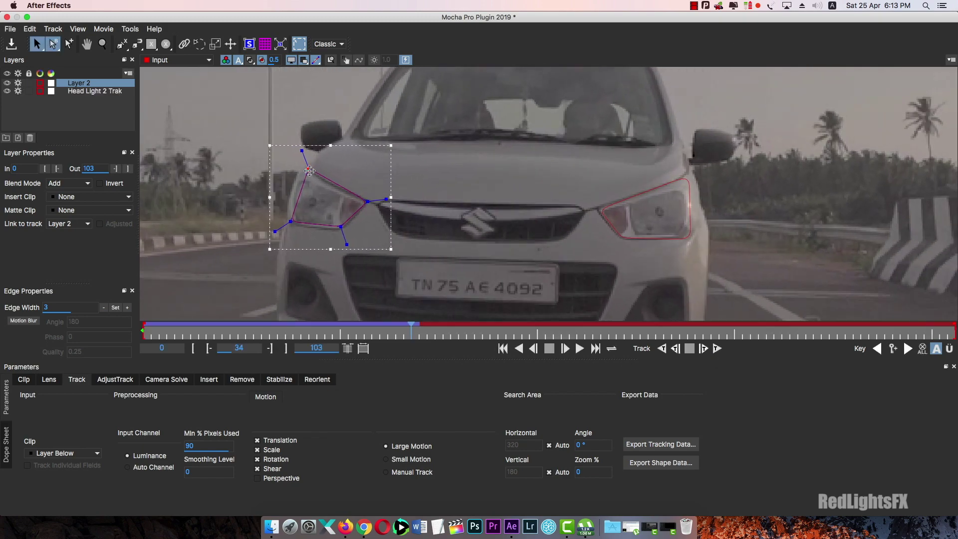
- Pull the shape's left corners out to the headlight edge and track forward to frame 49
left_click_drag(309, 171, 300, 168)
left_click_drag(290, 221, 285, 219)
left_click(716, 349)
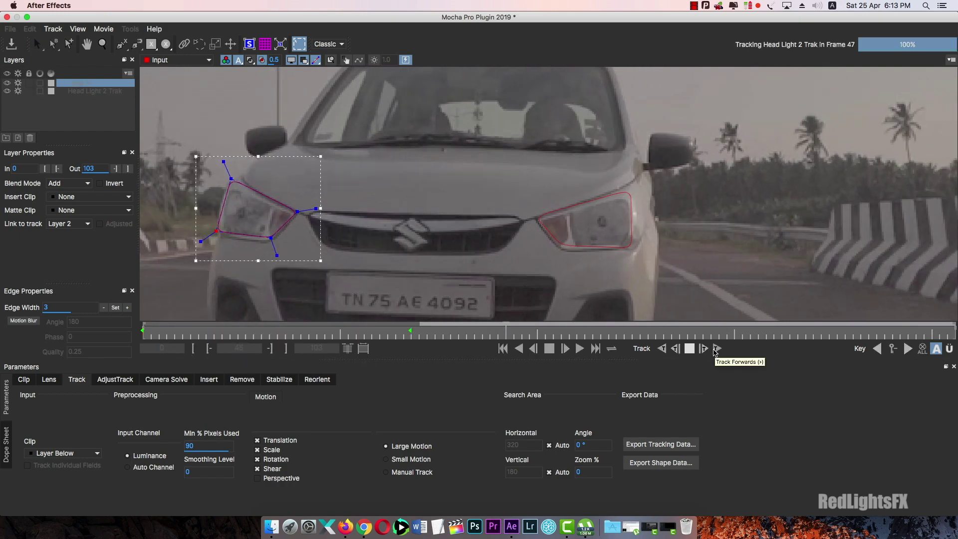
left_click(716, 349)
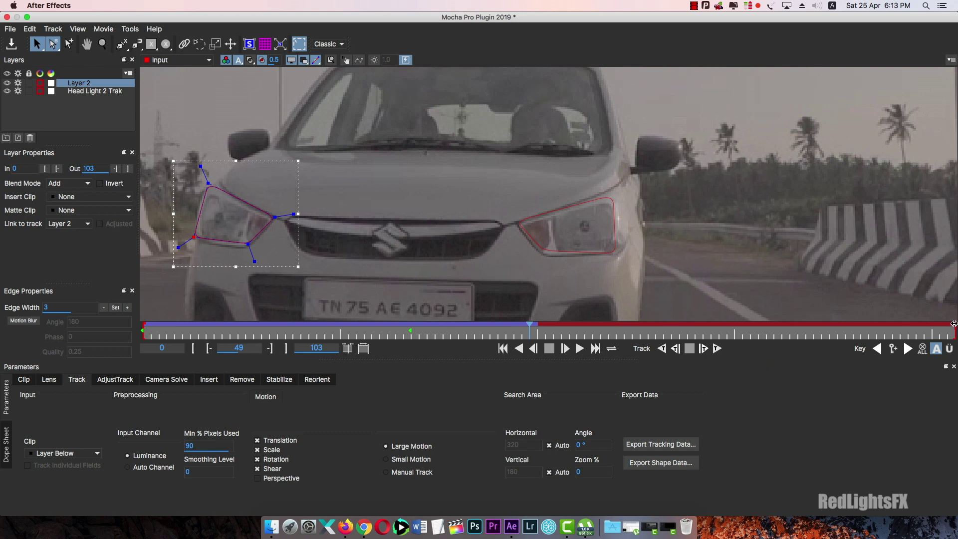
- End the layer's range at frame 94 and keep tracking forward, panning to follow the headlight
left_click_drag(953, 323, 882, 323)
left_click(716, 348)
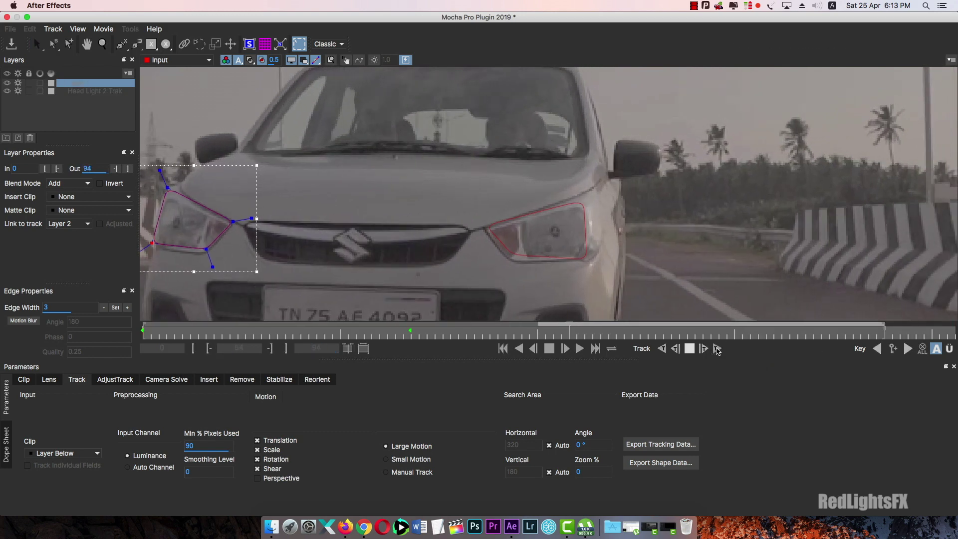
key("x")
left_click_drag(315, 239, 885, 174)
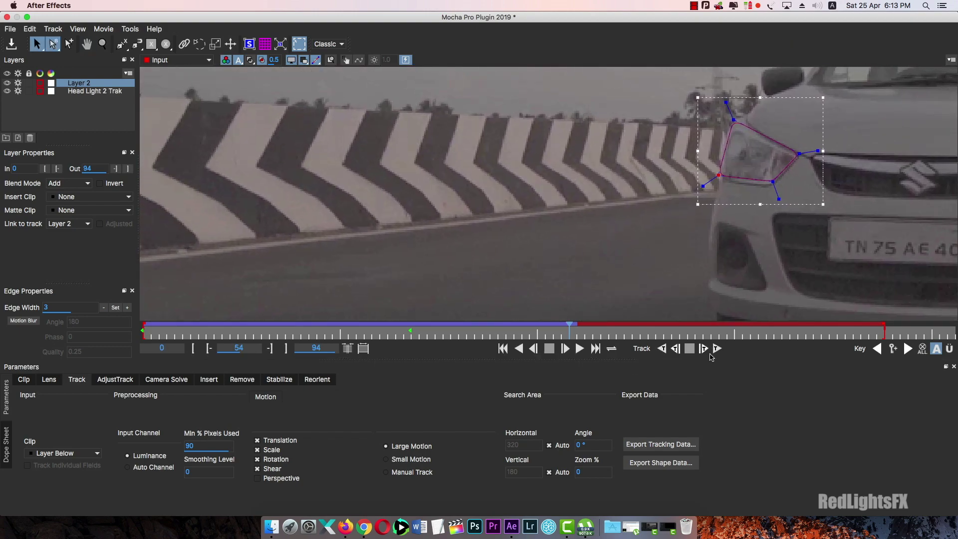
left_click(717, 348)
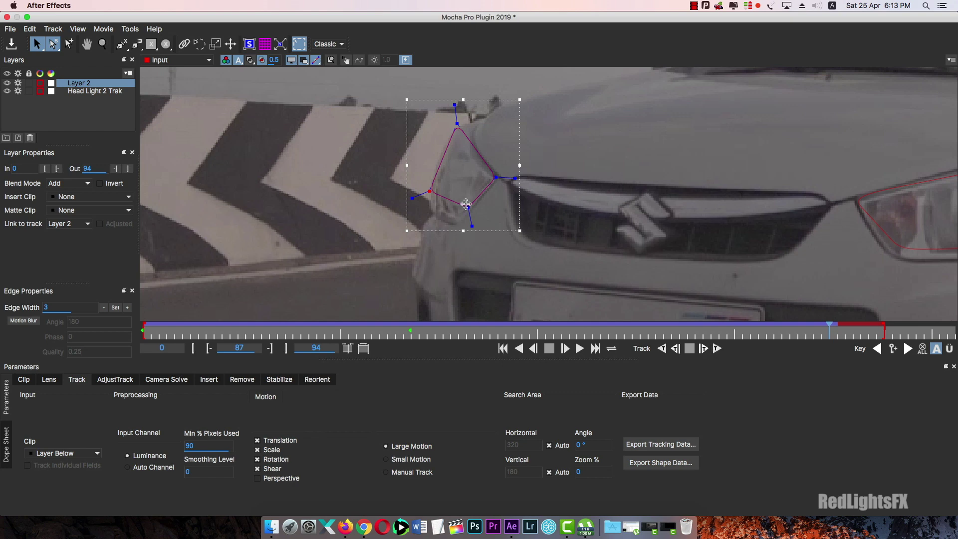
- Lower the shape's bottom and left corners and track forward to the end
left_click_drag(465, 204, 458, 223)
left_click_drag(429, 191, 428, 206)
left_click(718, 348)
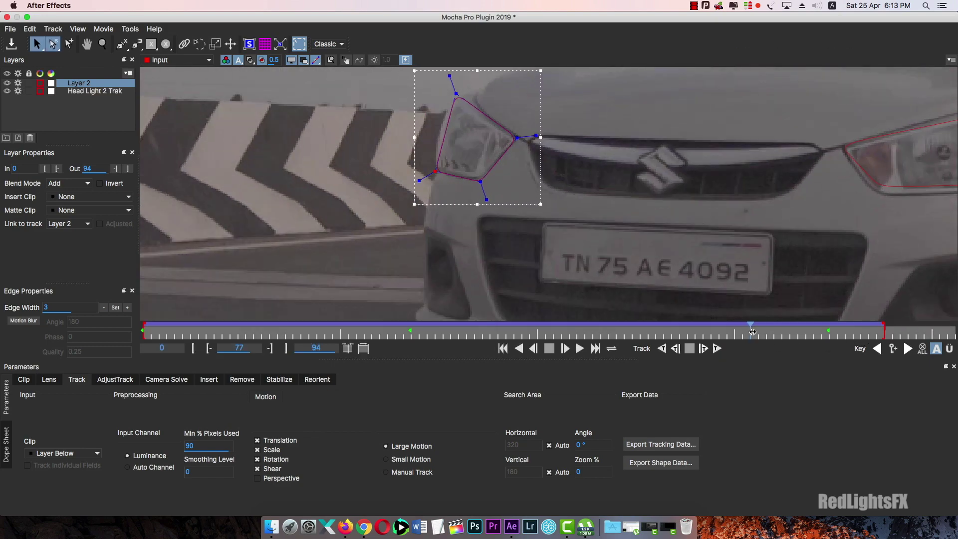
- Reshape the outline's corners around the headlight at frame 94, then scrub back to frame 41
left_click_drag(752, 332, 881, 332)
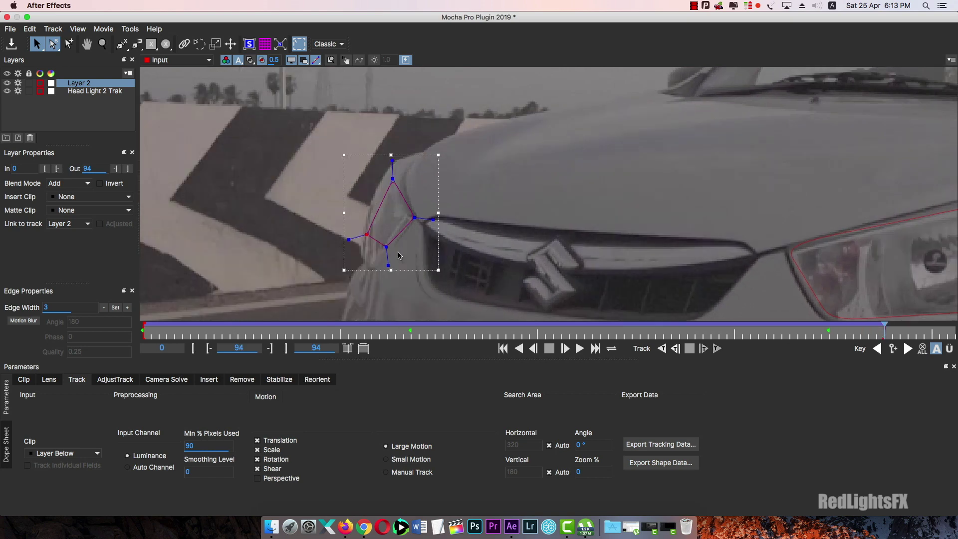
mouse_move(386, 247)
left_mouse_down()
mouse_move(374, 266)
mouse_move(359, 245)
left_mouse_up()
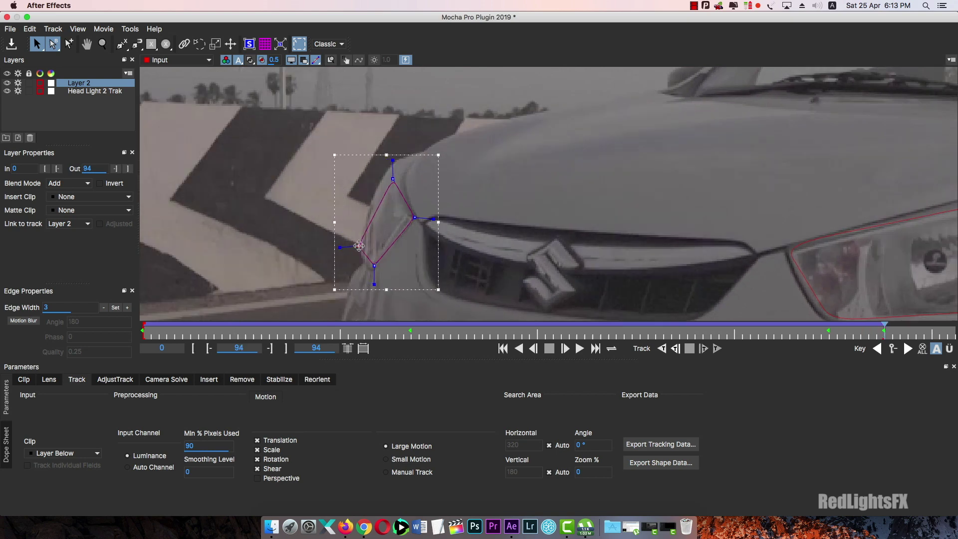
left_click_drag(394, 183, 389, 168)
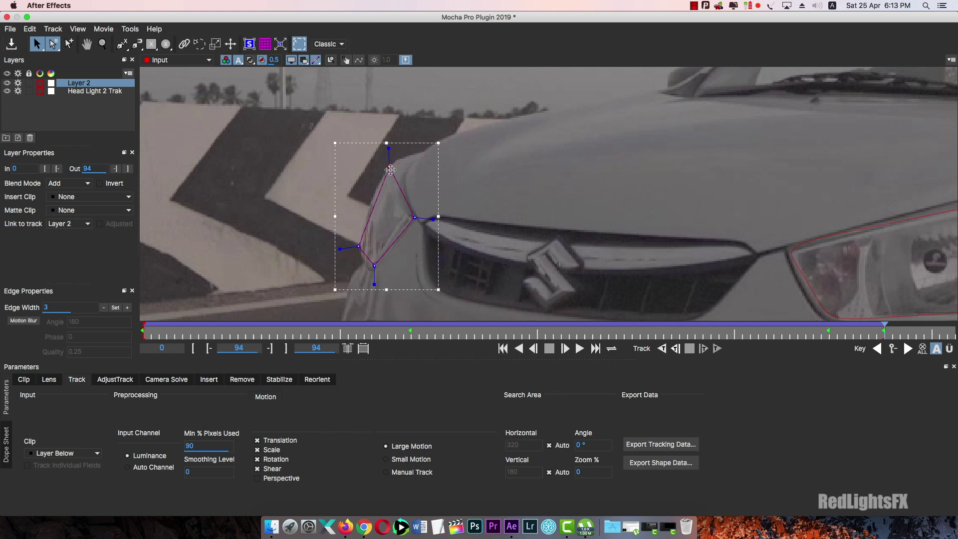
left_click_drag(411, 219, 415, 218)
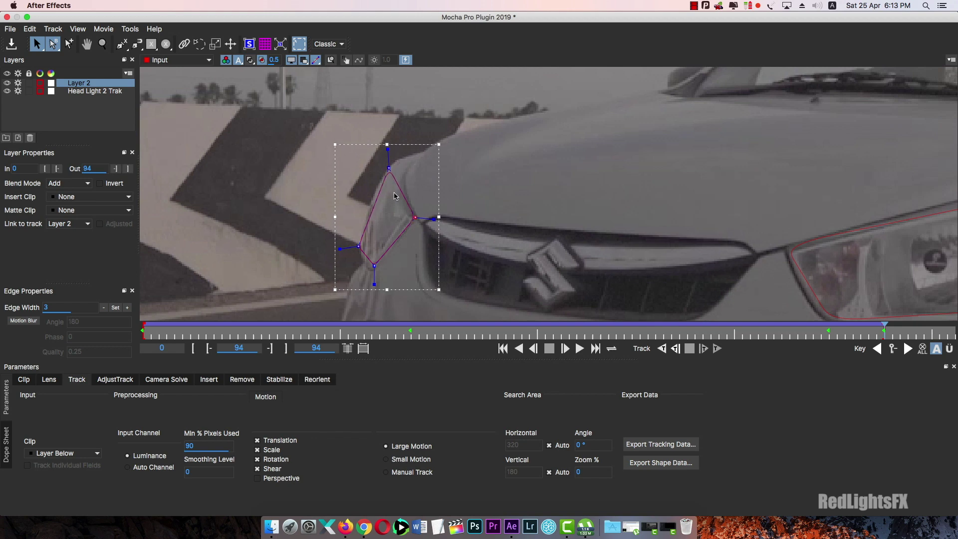
left_click_drag(389, 168, 388, 170)
left_click_drag(884, 330, 466, 330)
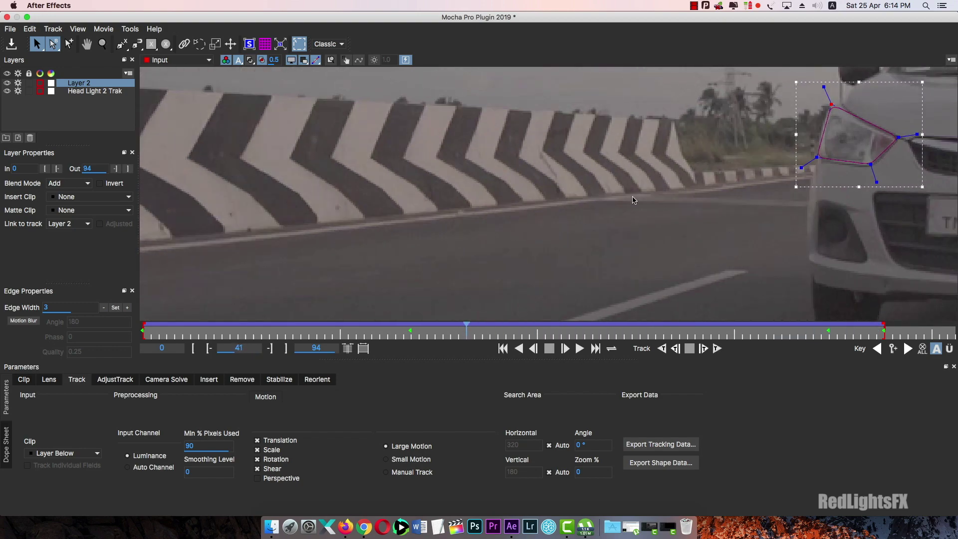
- Zoom back out, rename Layer 2 to 'Head Light1 Trak', and save the Mocha project
key("z")
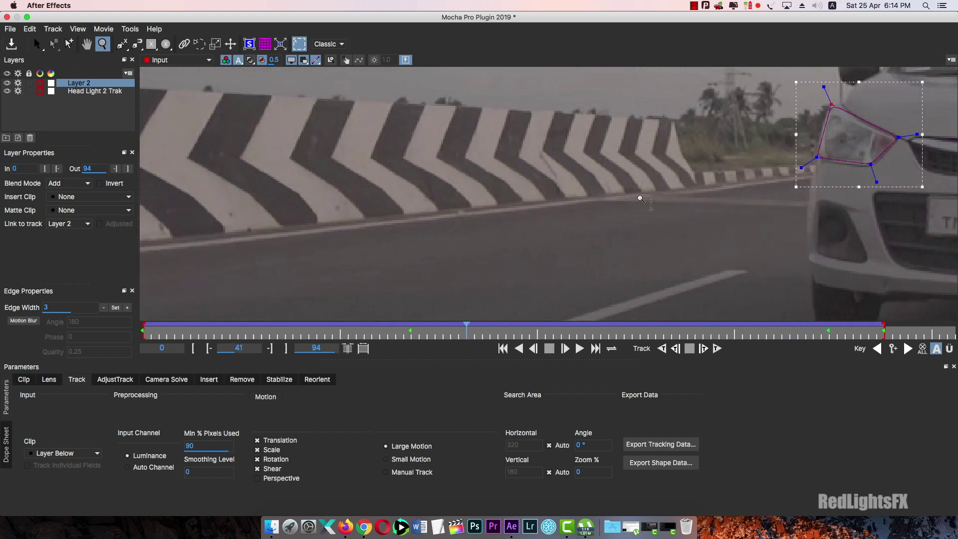
scroll(643, 199, "down", 1)
scroll(689, 200, "down", 1)
scroll(748, 203, "down", 1)
scroll(798, 206, "down", 1)
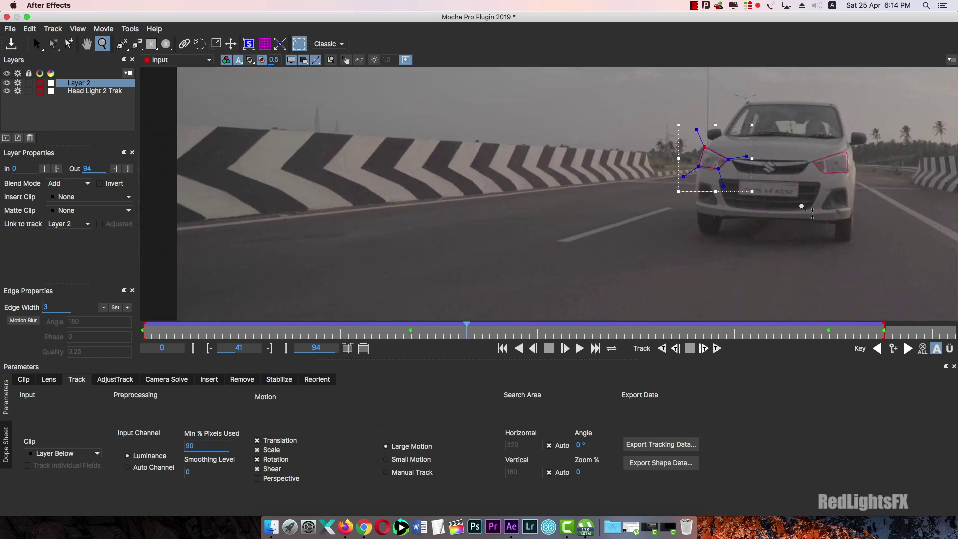
scroll(802, 206, "down", 1)
key("s")
double_click(84, 82)
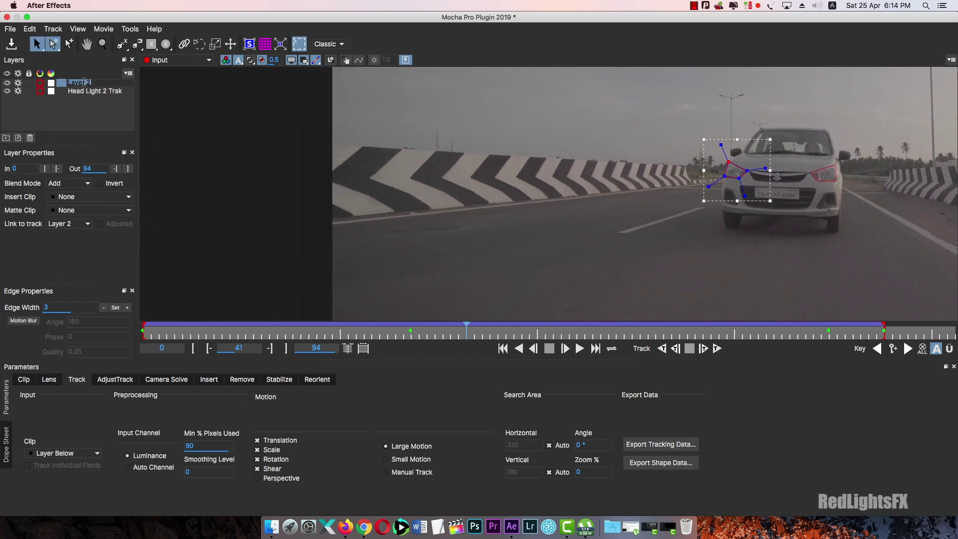
type("Hl")
left_click(98, 126)
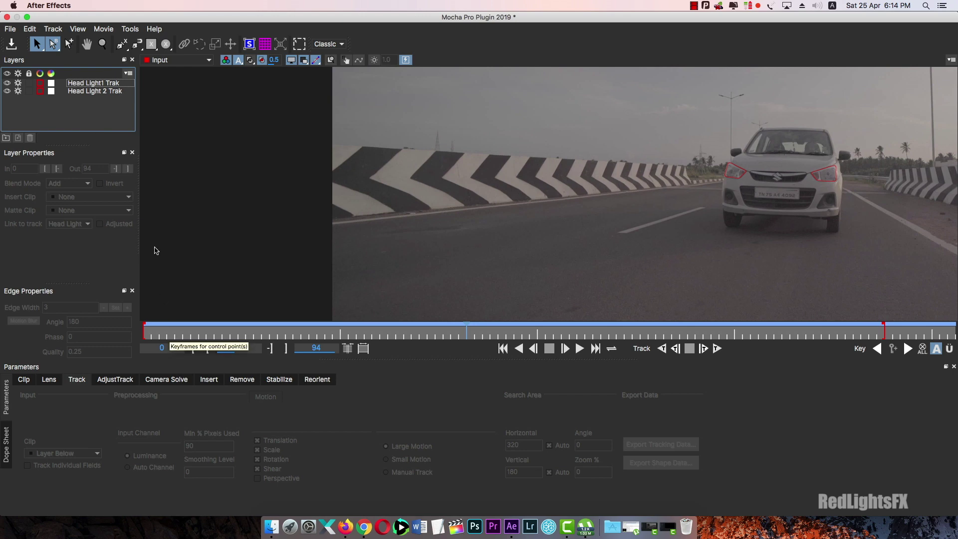
left_click(12, 45)
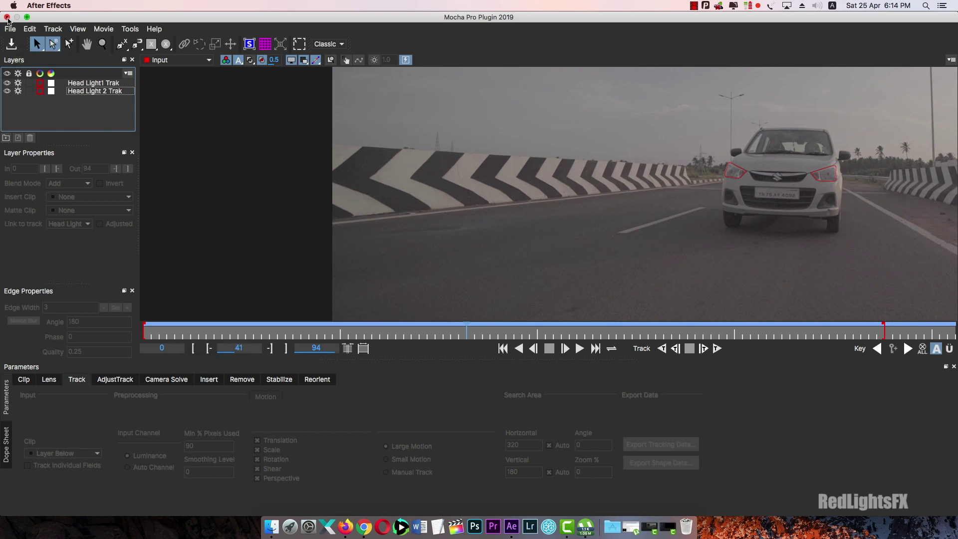
- Leave Mocha, expand Tracking Data, and add a Null 2 layer above Car Move.mp4, reselecting the footage
left_click(7, 18)
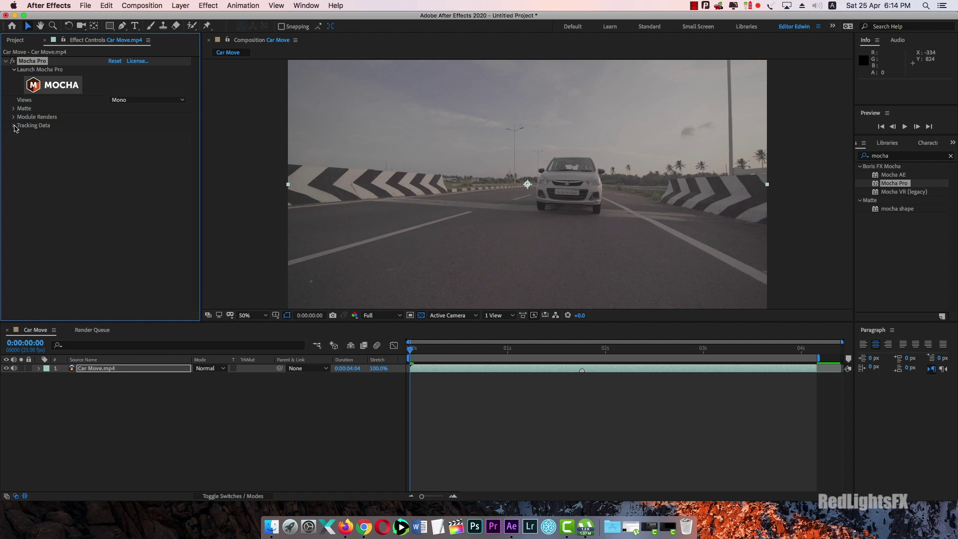
left_click(14, 125)
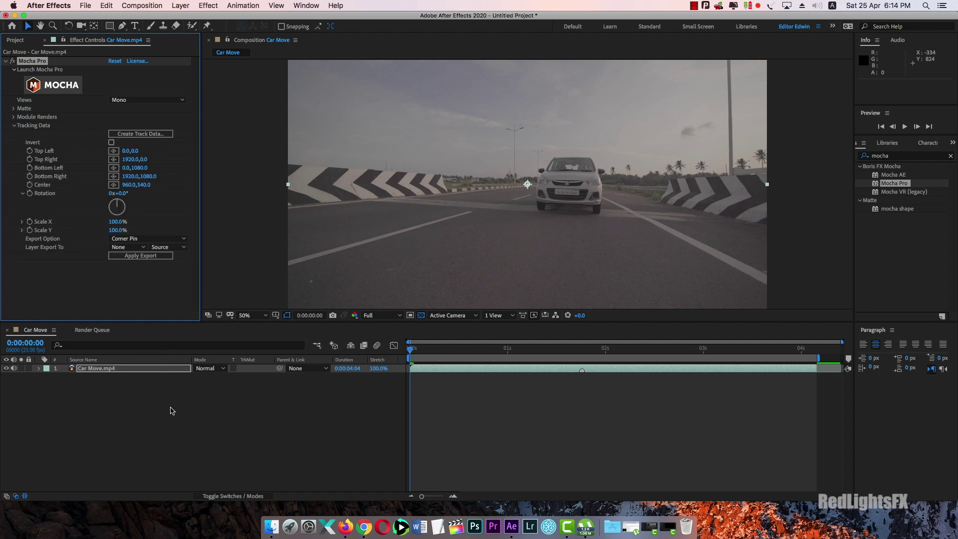
right_click(172, 401)
mouse_move(258, 409)
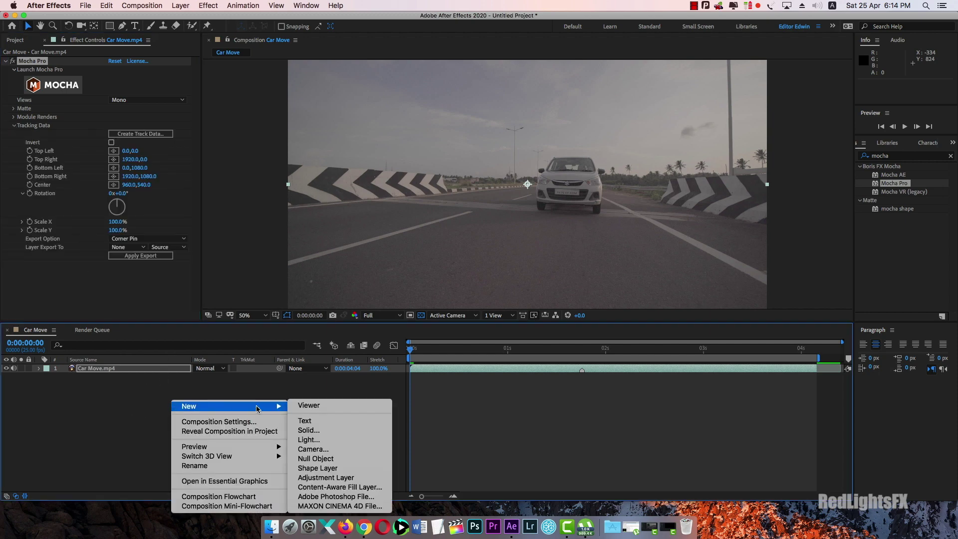
left_click(317, 458)
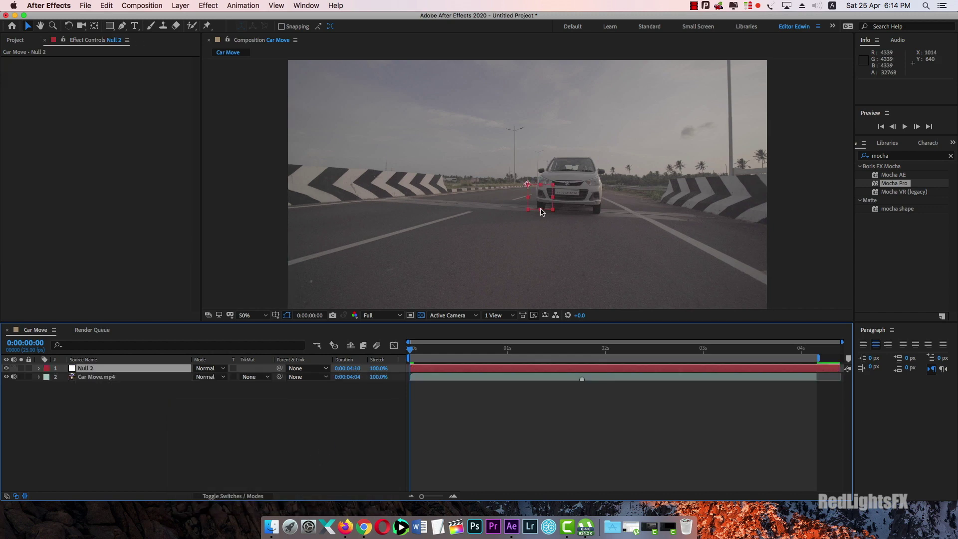
left_click(97, 377)
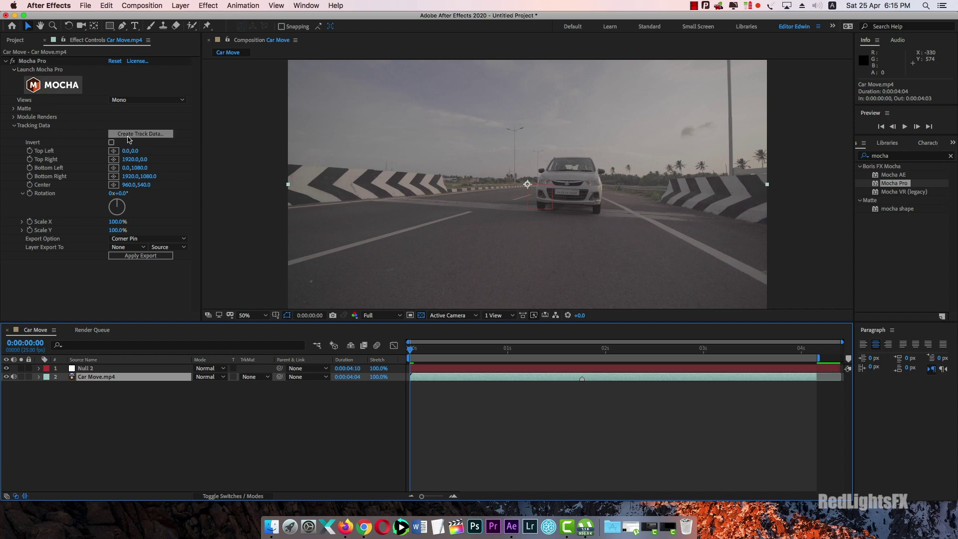
- Create track data from Head Light1 Trak, giving Center 1027.3,521.5 and Scale 106.0%
left_click(158, 134)
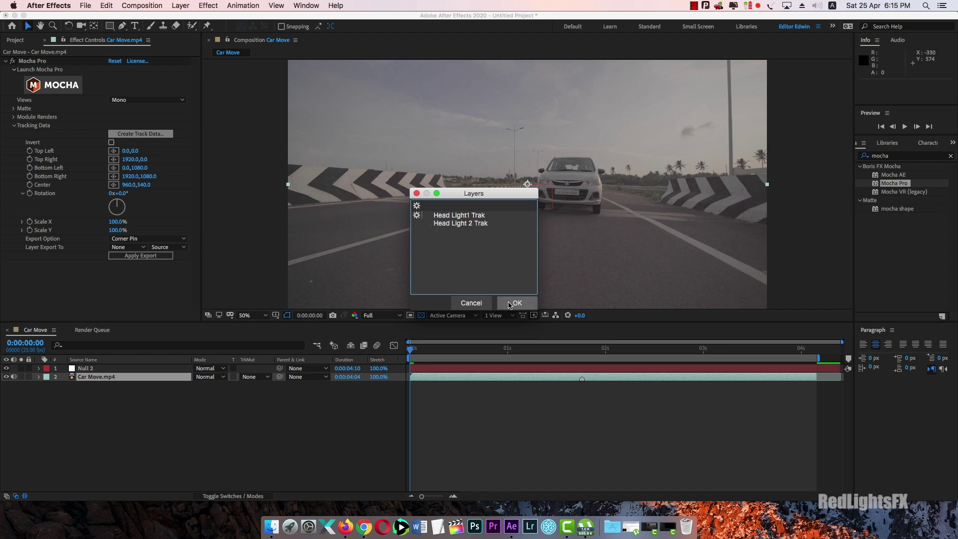
left_click(515, 303)
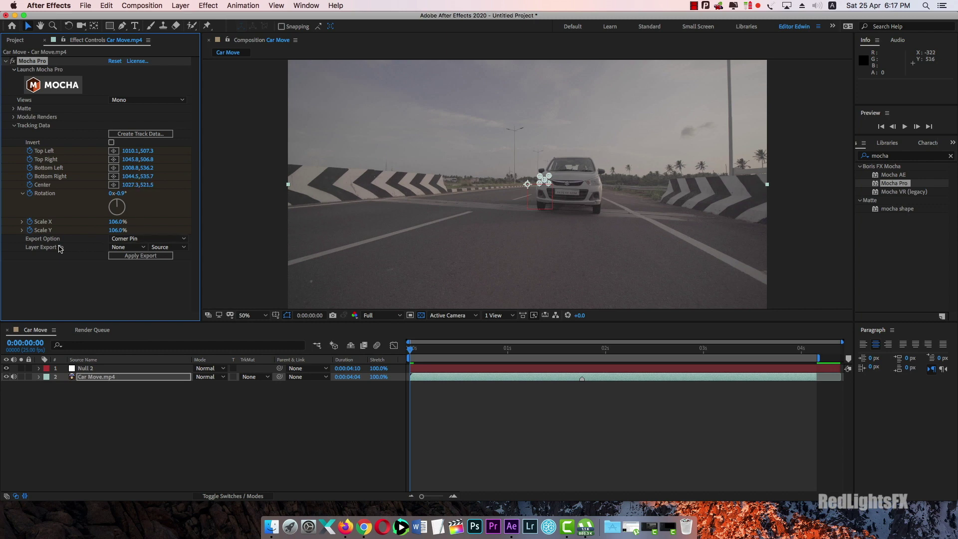
- Export the headlight track as Transform to 1. Null 2, then twirl Null 2 open to check keyframes
left_click(150, 239)
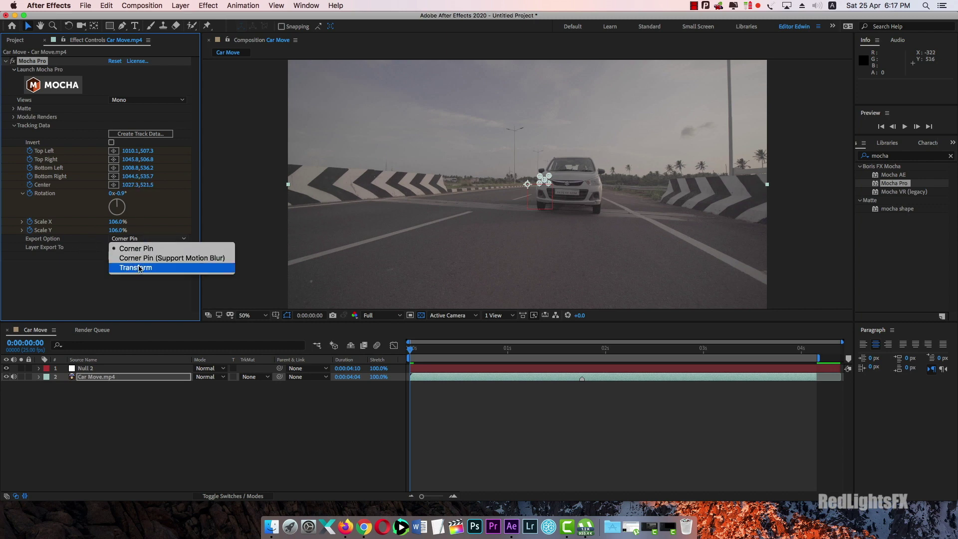
left_click(129, 266)
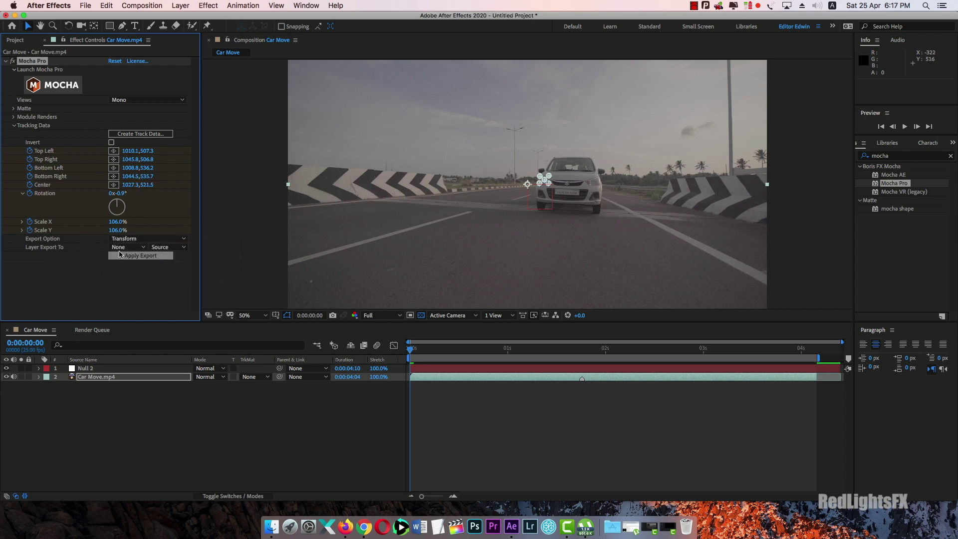
left_click(122, 248)
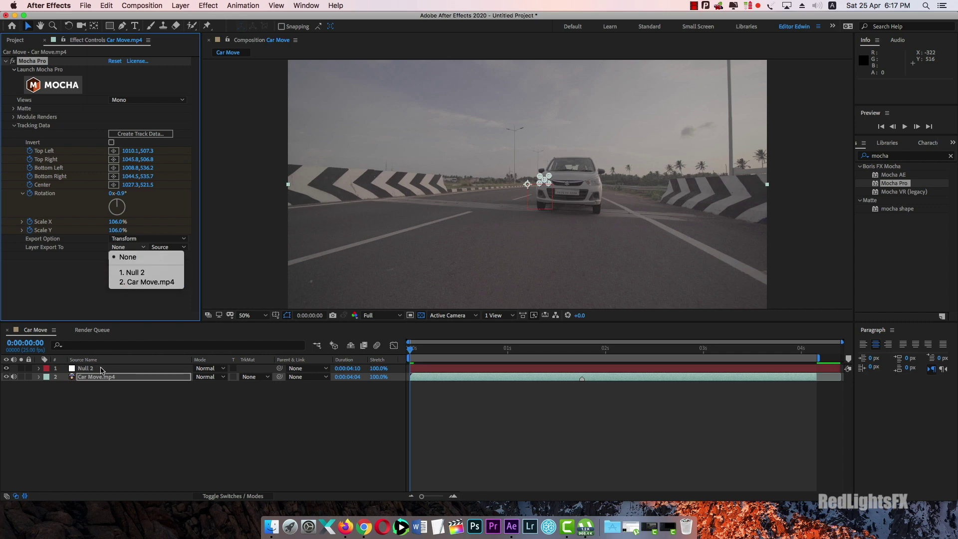
left_click(145, 273)
left_click(151, 256)
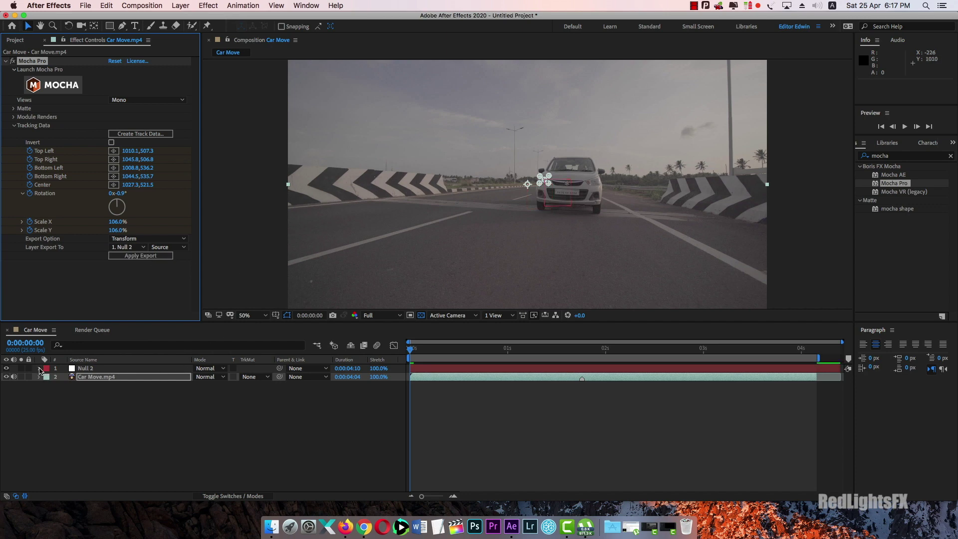
left_click(39, 368)
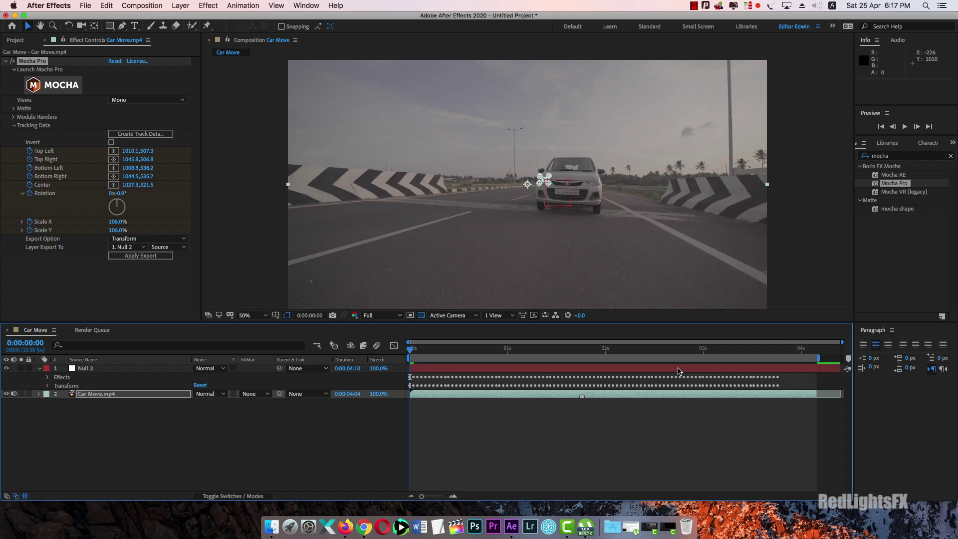
- Preview Null 2 following the headlight and end the work area at 0:00:03:15
left_click(39, 369)
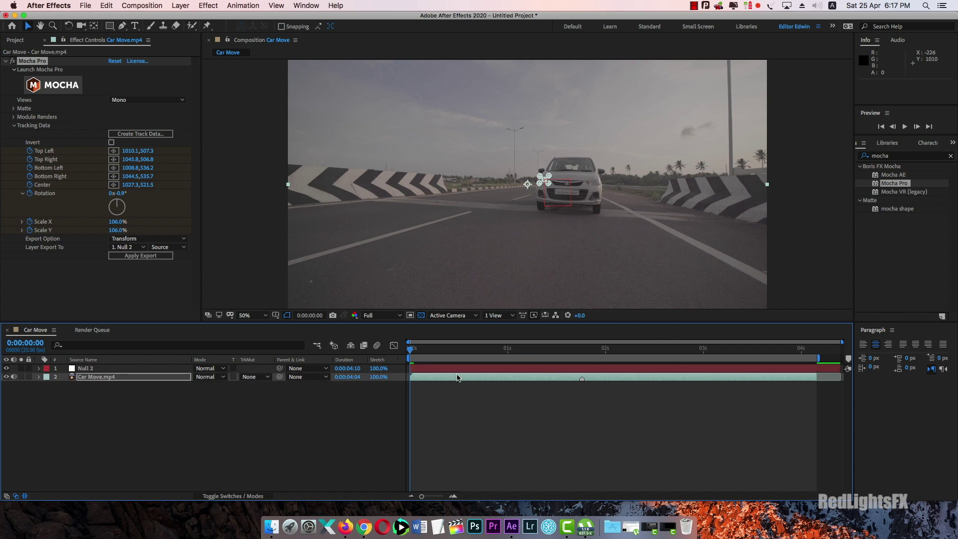
key("space")
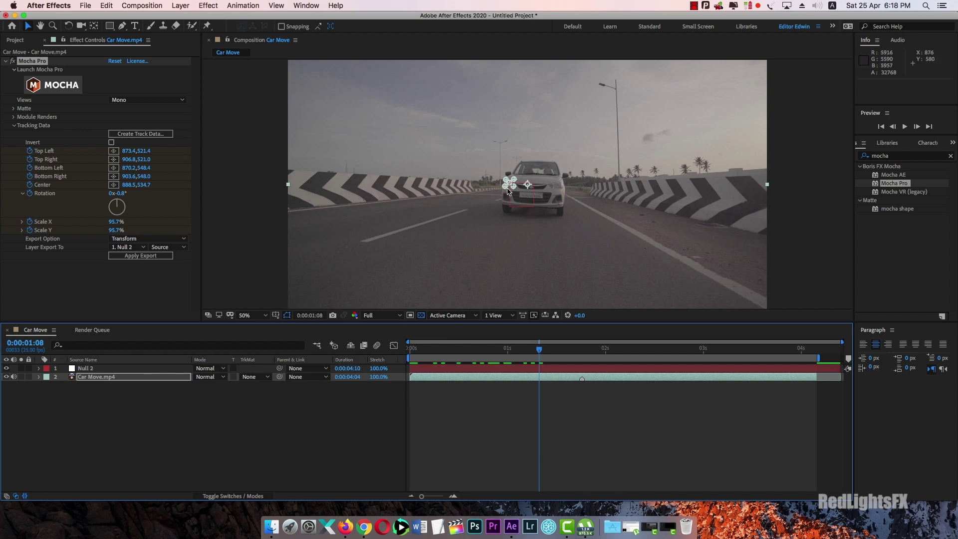
key("space")
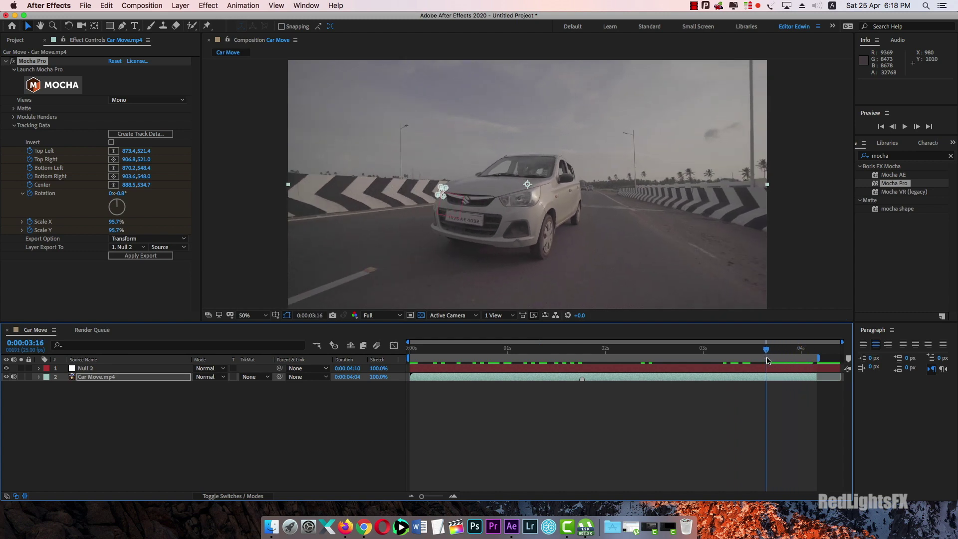
left_click_drag(818, 357, 758, 357)
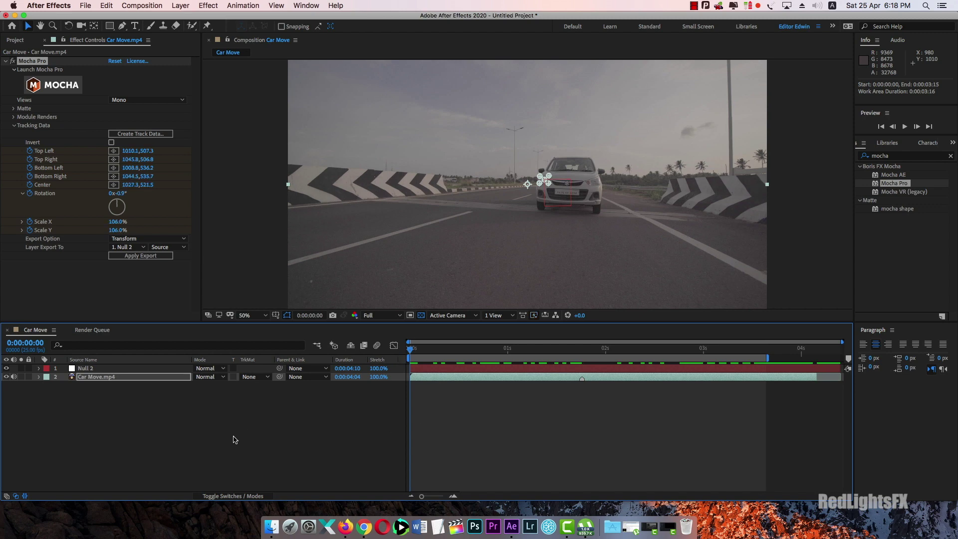
left_click(186, 428)
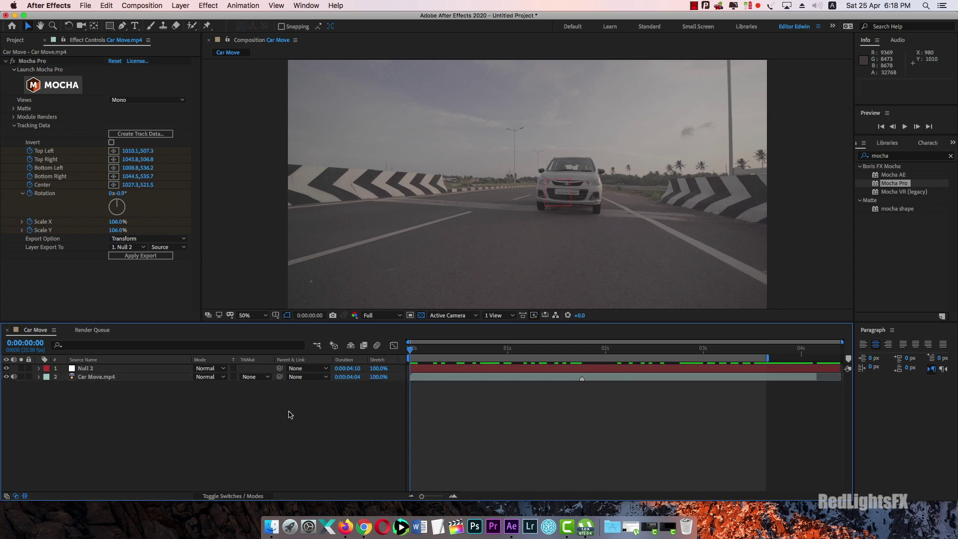
- Add a new Null Object layer, Null 3, then reselect Car Move.mp4
right_click(207, 402)
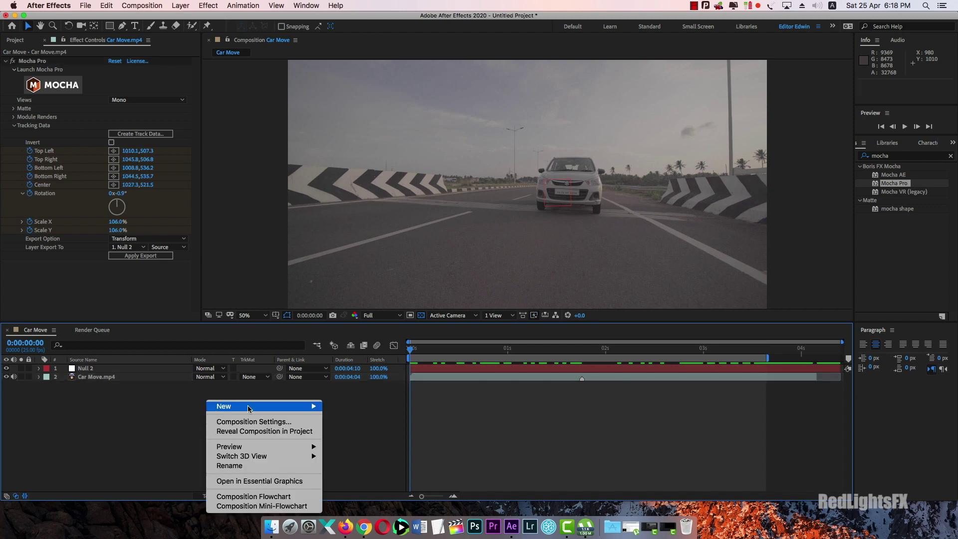
mouse_move(260, 405)
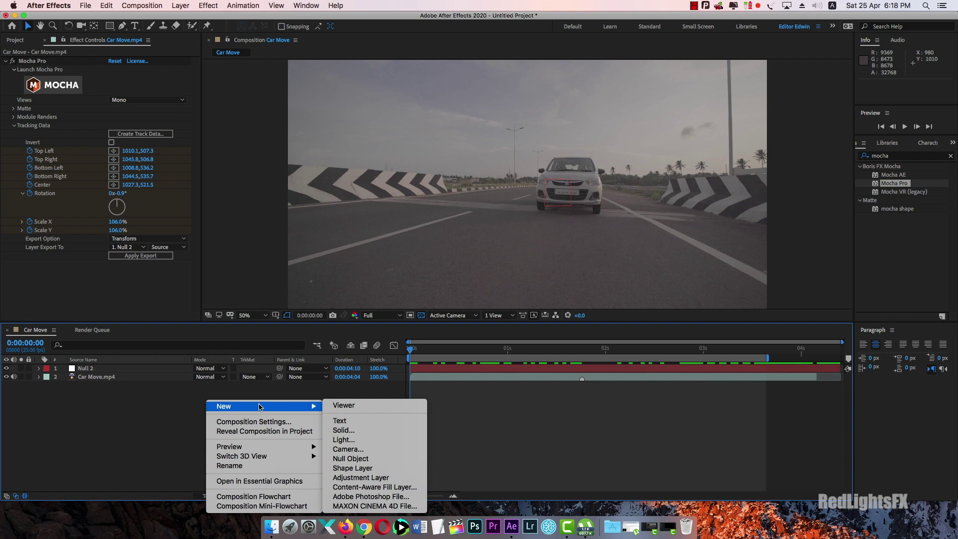
left_click(347, 460)
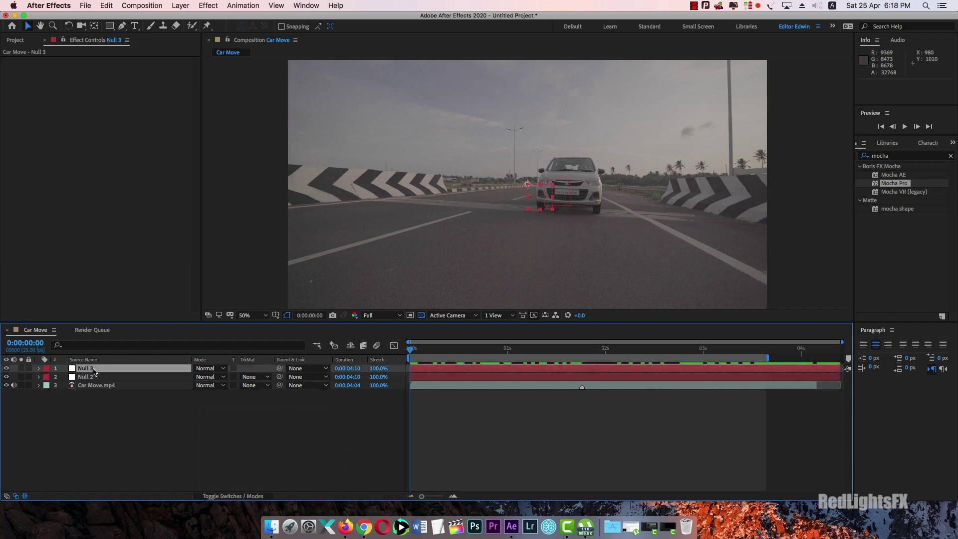
left_click(101, 386)
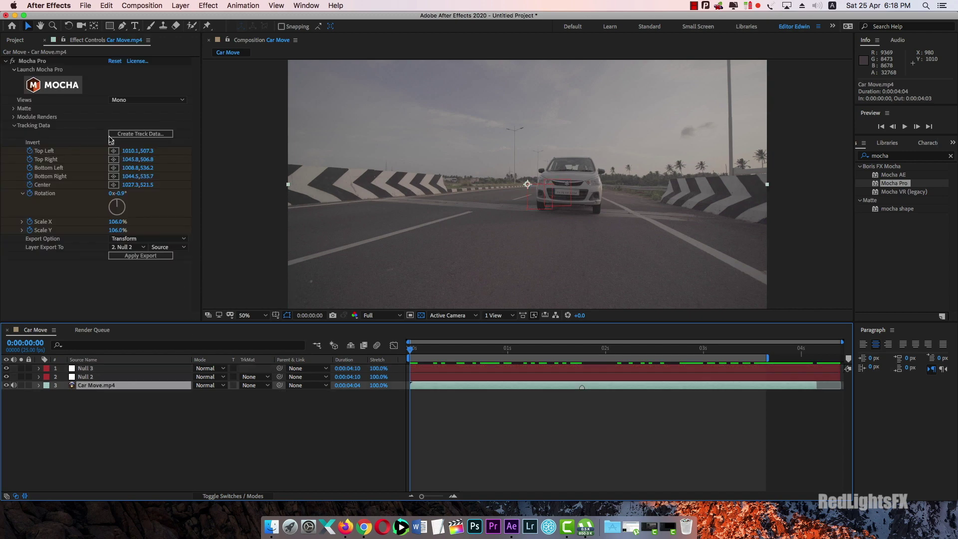
- Load Head Light 2 Trak data (Center 1218.9,534.2, Scale 53.6%) and apply it to 1. Null 3
left_click(161, 135)
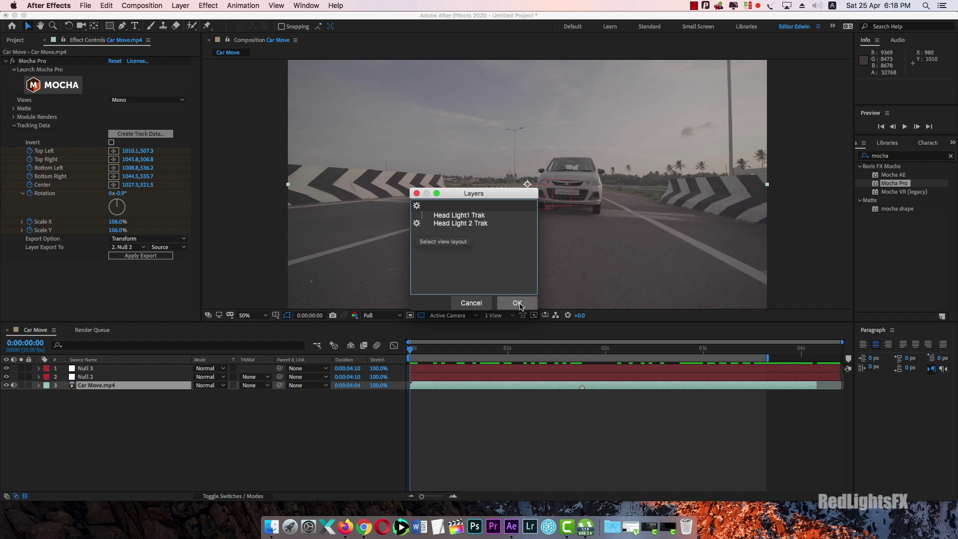
left_click(518, 303)
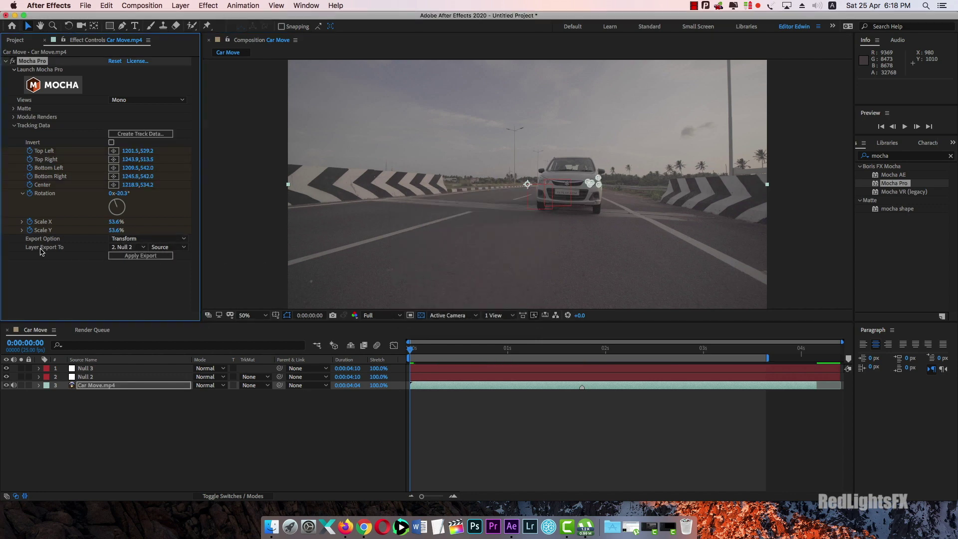
left_click(131, 247)
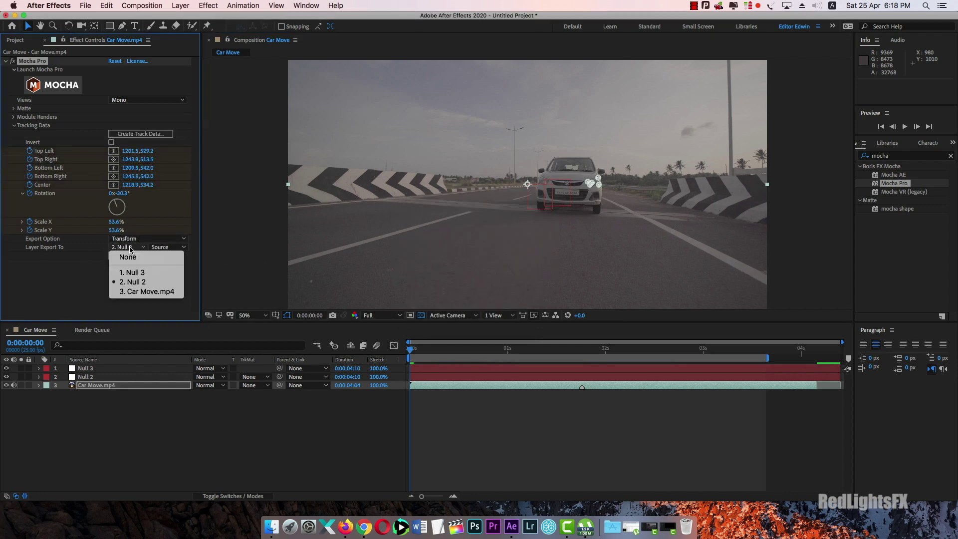
left_click(137, 275)
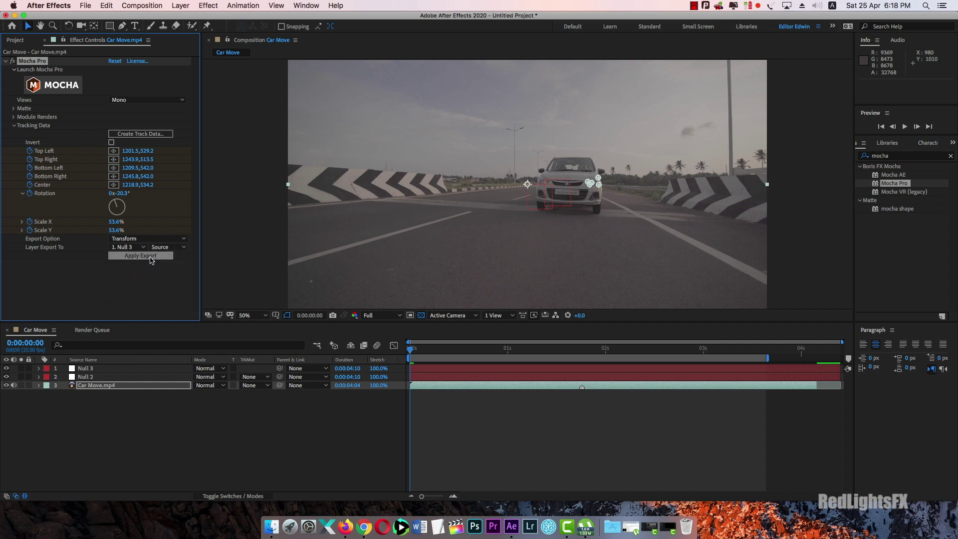
left_click(151, 259)
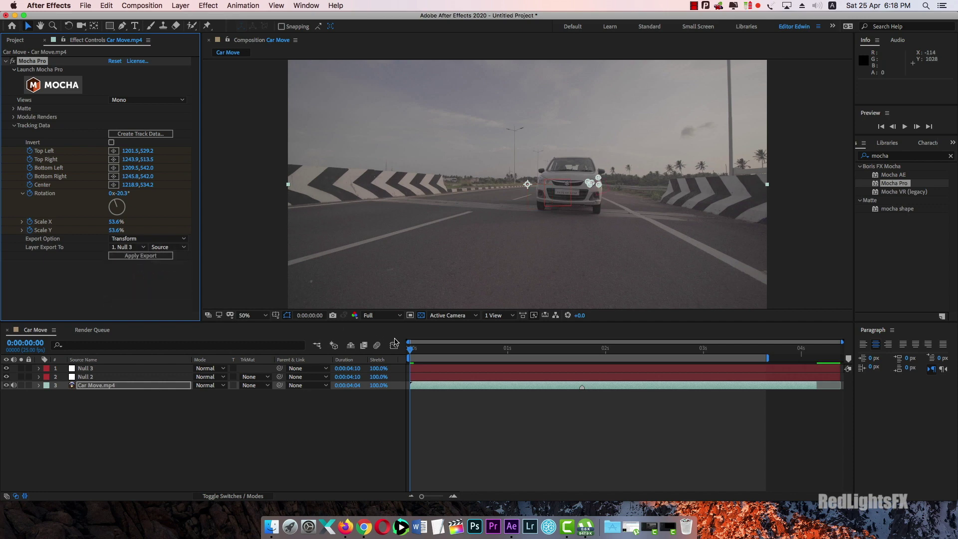
- Play and scrub to confirm Null 2 and Null 3 ride the headlights, then return to frame one
key("space")
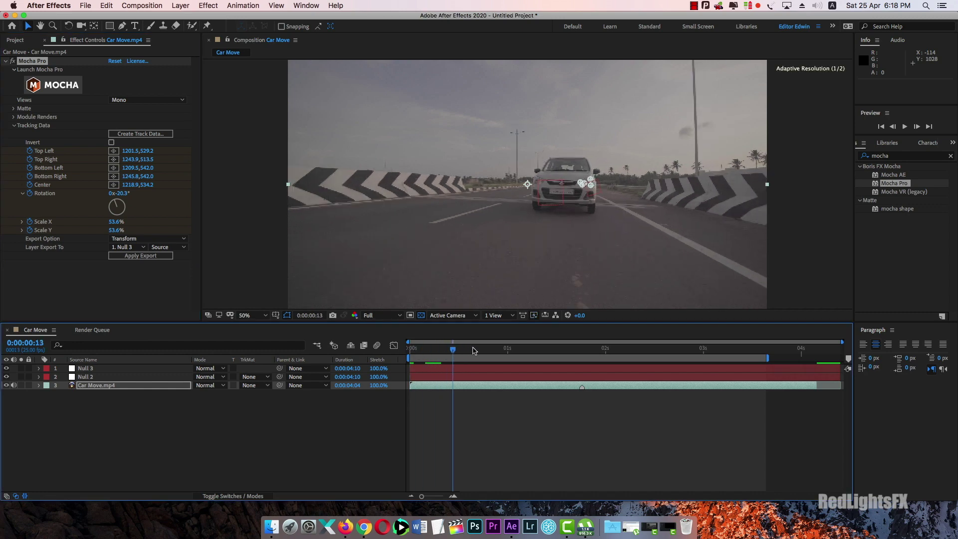
key("space")
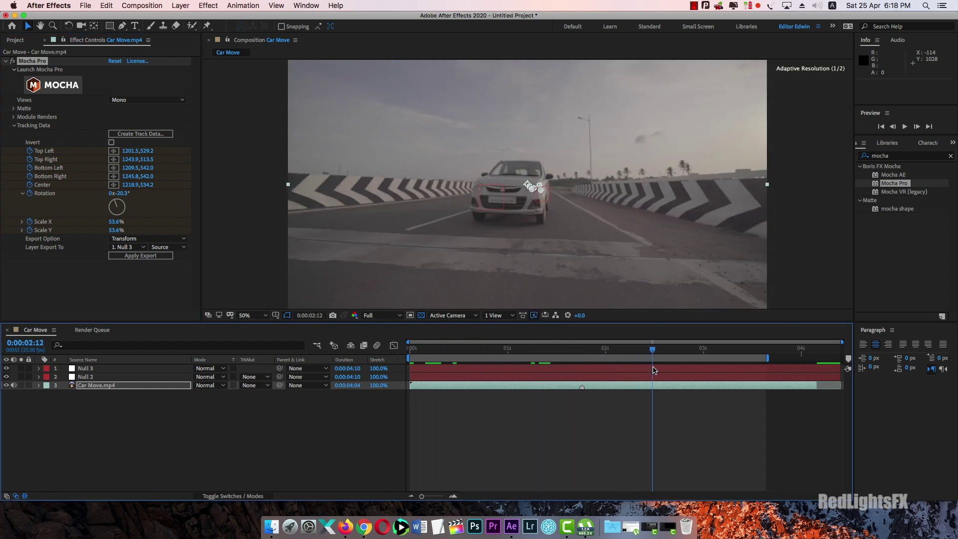
left_click(87, 369)
left_click(89, 377, "shift")
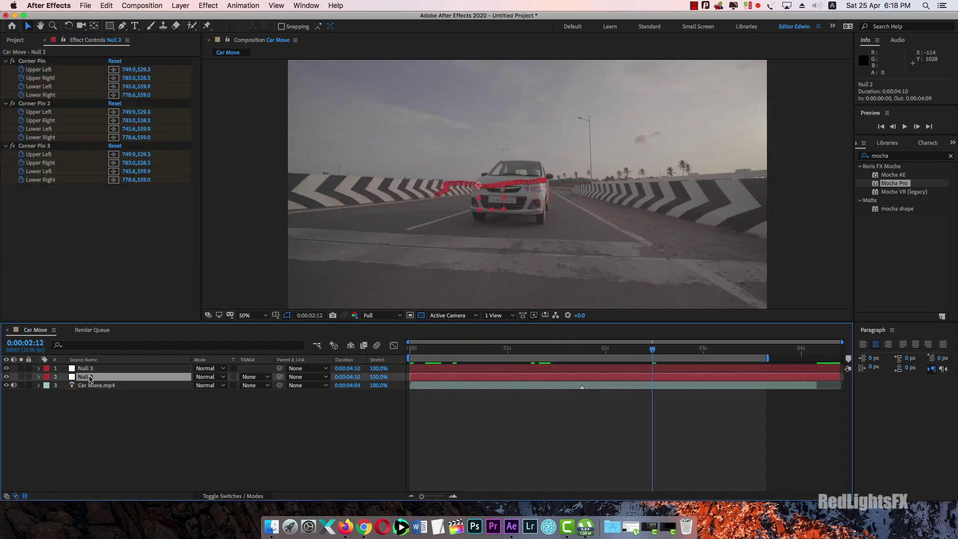
left_click(93, 370)
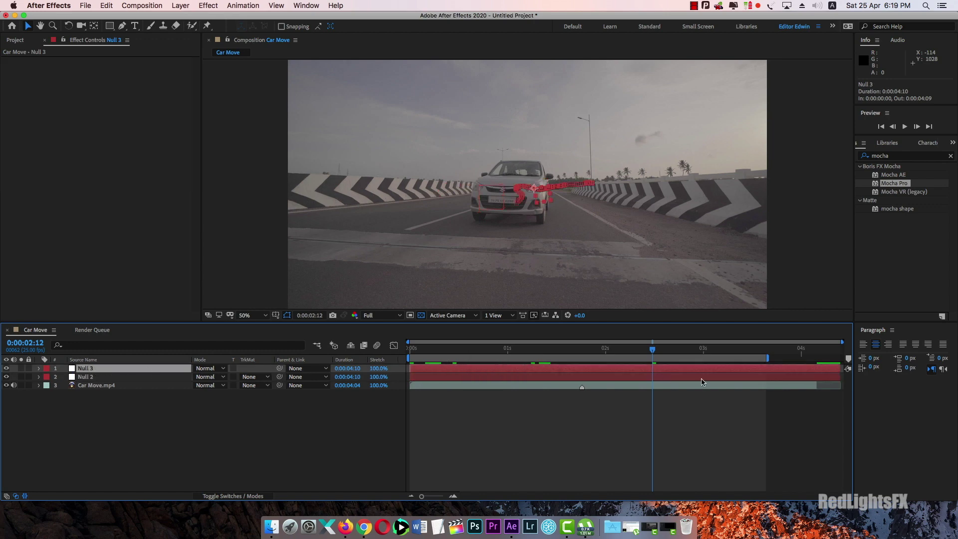
mouse_move(598, 351)
left_mouse_down()
mouse_move(567, 352)
mouse_move(761, 375)
left_mouse_up()
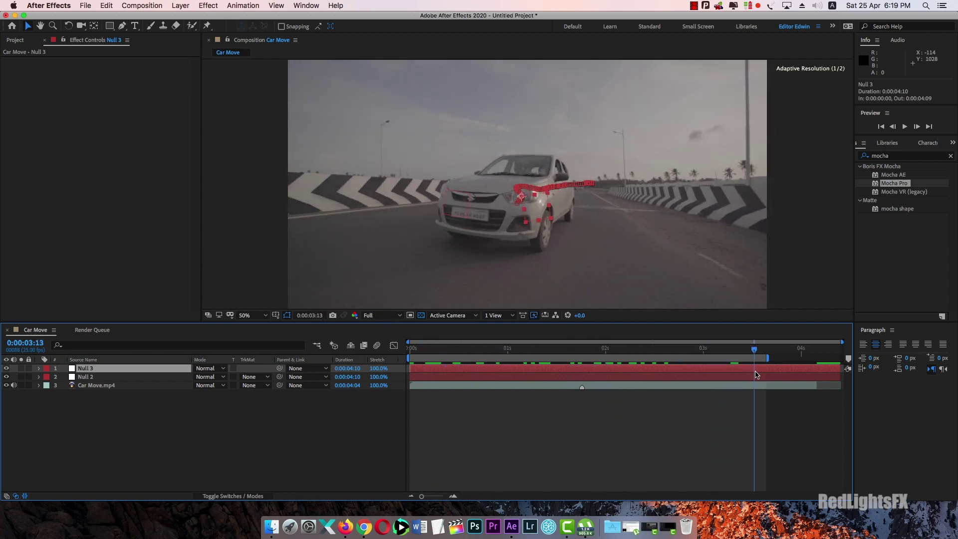
key("Home")
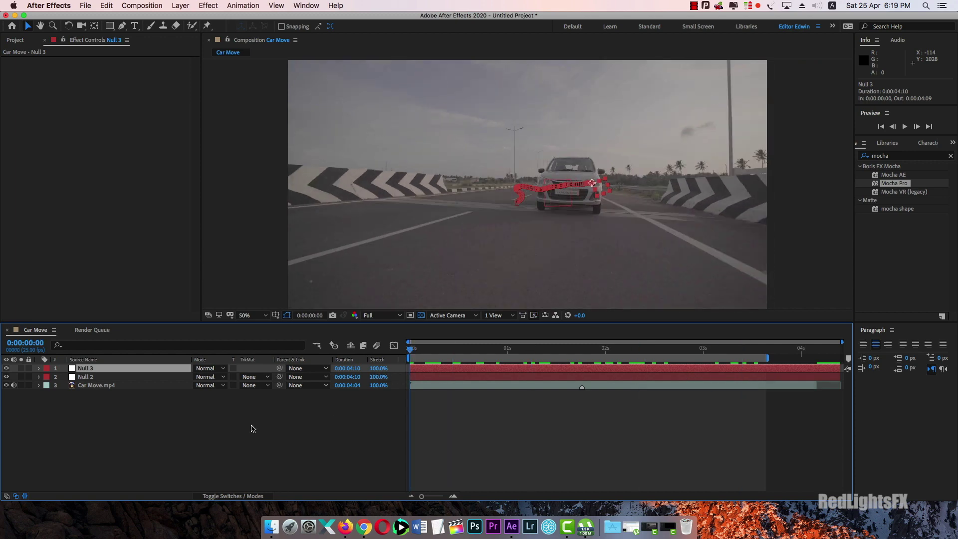
left_click(133, 432)
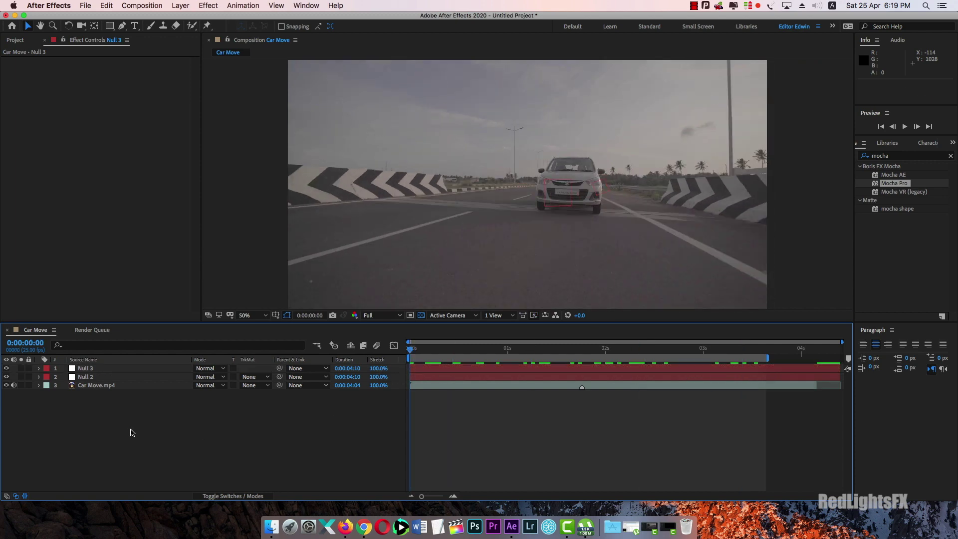
- Create a 000000 black solid, Black Solid 1, atop the composition and select it
right_click(205, 430)
mouse_move(254, 406)
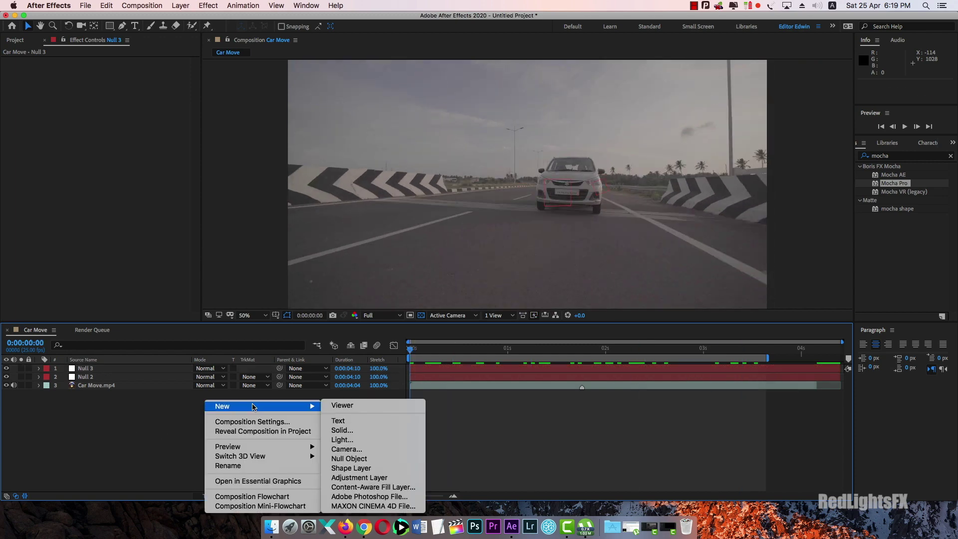
left_click(341, 431)
left_click(480, 333)
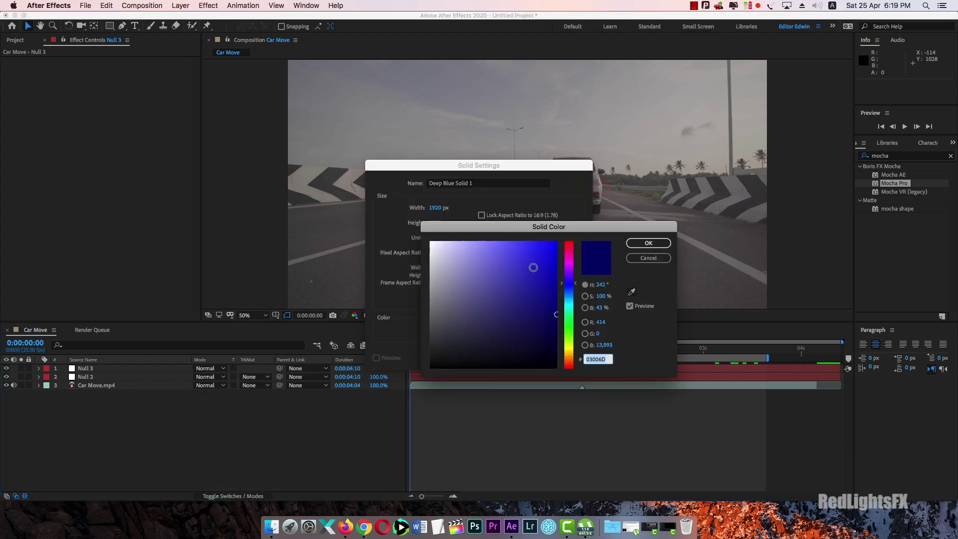
type("000000")
left_click(649, 243)
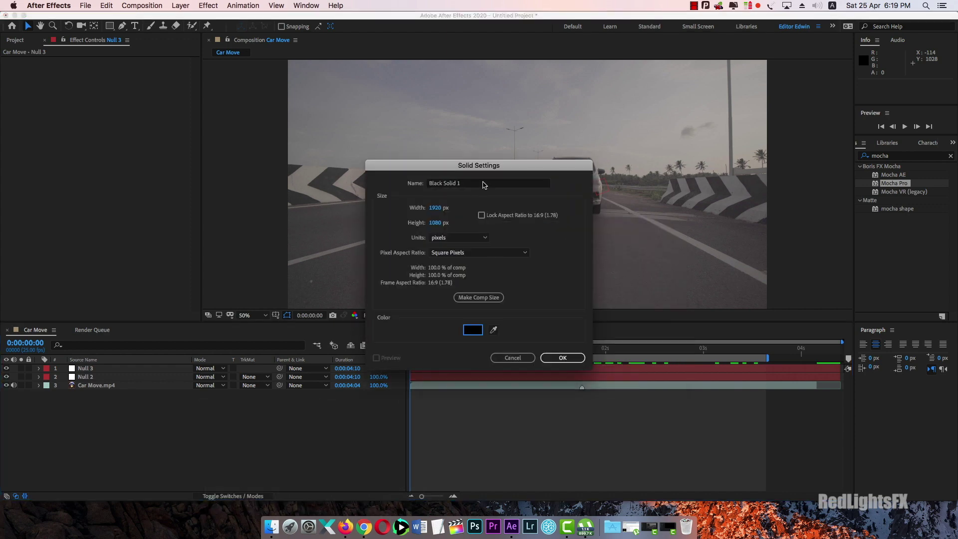
left_click(563, 359)
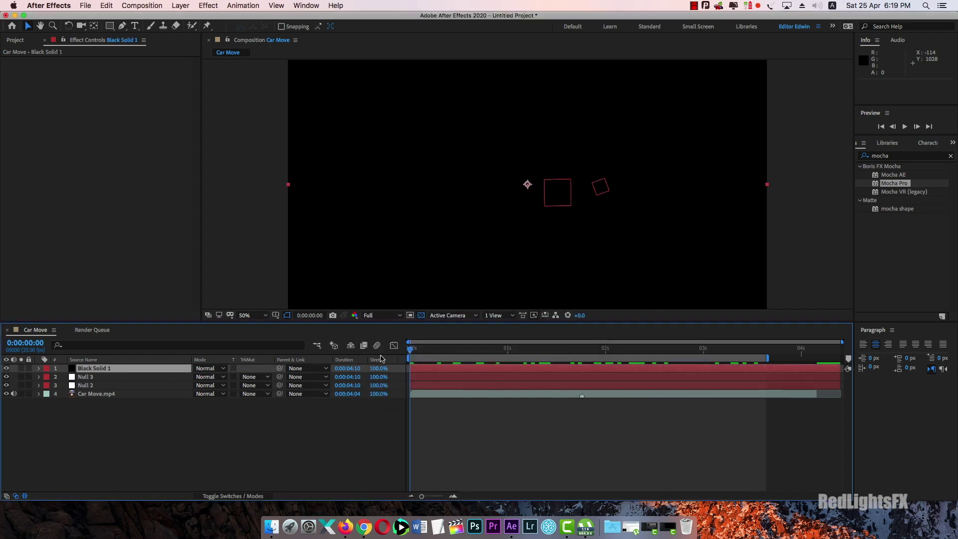
left_click(139, 371)
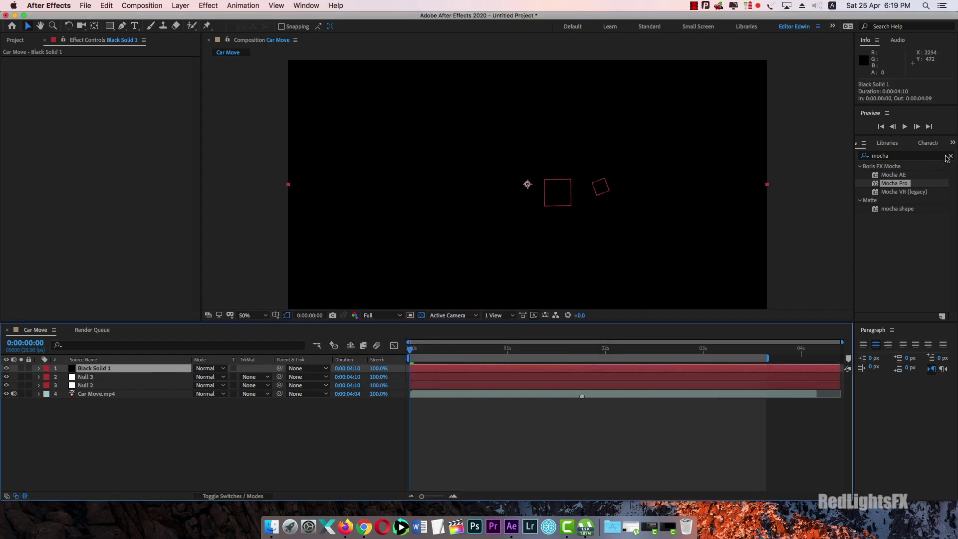
- Search 'light fa' and drag Knoll Light Factory onto Black Solid 1, opening its Lens Designer
left_click(950, 156)
left_click(922, 156)
type("light")
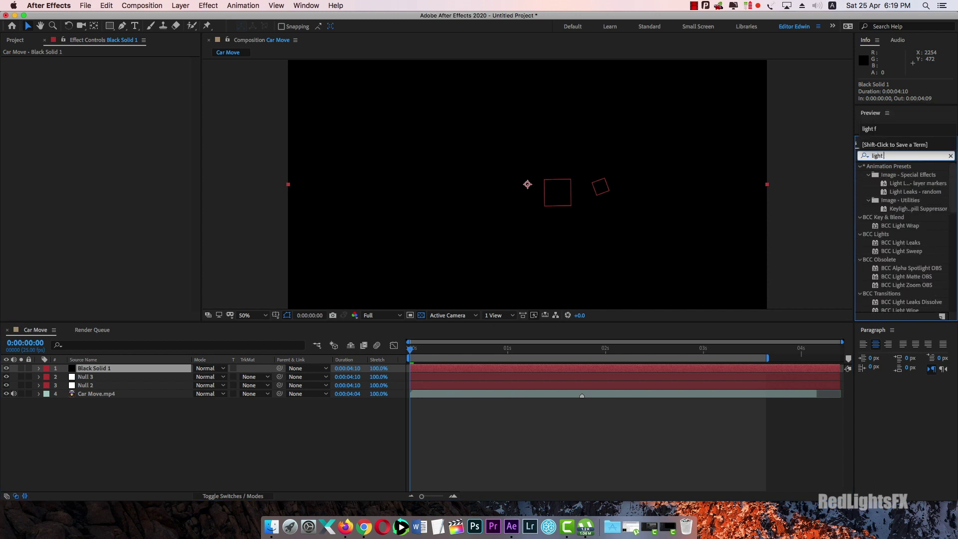
type(" fa")
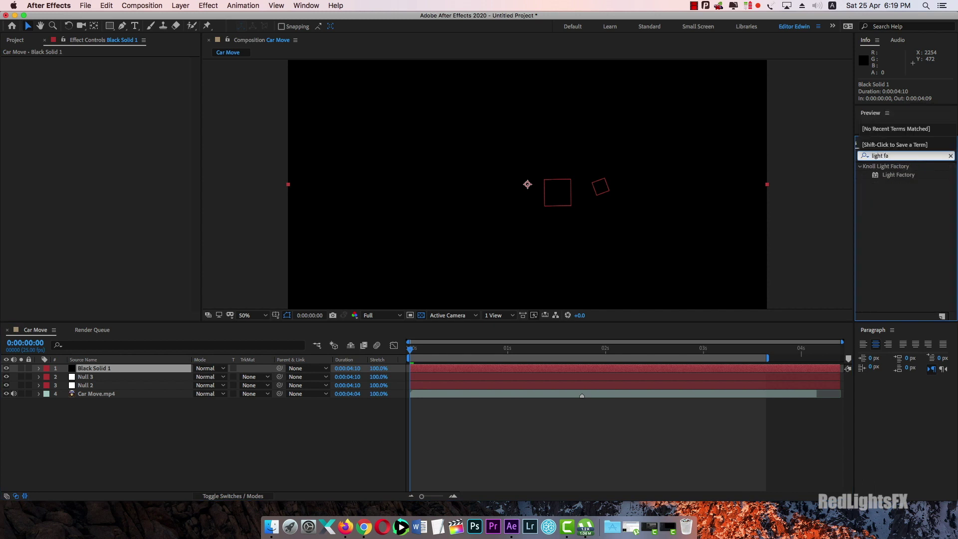
left_click(902, 176)
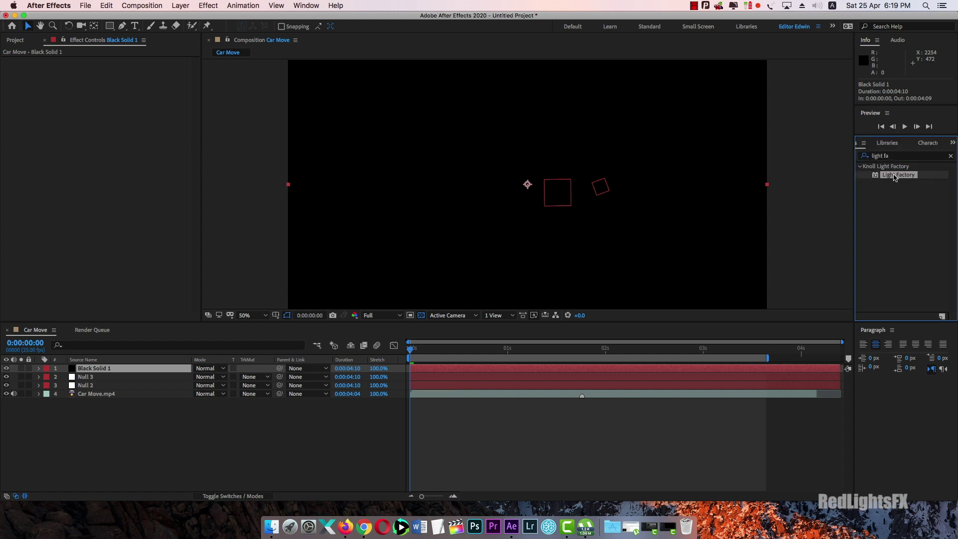
left_click_drag(893, 177, 118, 369)
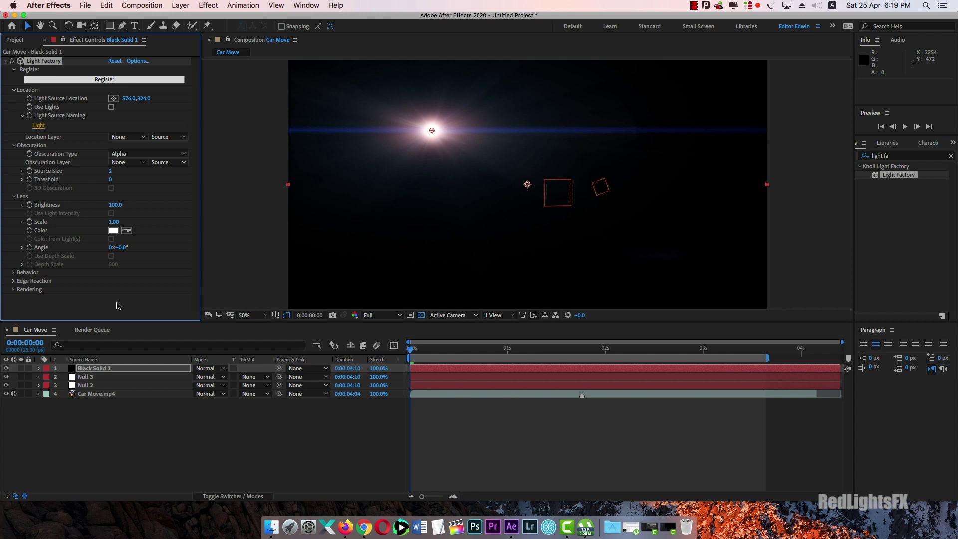
left_click(136, 62)
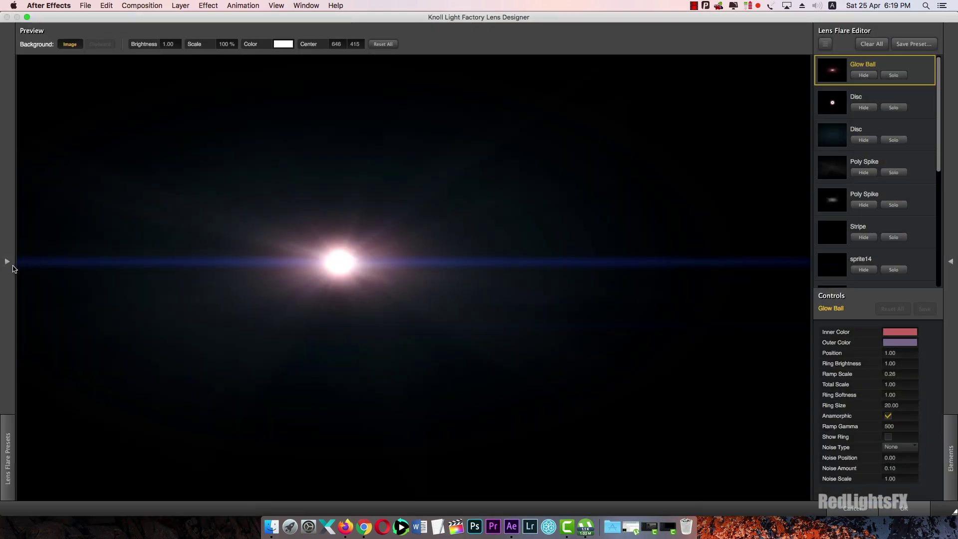
- Browse the Lens Flare Presets grid and load the Double Barrel preset
left_click(10, 263)
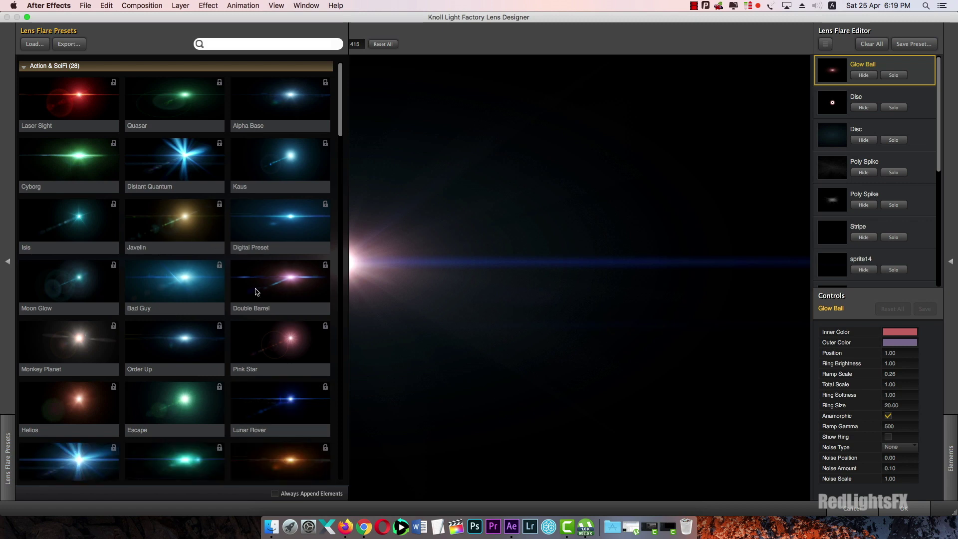
scroll(250, 219, "down", 5)
scroll(255, 256, "down", 5)
scroll(254, 256, "down", 5)
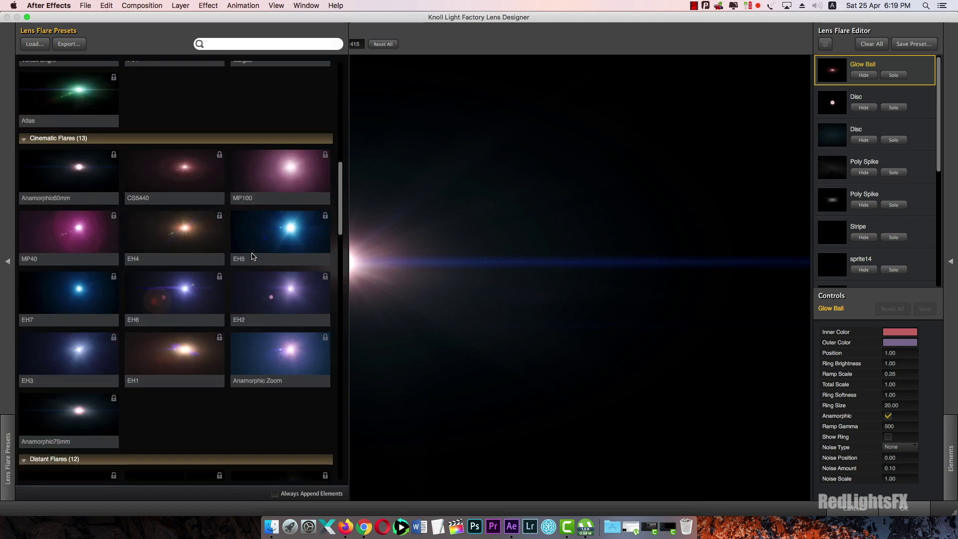
scroll(265, 254, "up", 3)
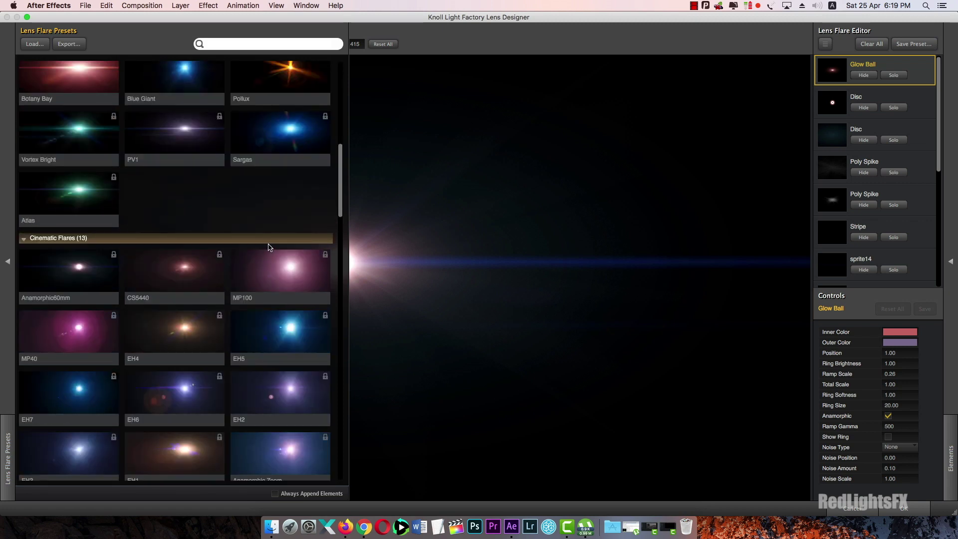
scroll(268, 248, "down", 4)
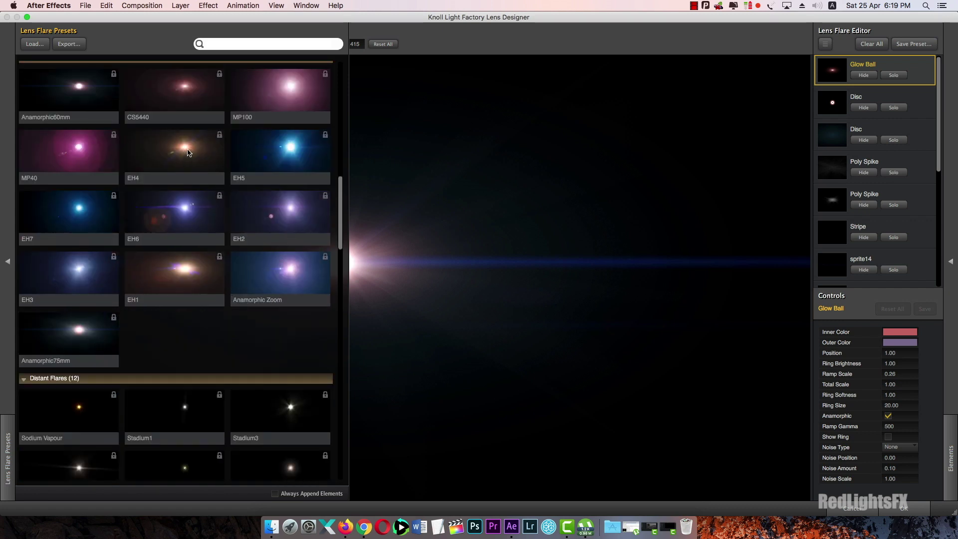
scroll(198, 191, "down", 8)
scroll(256, 275, "up", 15)
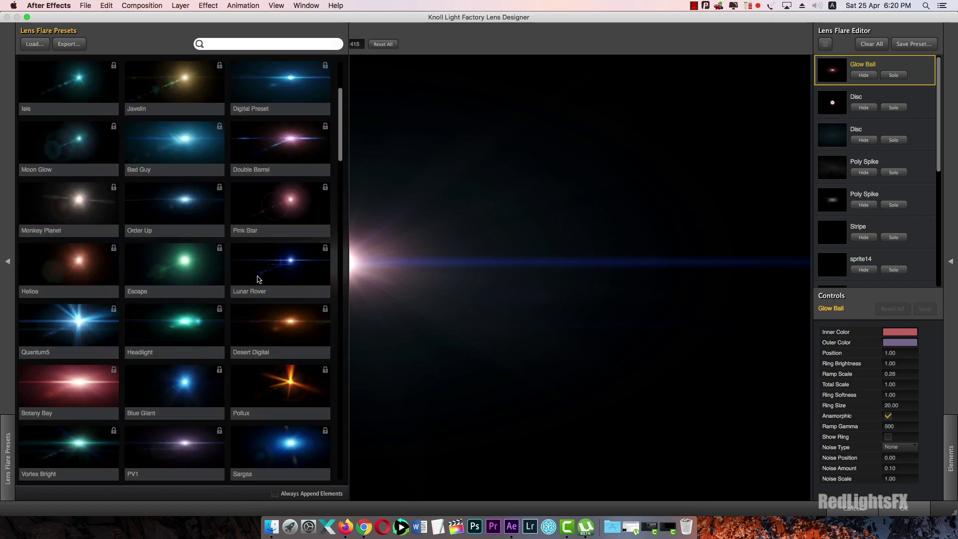
left_click(294, 146)
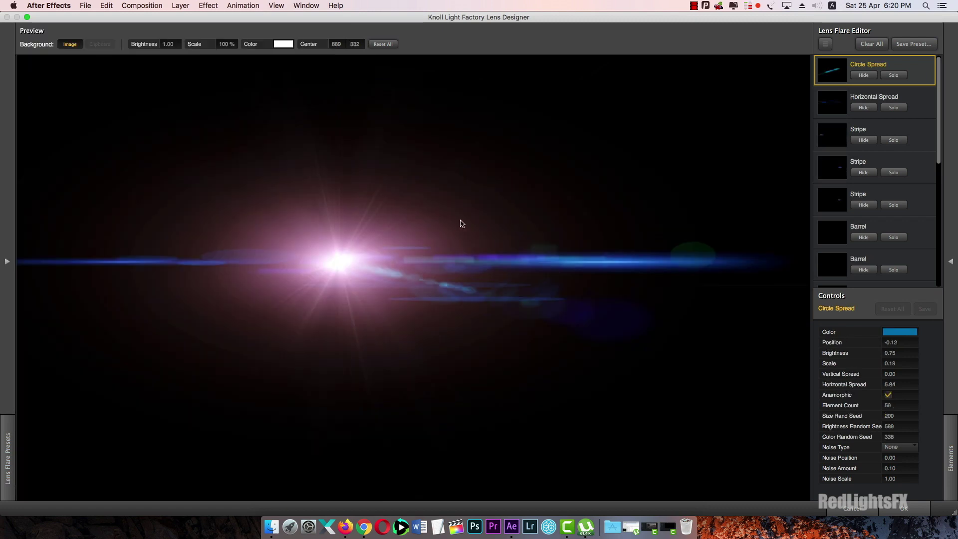
- Recentre the flare and hide the three Stripe elements and the first Barrel element
left_click(462, 224)
left_click(417, 234)
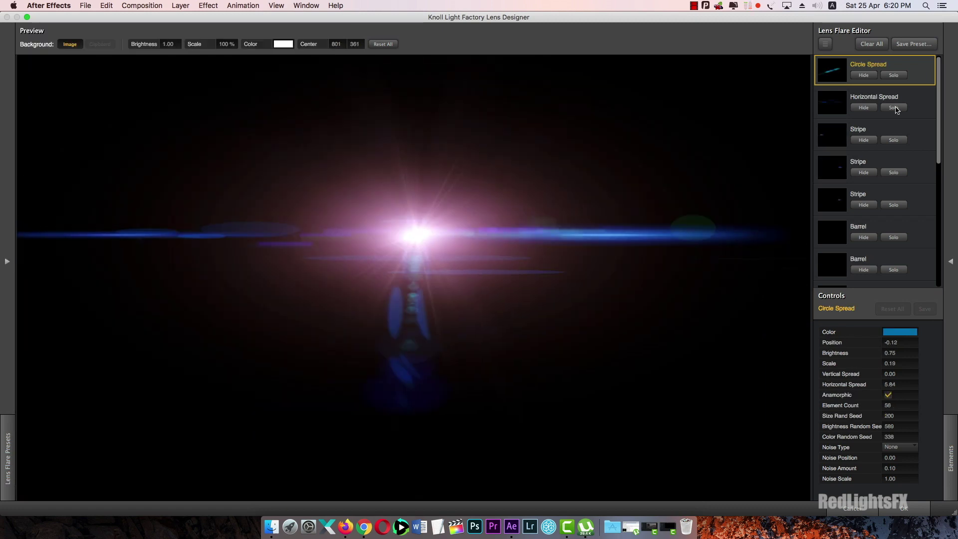
left_click(863, 108)
left_click(864, 108)
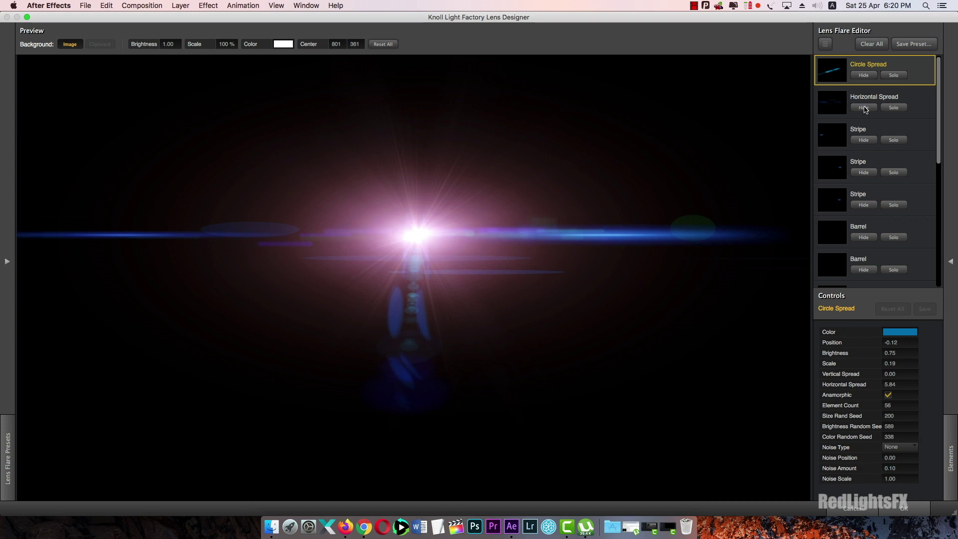
left_click(864, 140)
left_click(864, 141)
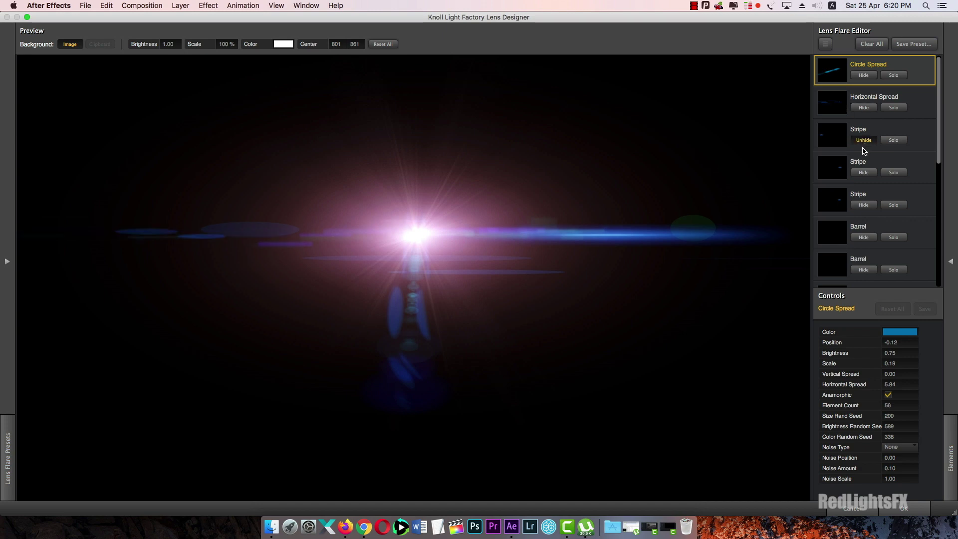
left_click(864, 173)
left_click(863, 204)
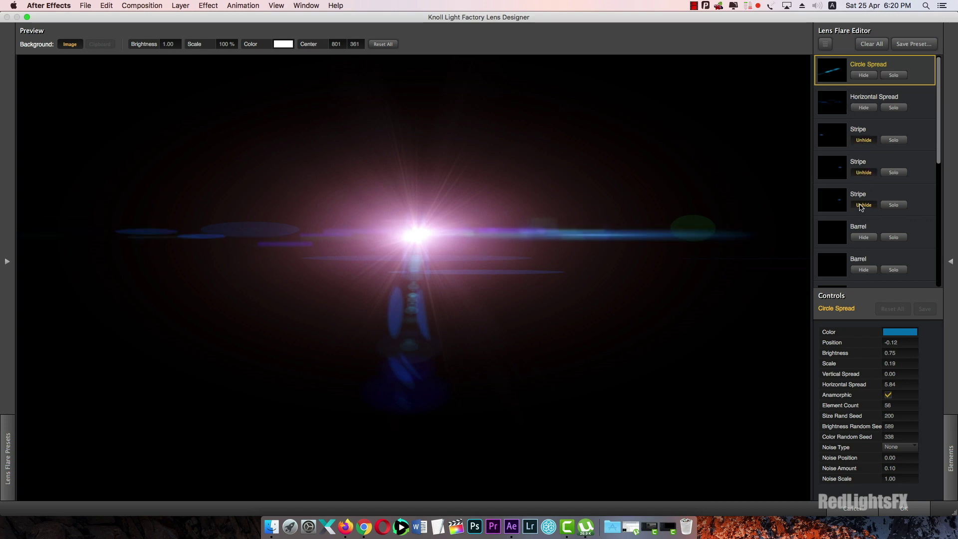
left_click(863, 237)
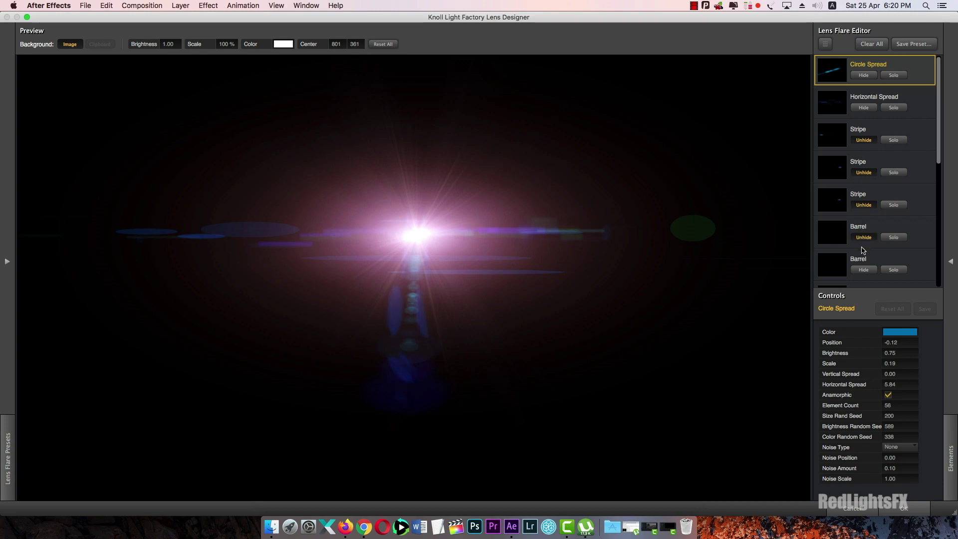
- Hide the second Barrel element and the Circle Spread, keeping the Glow Ball and Disc glow
left_click(942, 158)
scroll(922, 165, "down", 5)
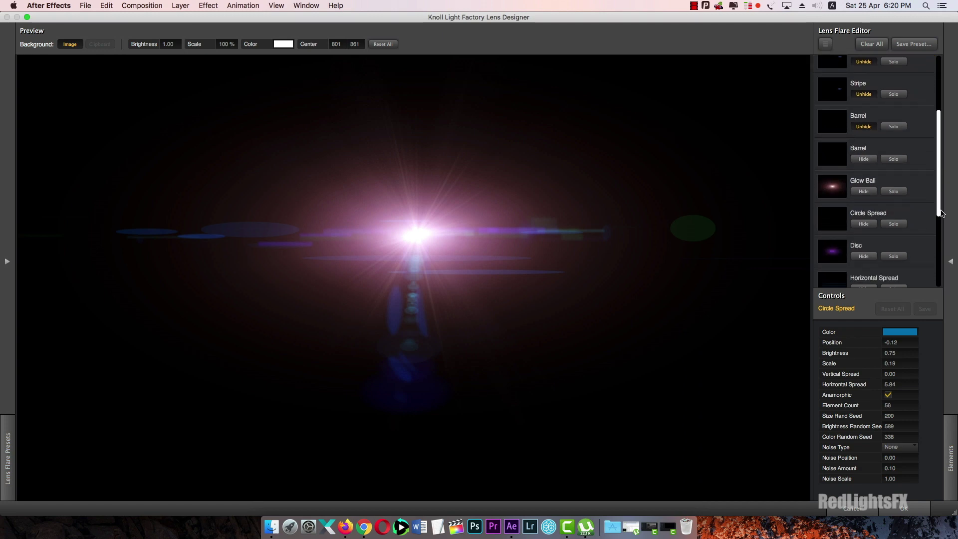
left_click(863, 160)
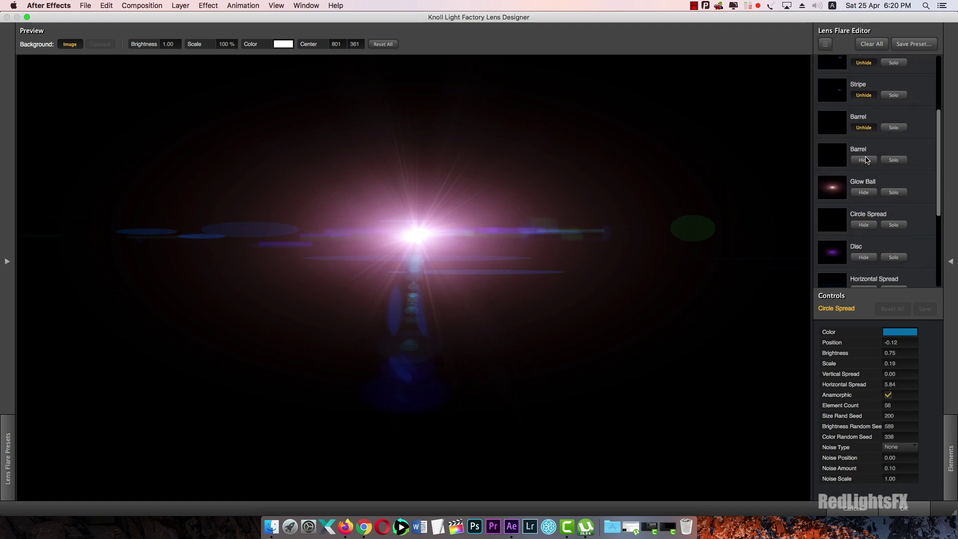
left_click(865, 160)
left_click(864, 193)
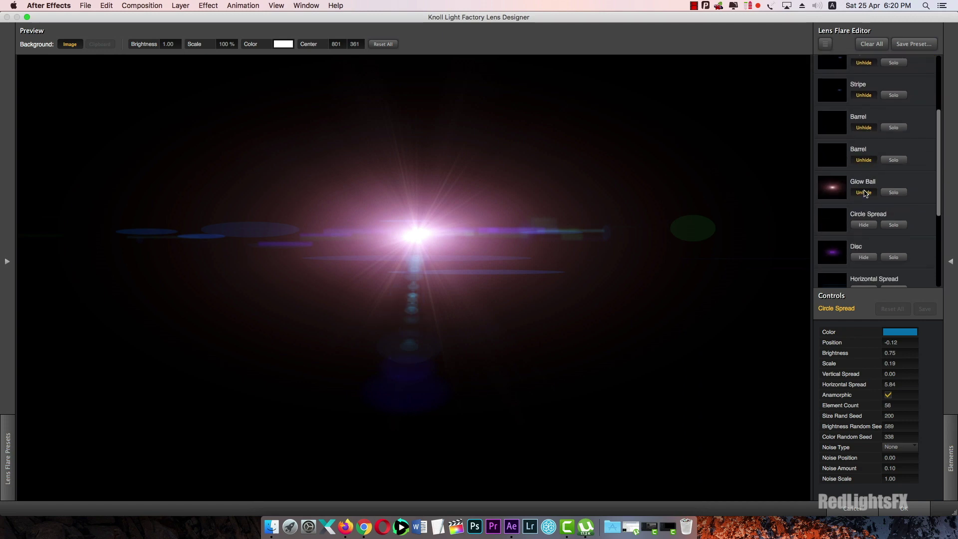
left_click(864, 194)
left_click(863, 225)
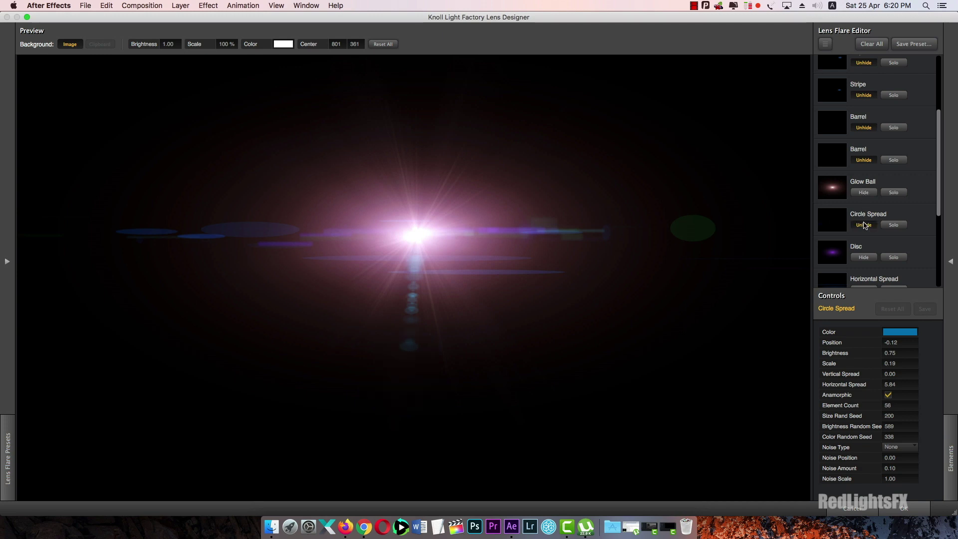
left_click(866, 258)
left_click(865, 257)
left_click(949, 199)
left_click_drag(940, 191, 940, 252)
- Hide both Horizontal Spread elements and the Rectangular Spread streak, then apply the flare
left_click(863, 162)
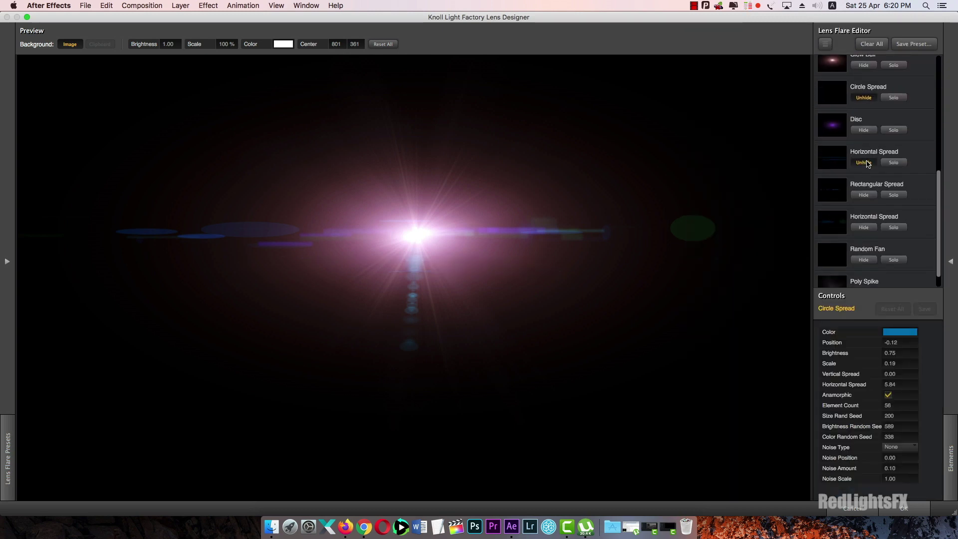
left_click(863, 163)
left_click(867, 164)
left_click(859, 228)
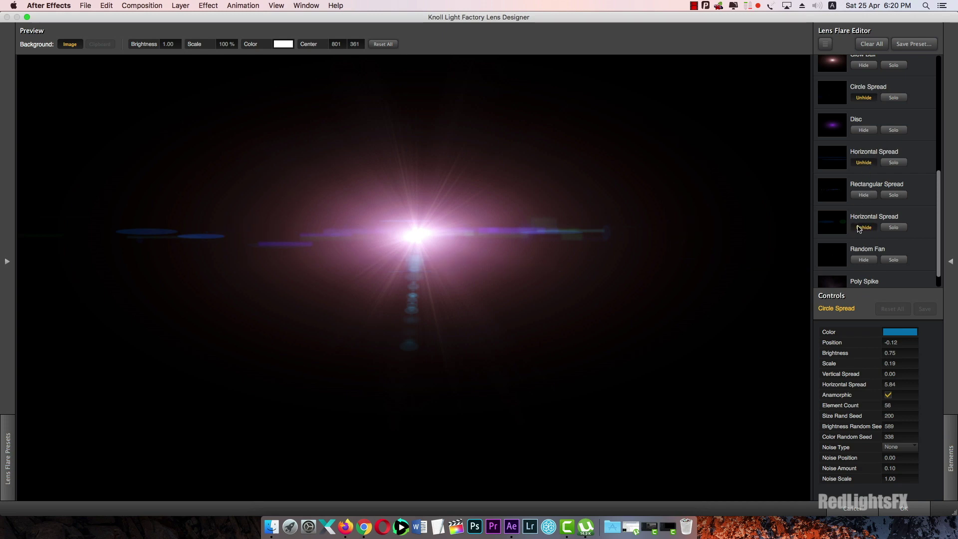
left_click(863, 259)
left_click(863, 259)
left_click(864, 195)
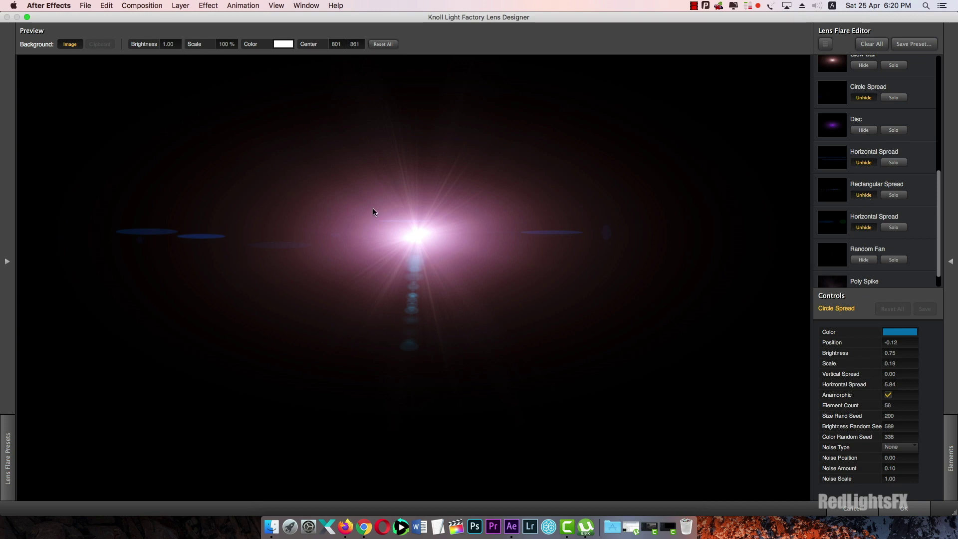
left_click(907, 510)
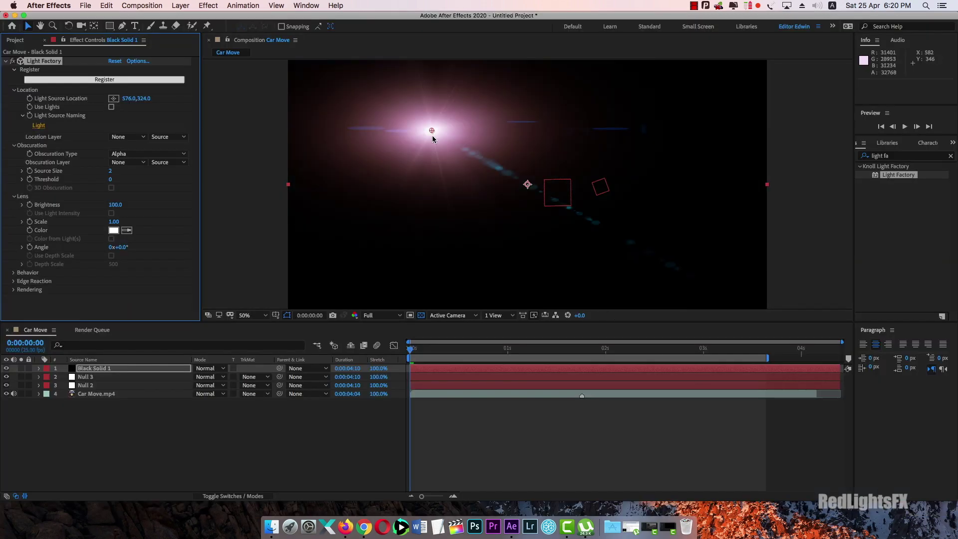
- Set Black Solid 1's blending mode to Add
right_click(143, 369)
mouse_move(199, 368)
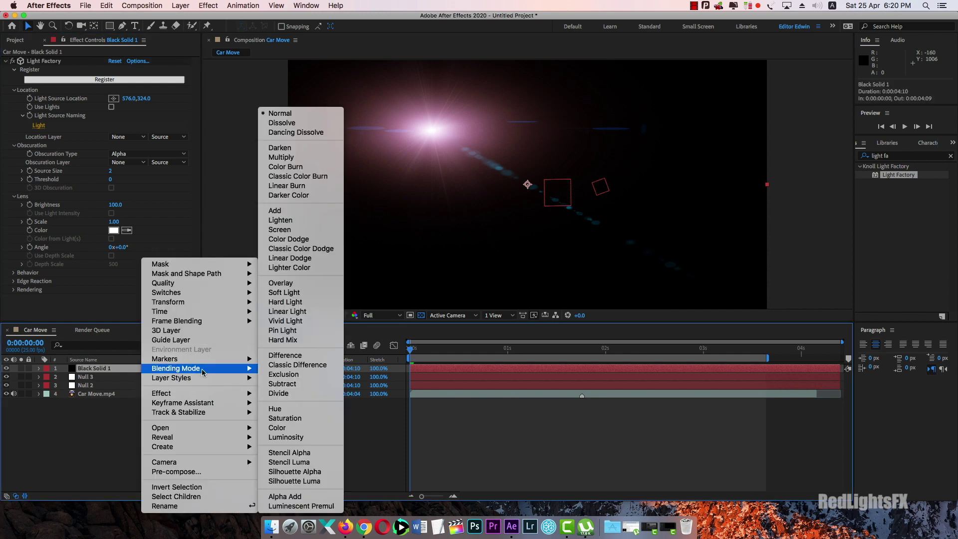
left_click(299, 217)
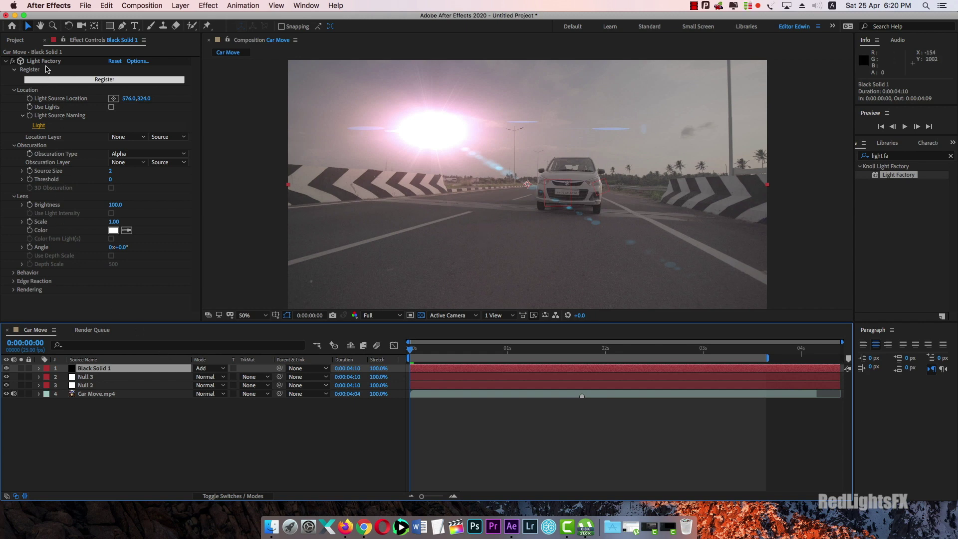
- Place the flare's light source on the headlight at 1020,524 and lower Brightness to 33
left_click(113, 97)
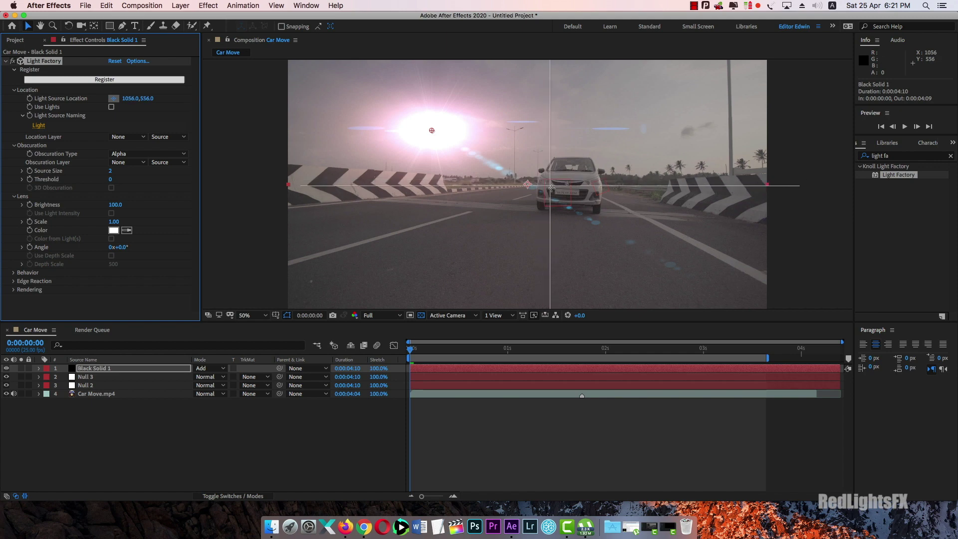
left_click(543, 181)
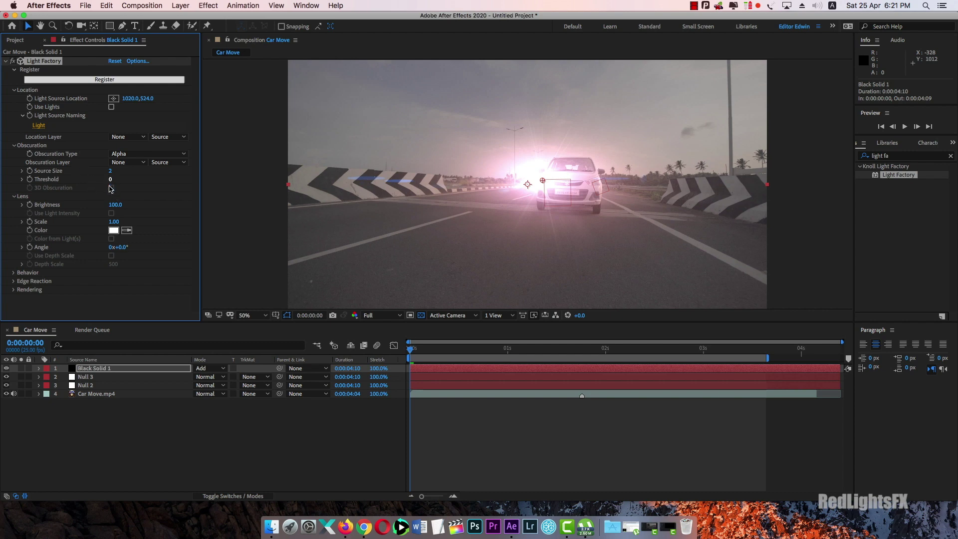
mouse_move(114, 205)
left_mouse_down()
mouse_move(76, 204)
mouse_move(96, 212)
left_mouse_up()
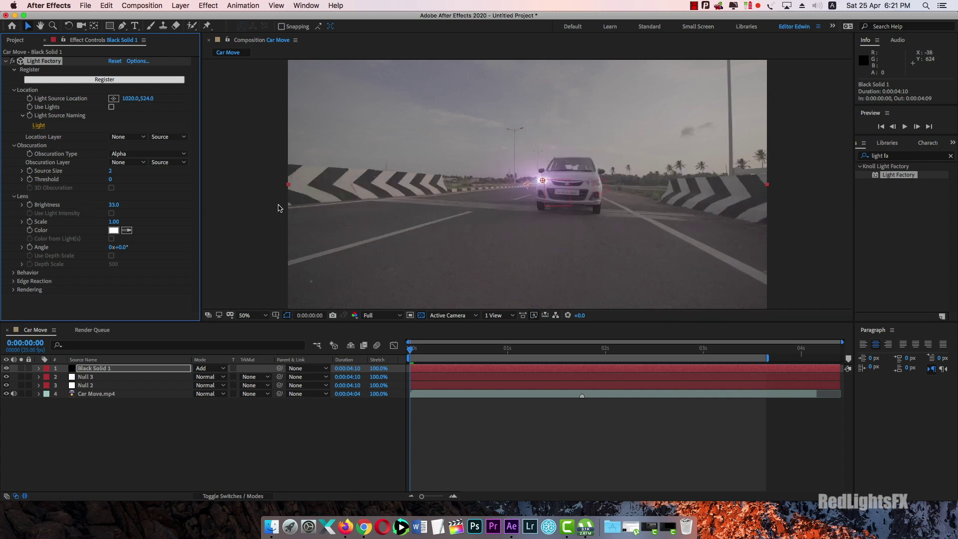
- Parent Black Solid 1 to Null 2 and scrub the clip to confirm the flare tracks the headlight
left_click(130, 441)
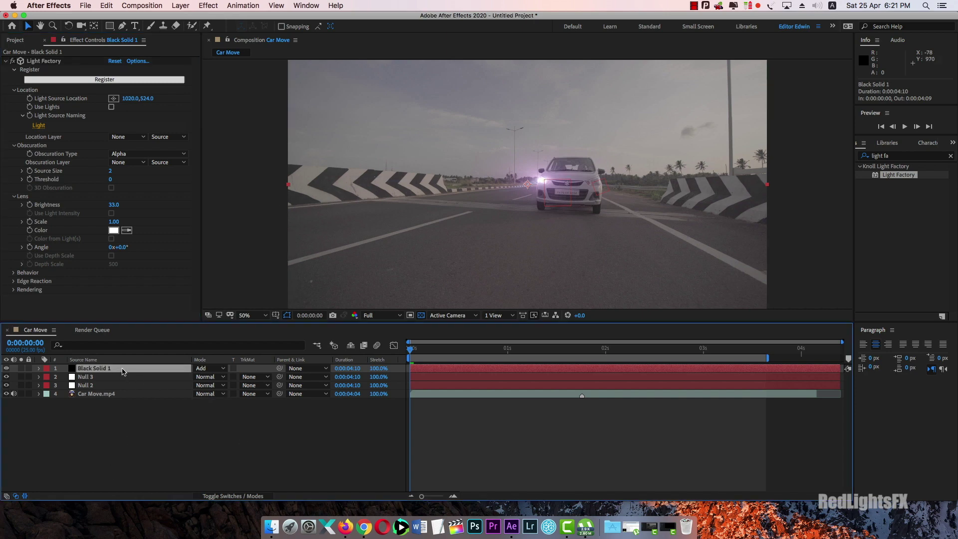
left_click_drag(279, 368, 88, 390)
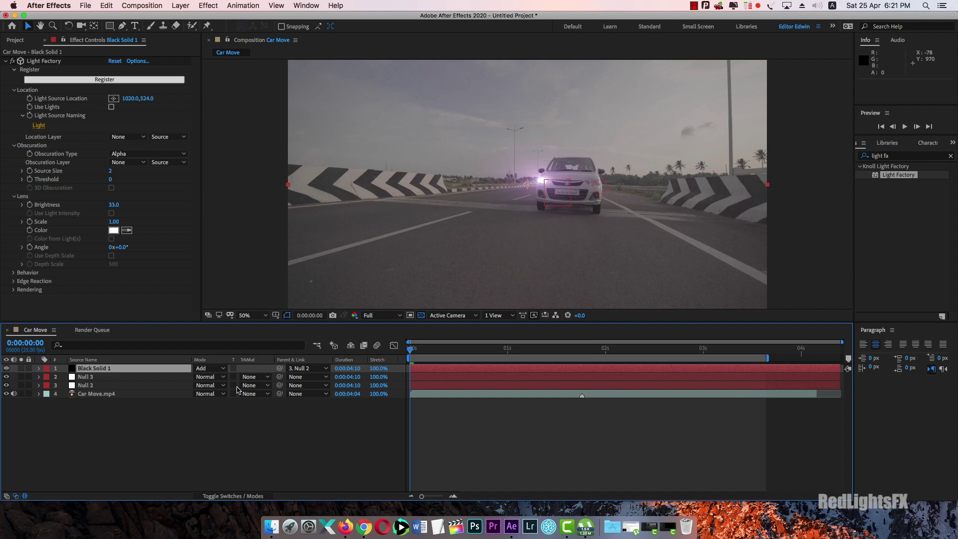
left_click_drag(422, 353, 511, 353)
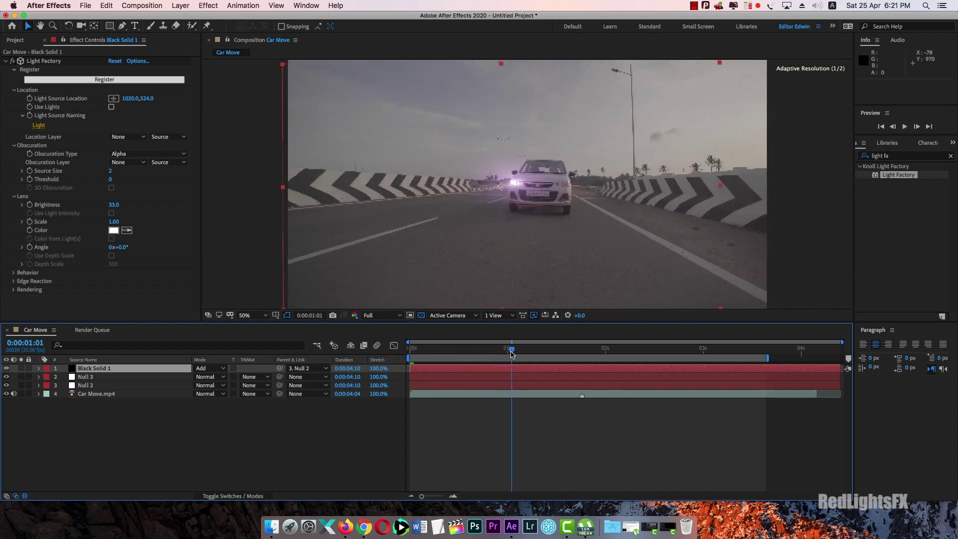
mouse_move(518, 352)
left_mouse_down()
mouse_move(756, 360)
mouse_move(410, 352)
left_mouse_up()
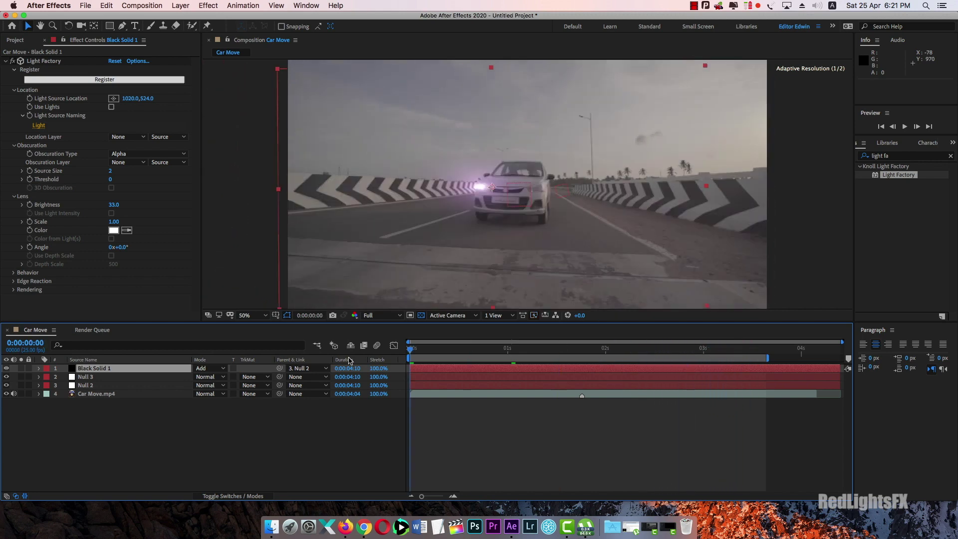
left_click(126, 421)
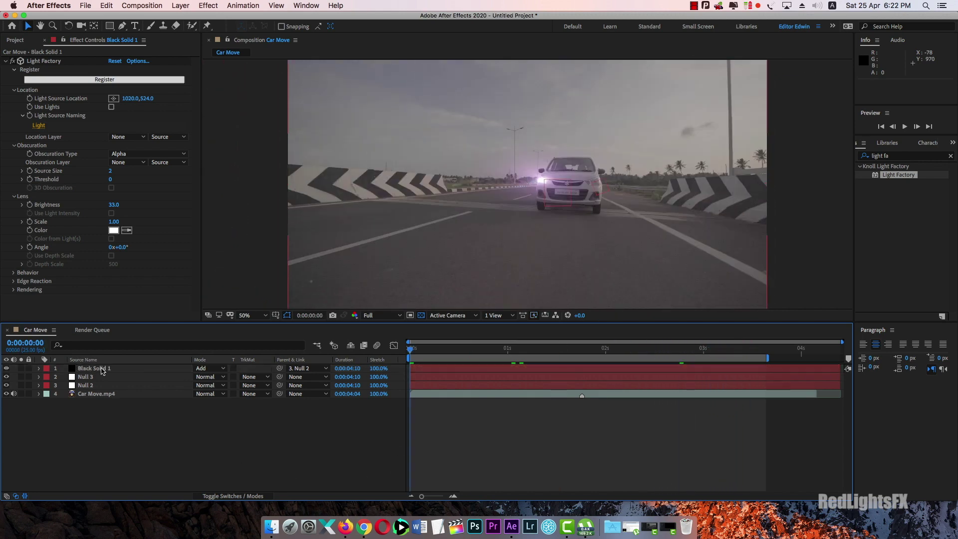
left_click(101, 368)
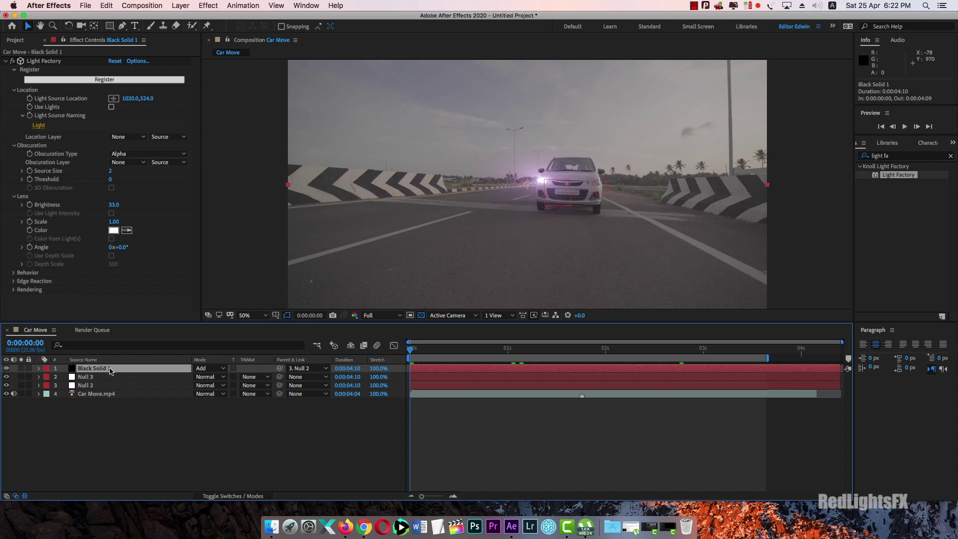
- Duplicate the flare as Black Solid 2, place it on the other headlight, and parent it to Null 3
key("super+d")
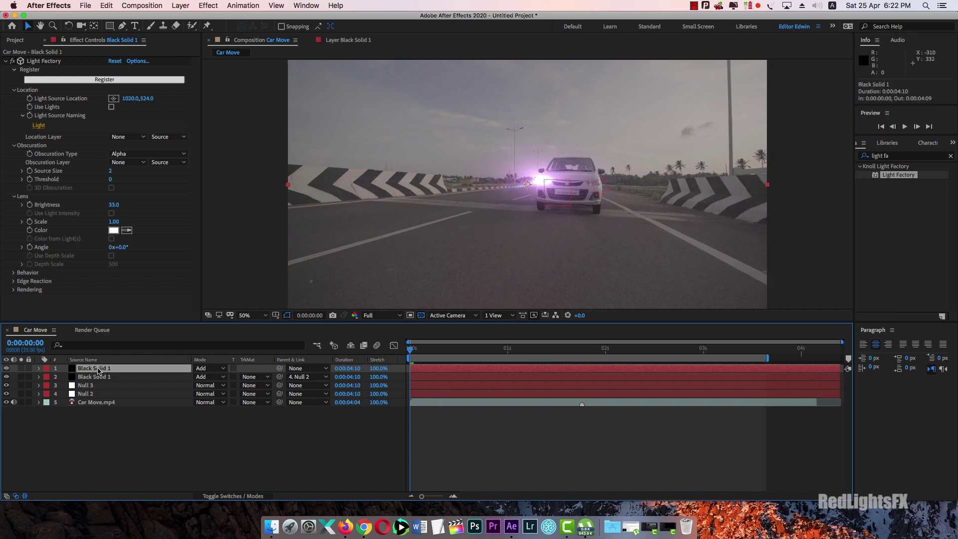
key("Return")
left_click(120, 369)
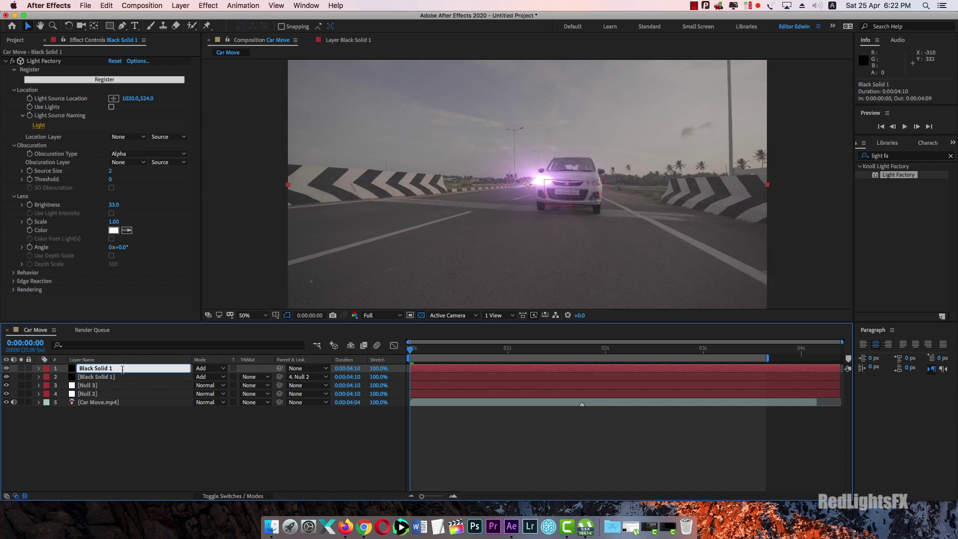
type("2")
key("Return")
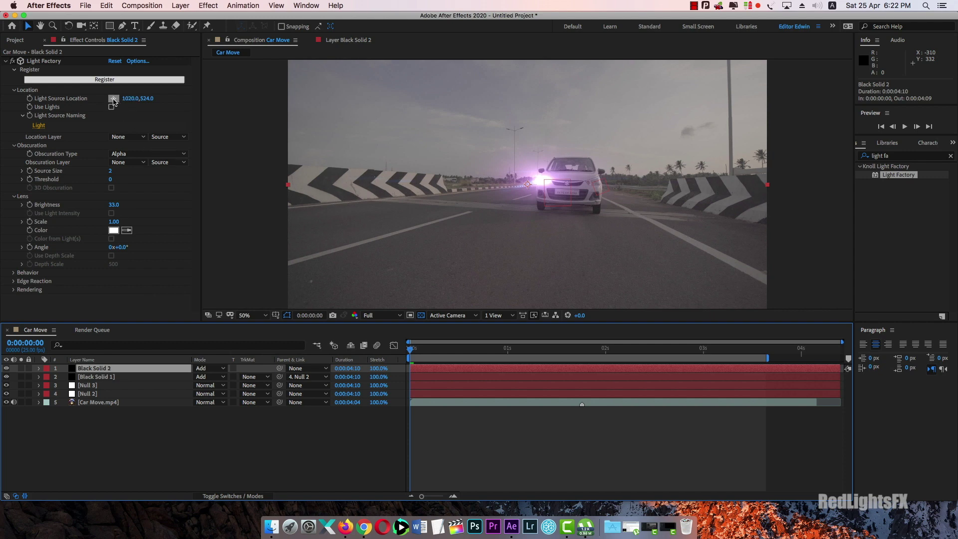
left_click(113, 99)
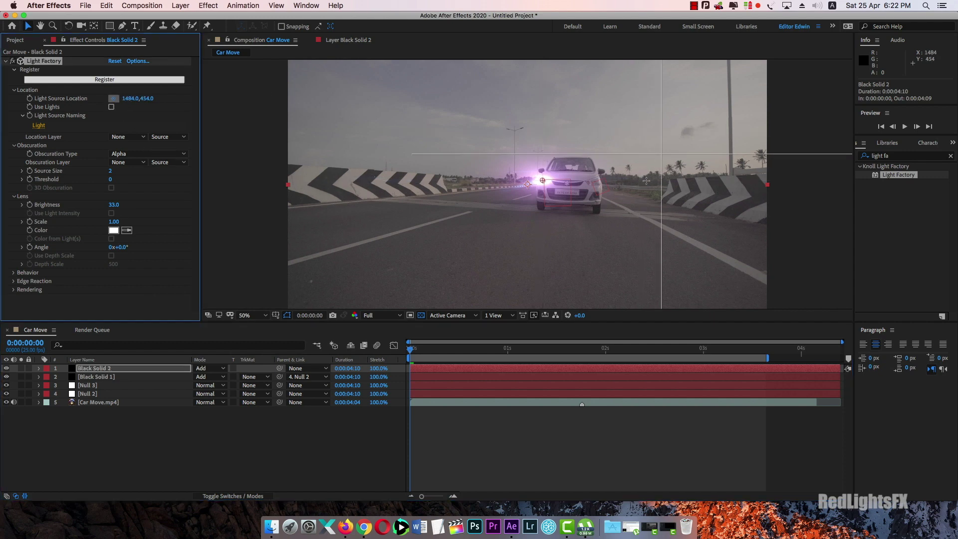
left_click(597, 182)
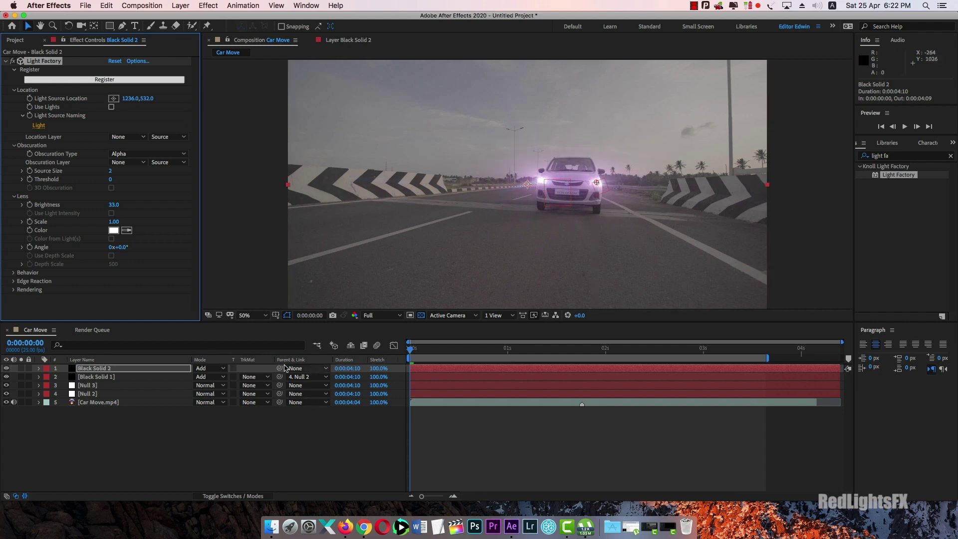
left_click_drag(279, 369, 118, 388)
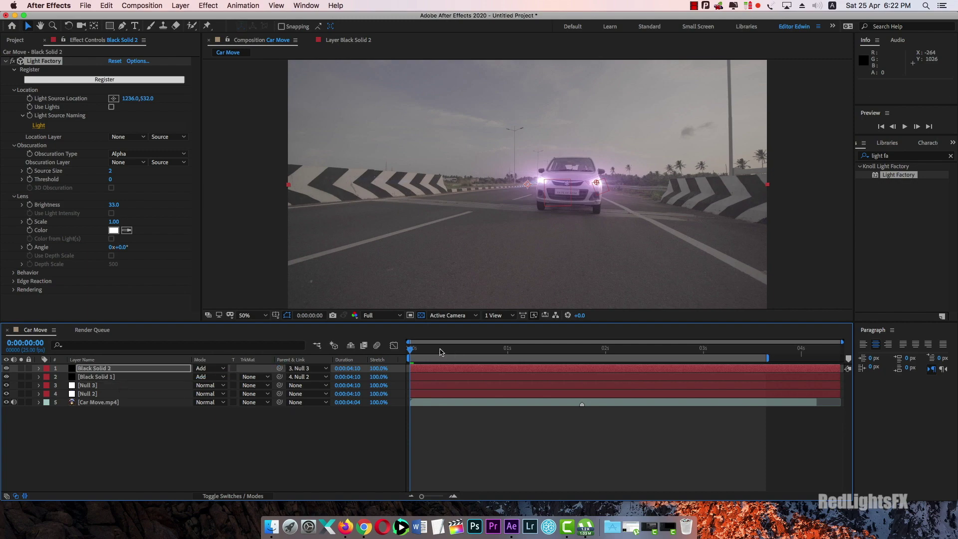
- Scrub through the clip and fine-tune the second flare's source position on the headlight
left_click_drag(420, 352, 606, 360)
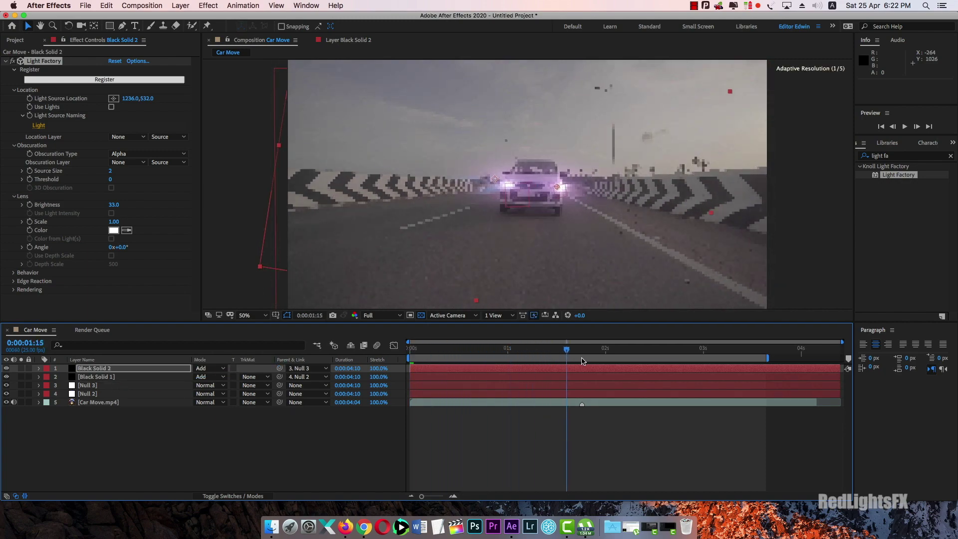
left_click(694, 349)
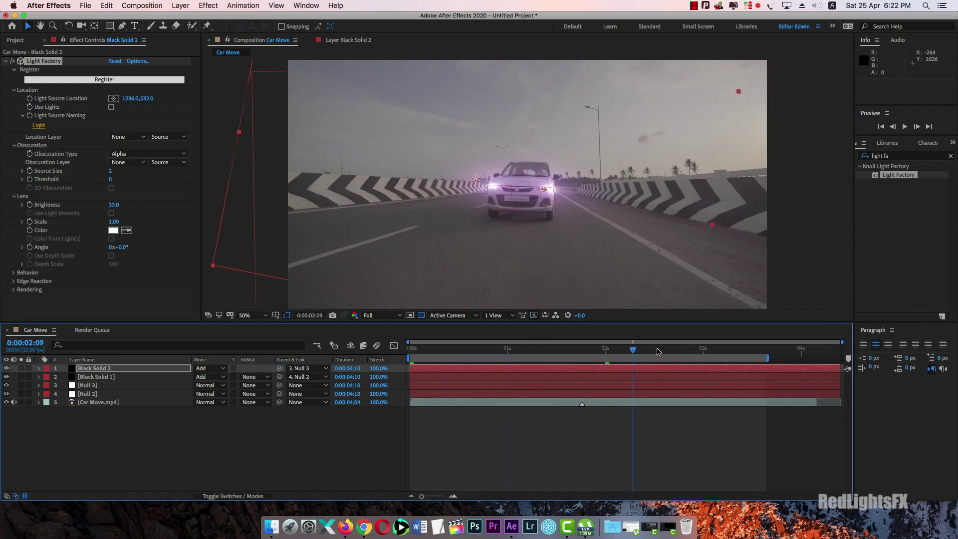
left_click_drag(696, 350, 726, 349)
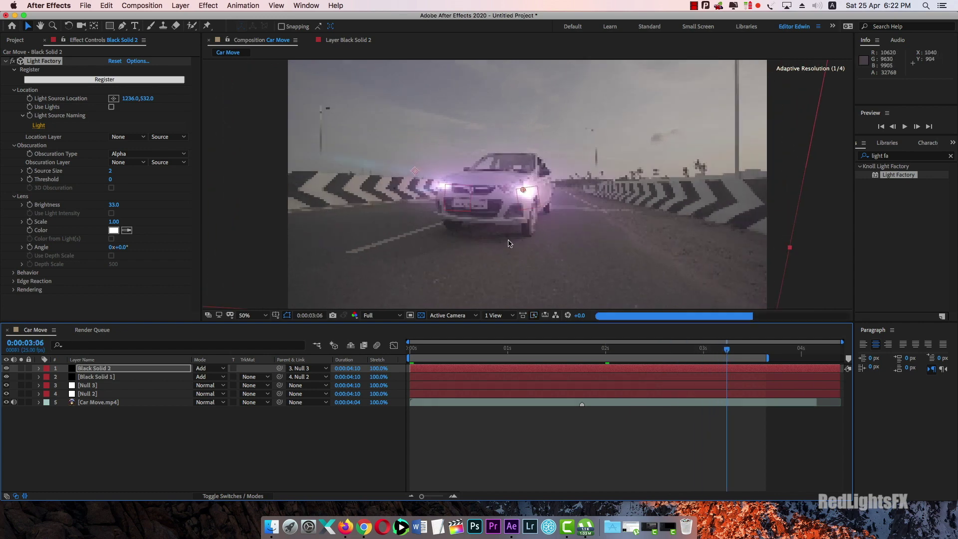
left_click_drag(521, 190, 514, 188)
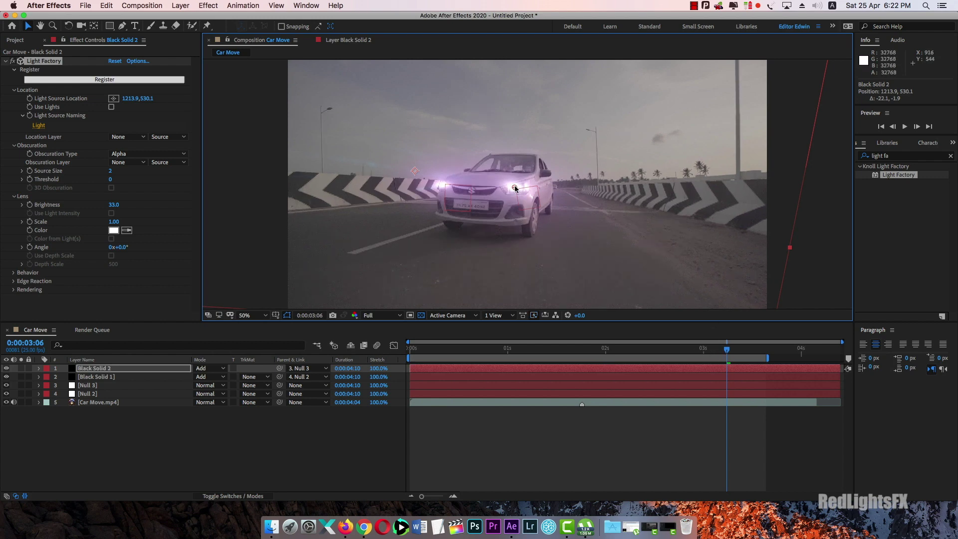
left_click_drag(514, 188, 514, 190)
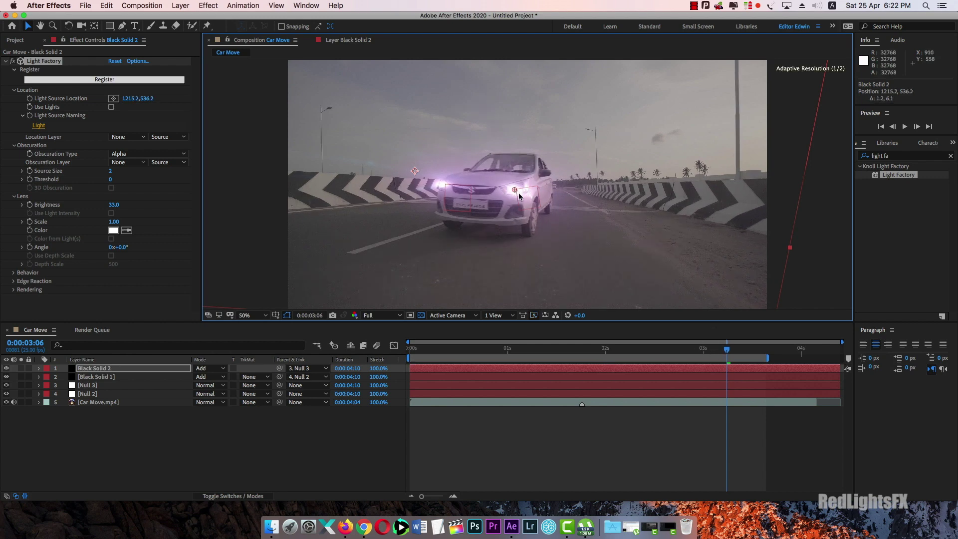
left_click_drag(727, 349, 762, 360)
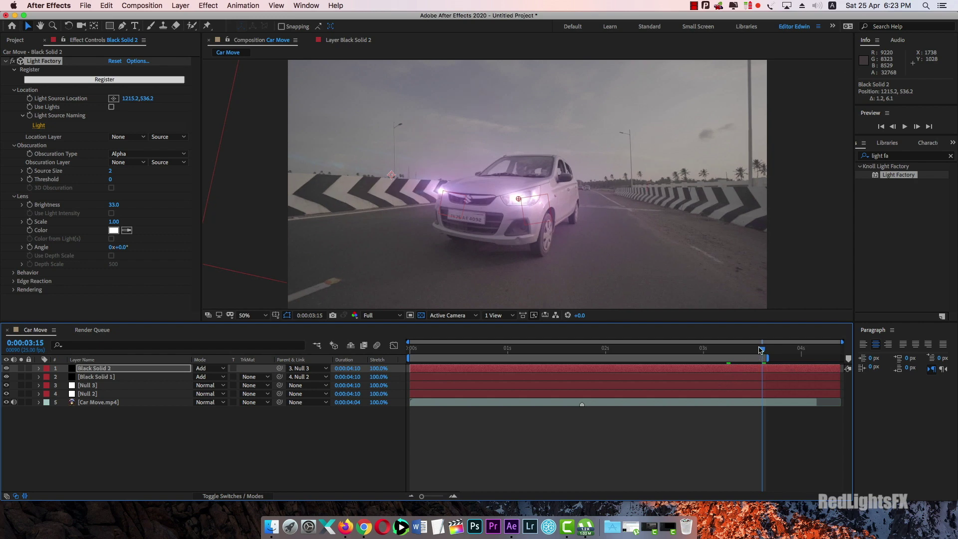
left_click_drag(760, 349, 414, 350)
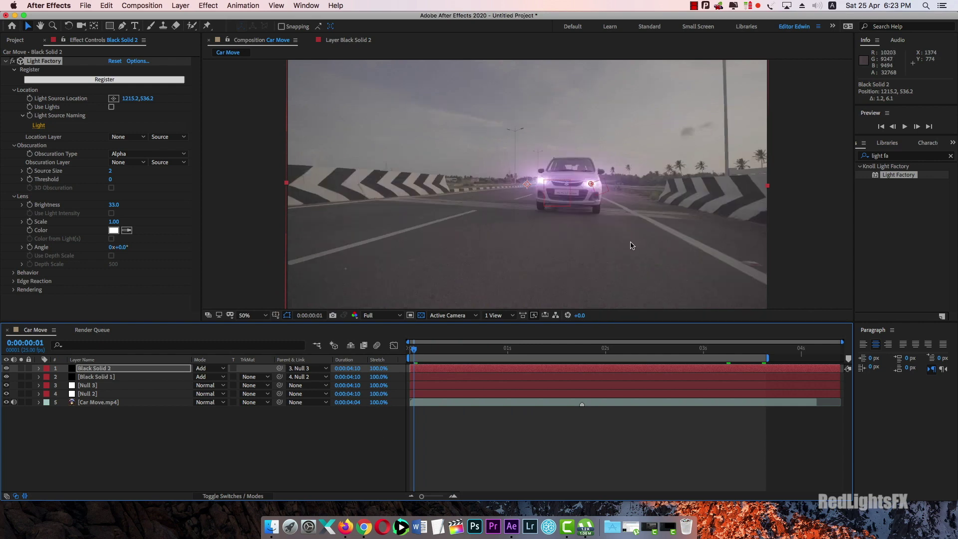
- Apply Curves to Car Move.mp4 and shape an S-curve for contrast
left_click(299, 439)
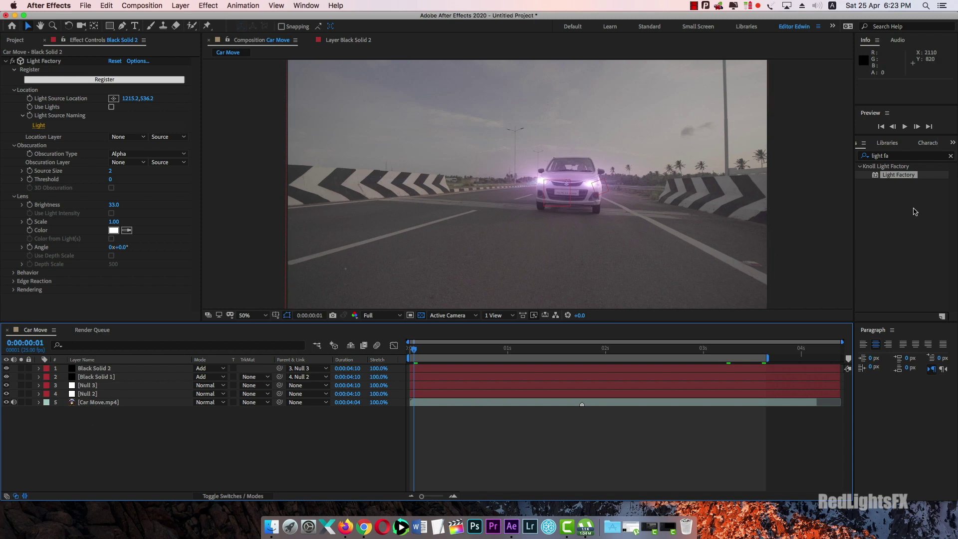
left_click(950, 156)
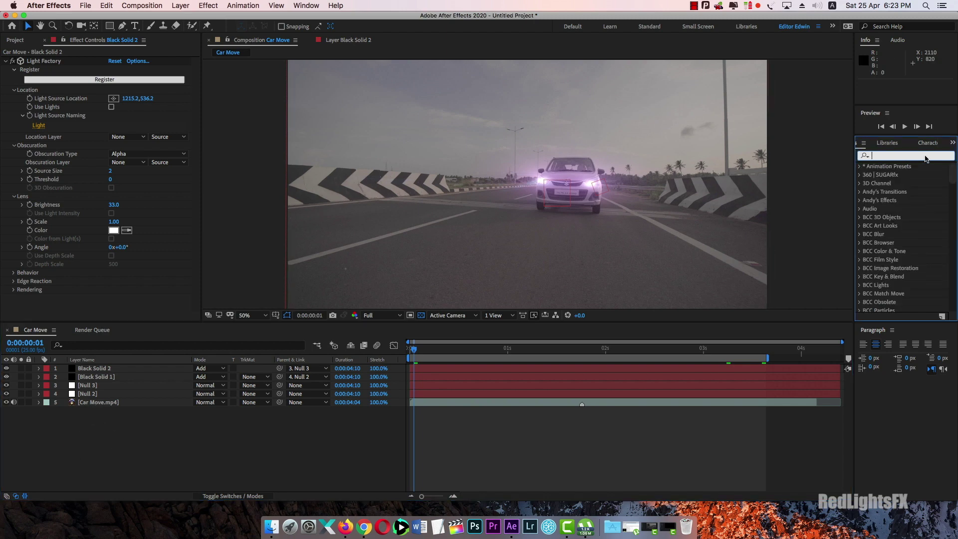
type("cur")
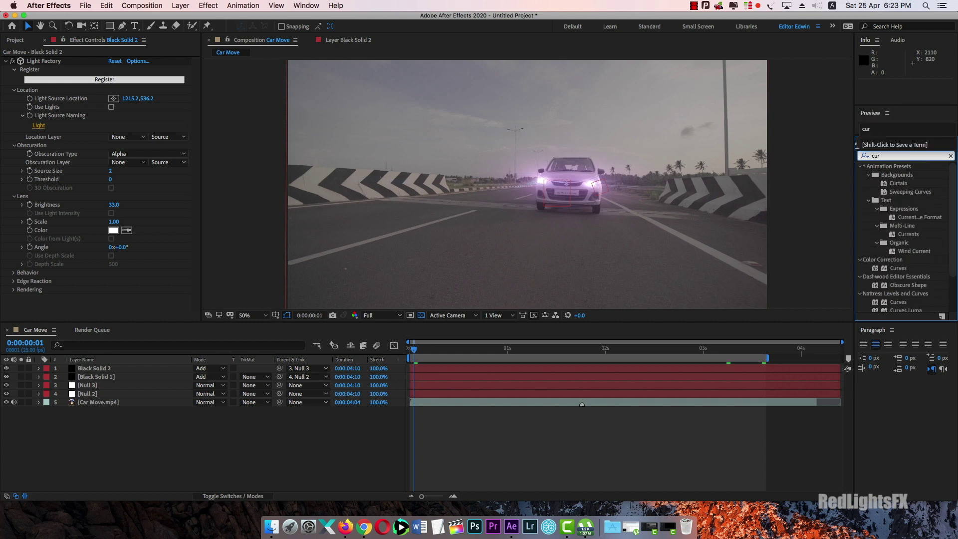
type("ve")
left_click_drag(898, 200, 105, 405)
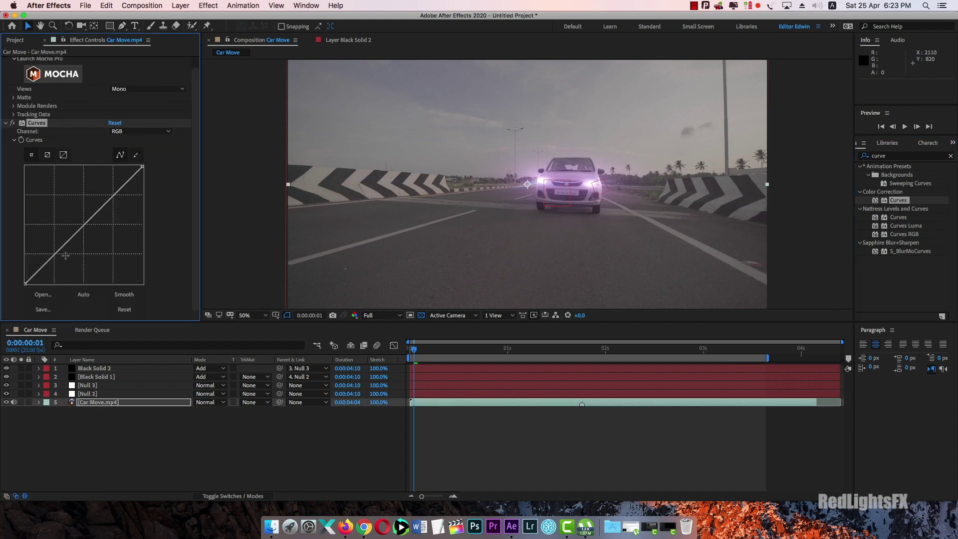
left_click_drag(62, 248, 73, 254)
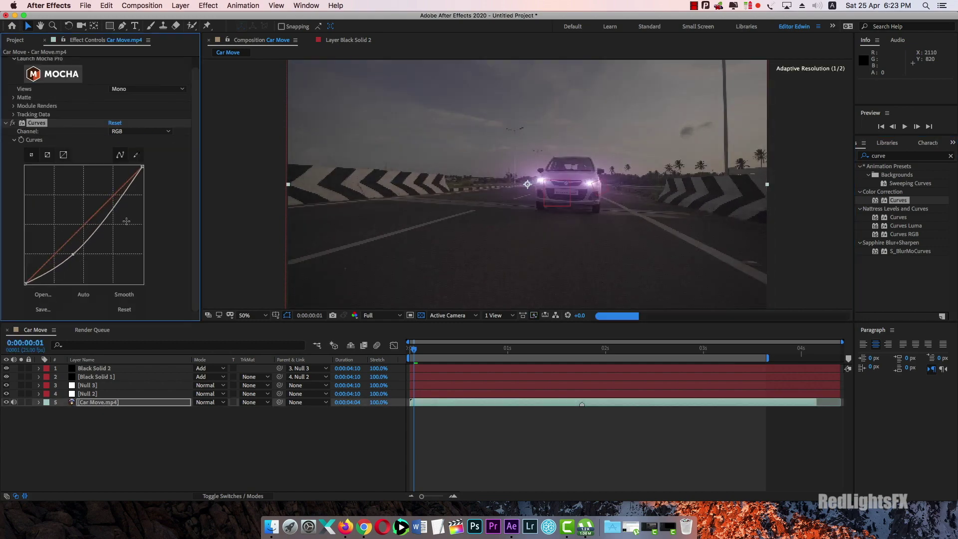
left_click_drag(109, 216, 101, 199)
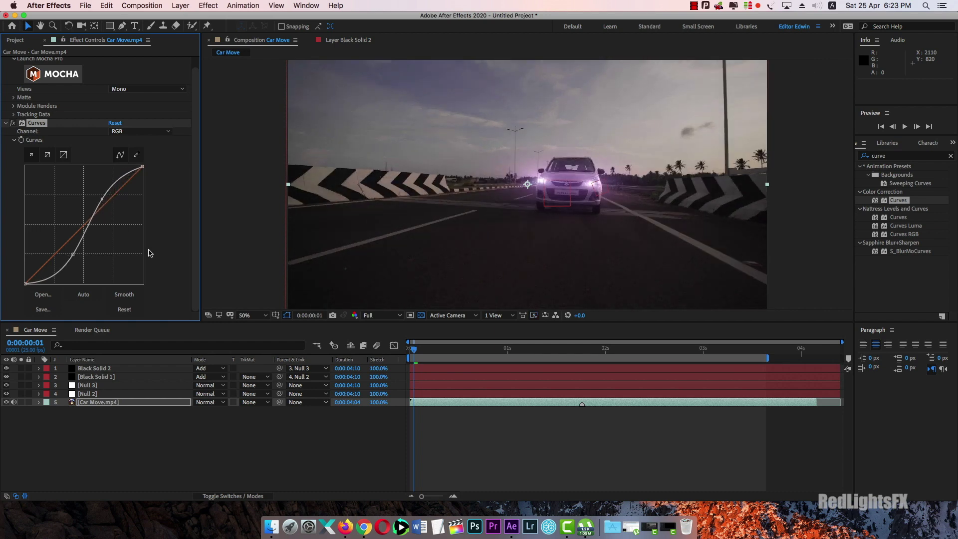
- On the Blue channel, lower the curve's top point and add a bend point
left_click(149, 132)
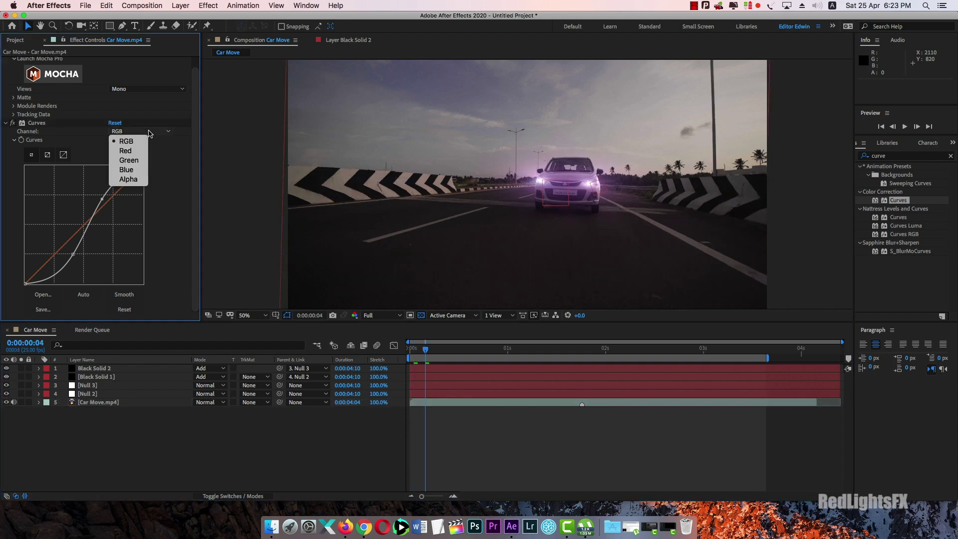
left_click(132, 171)
left_click_drag(141, 171, 141, 173)
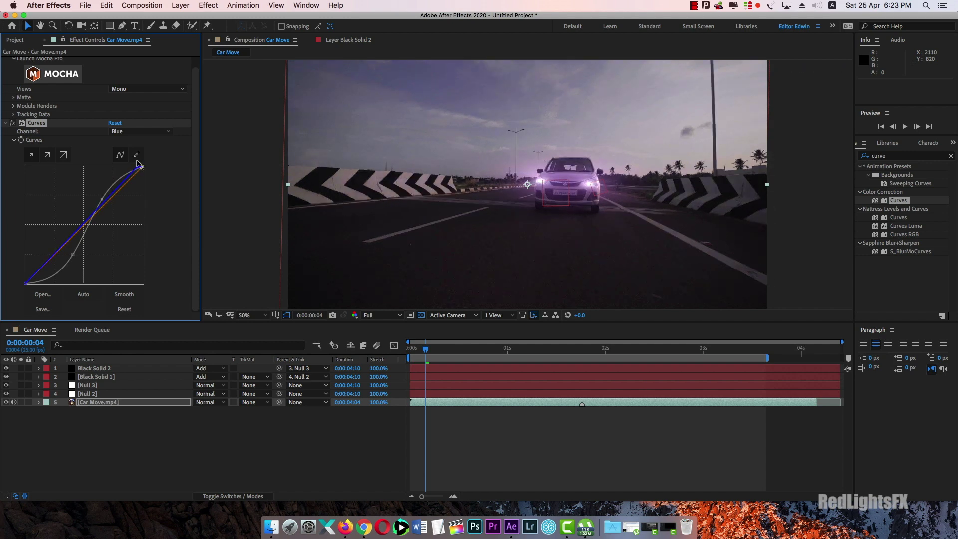
left_click_drag(125, 182, 120, 188)
left_click(234, 454)
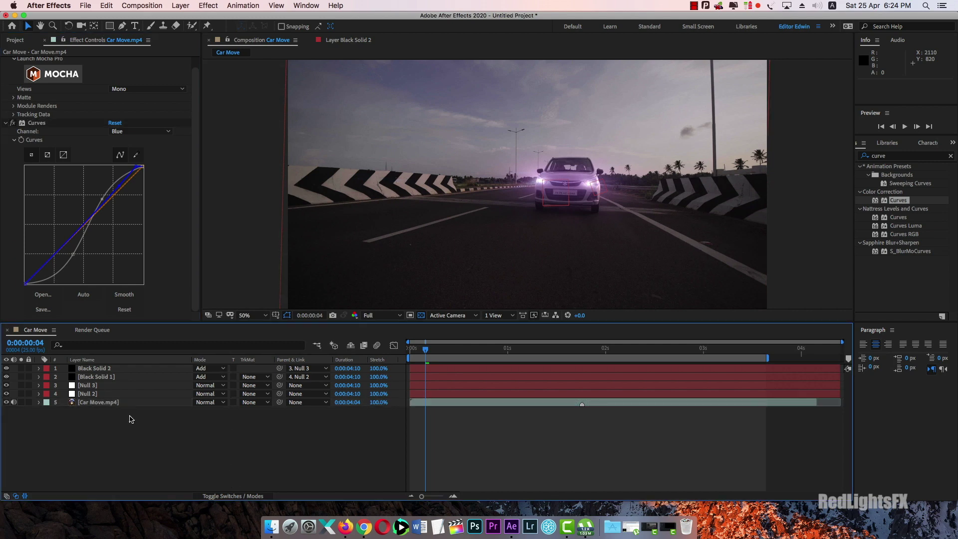
- Duplicate the Car Move.mp4 layer and delete Mocha Pro from the copy
left_click(98, 404)
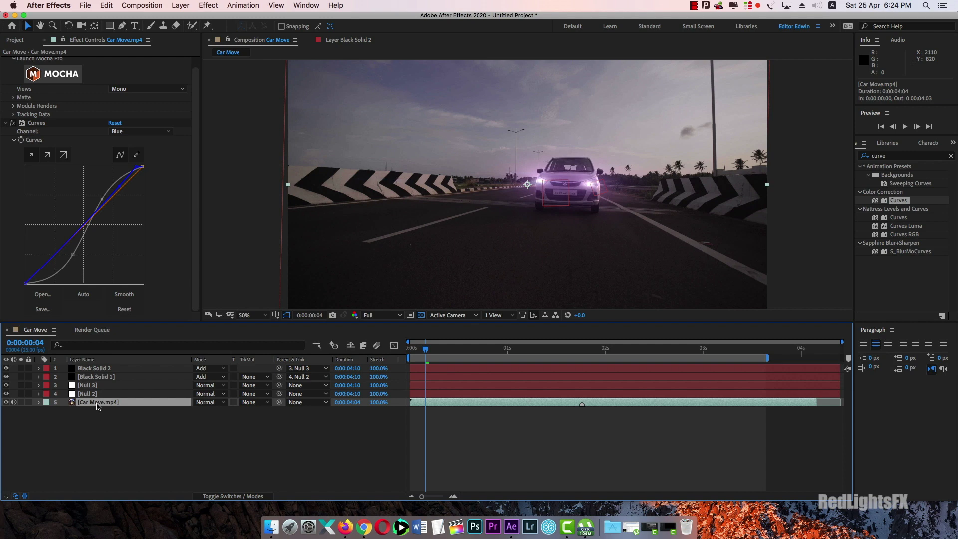
key("super+v")
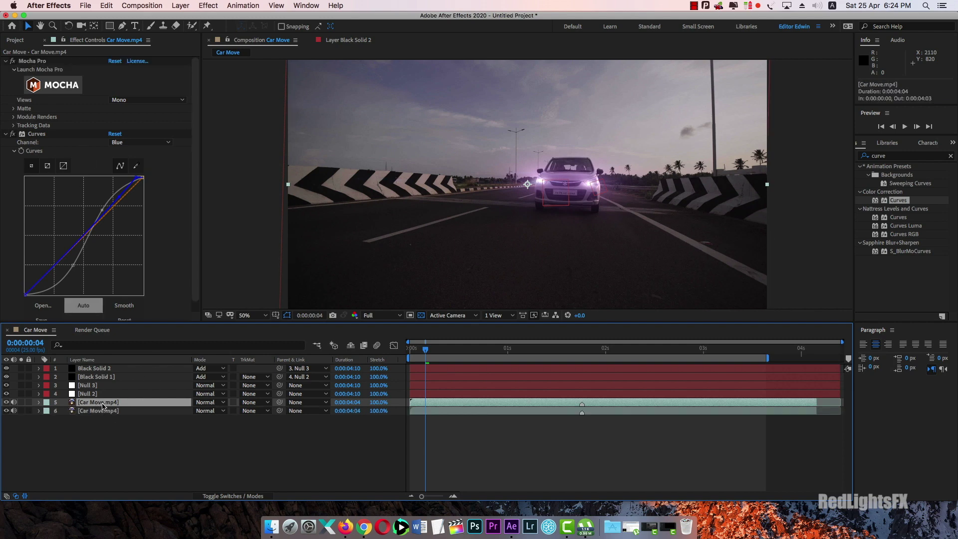
left_click(28, 61)
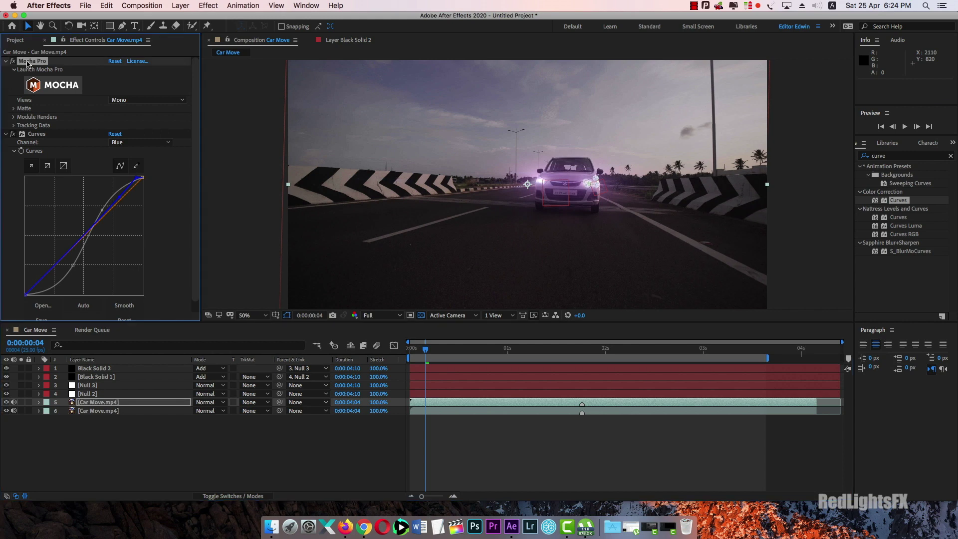
key("Delete")
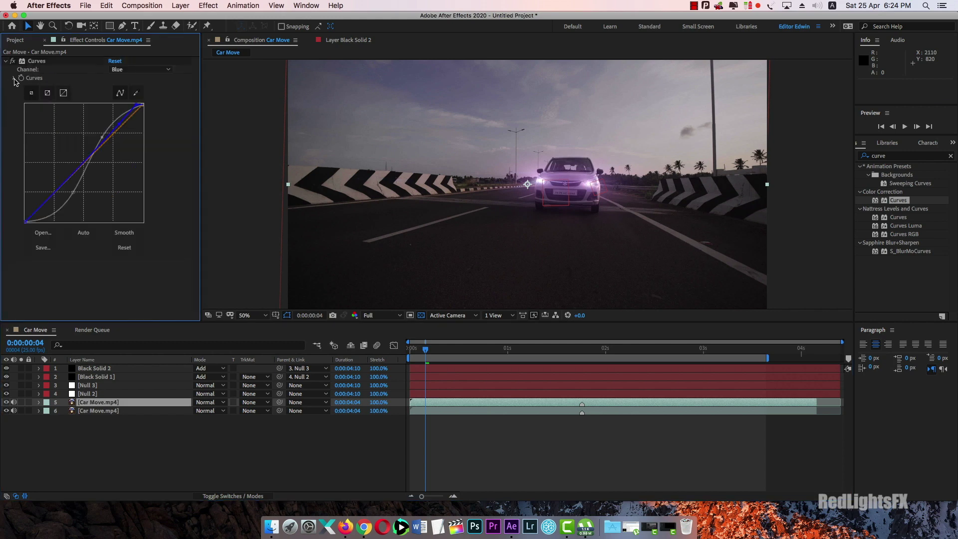
left_click(14, 79)
left_click(94, 402)
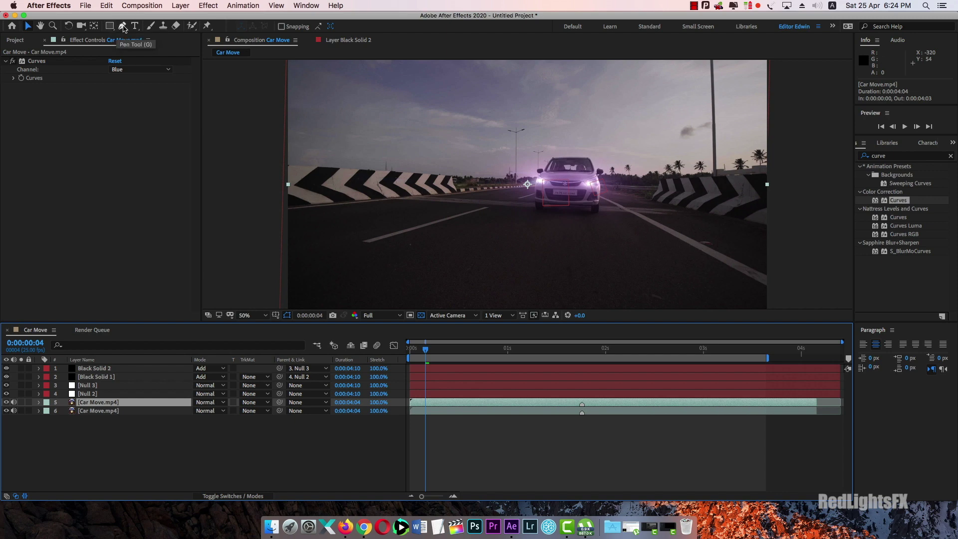
- Draw a closed four-point Pen mask outlining the road trapezoid ahead of the car
key("comma")
key("comma")
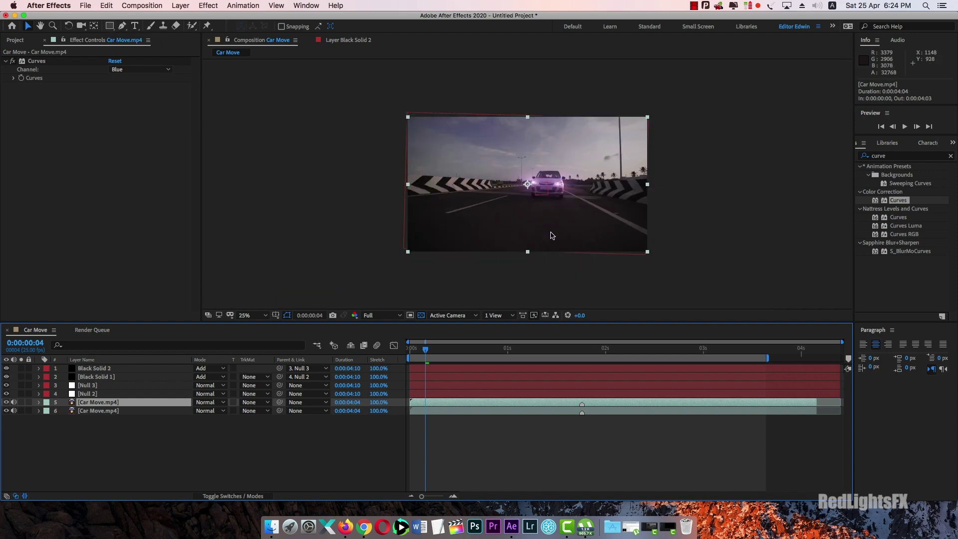
key("period")
left_click_drag(581, 262, 581, 199)
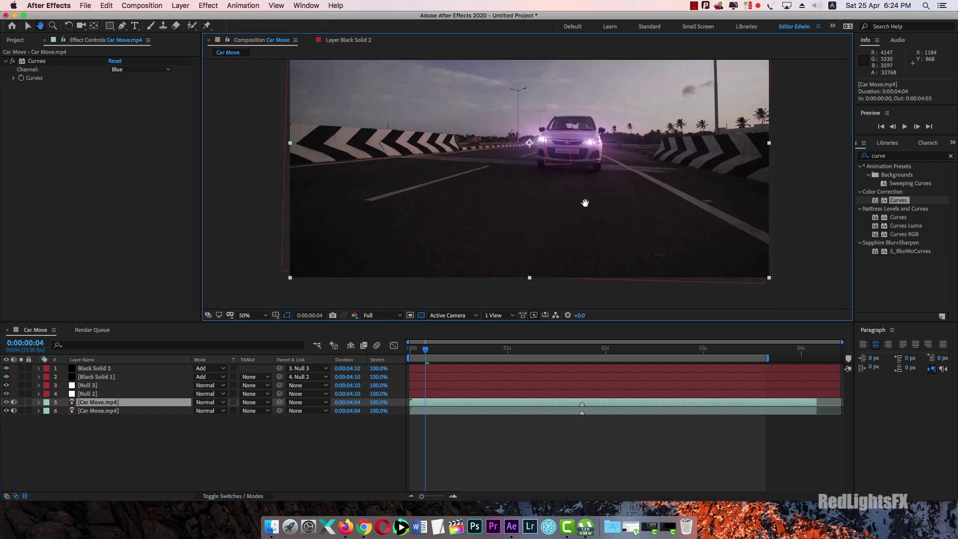
left_click(122, 26)
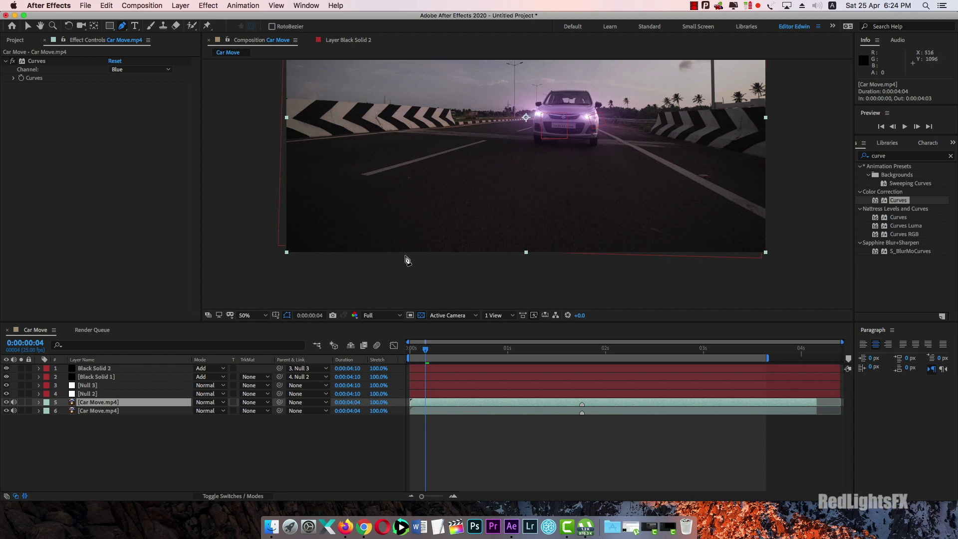
left_click(407, 258)
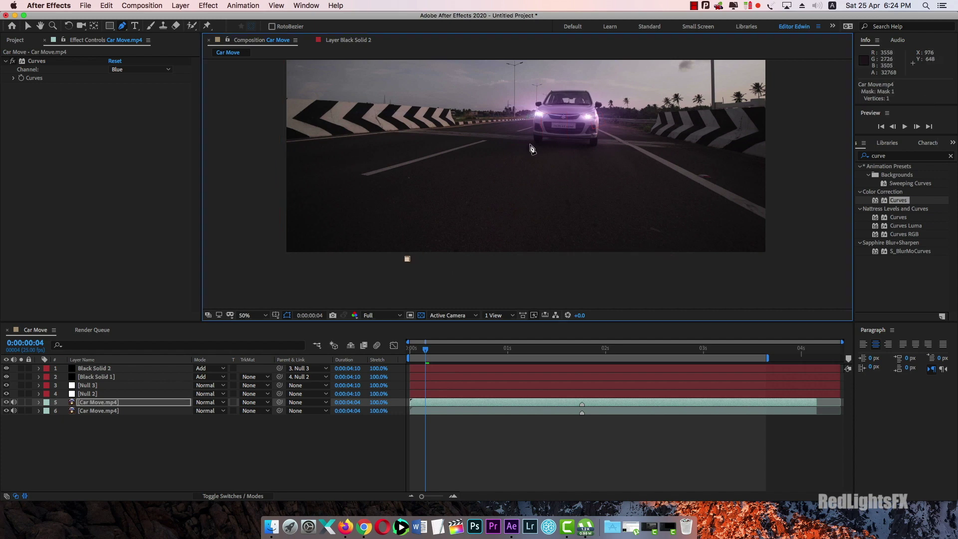
left_click(528, 142)
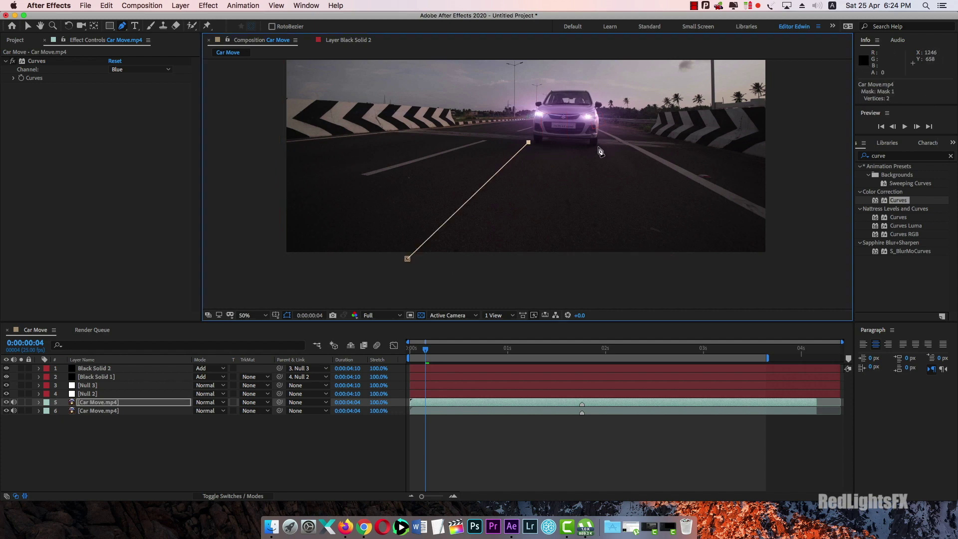
left_click(599, 146)
left_click(711, 260)
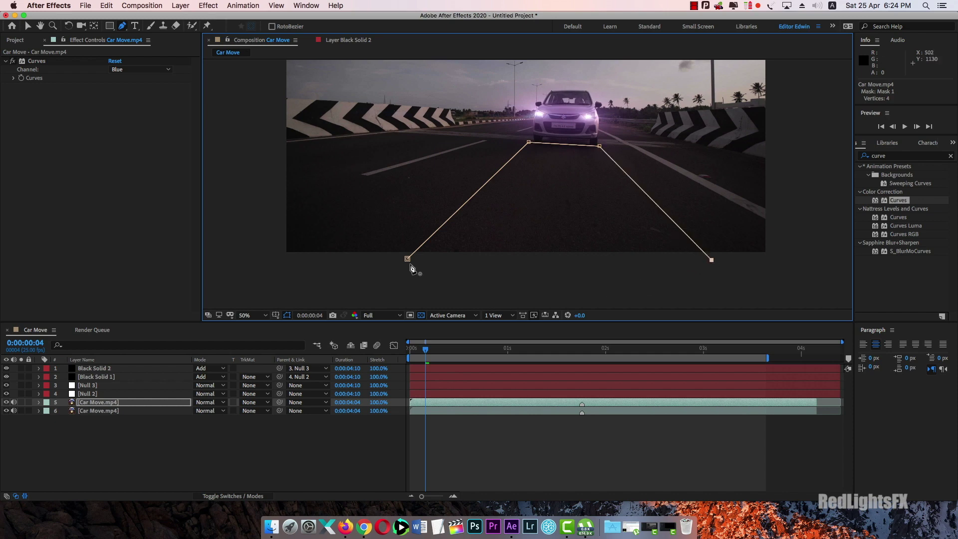
left_click(407, 258)
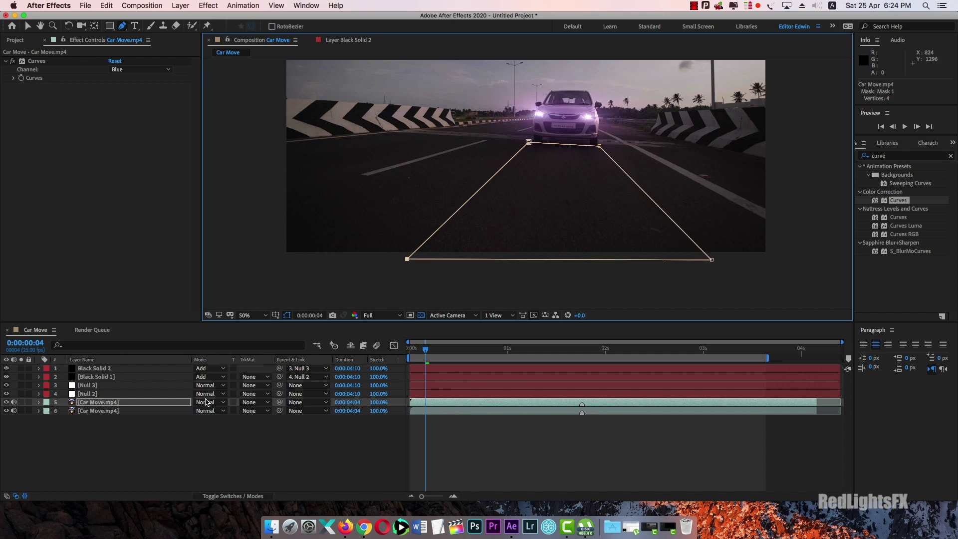
left_click(92, 404)
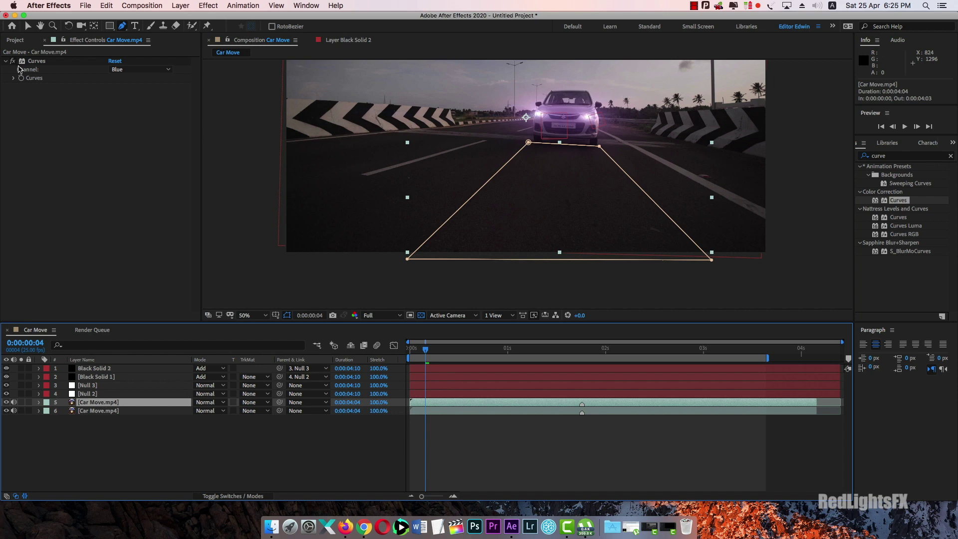
- Reshape the top copy's Curves on the RGB channel to brighten the masked road
left_click(14, 79)
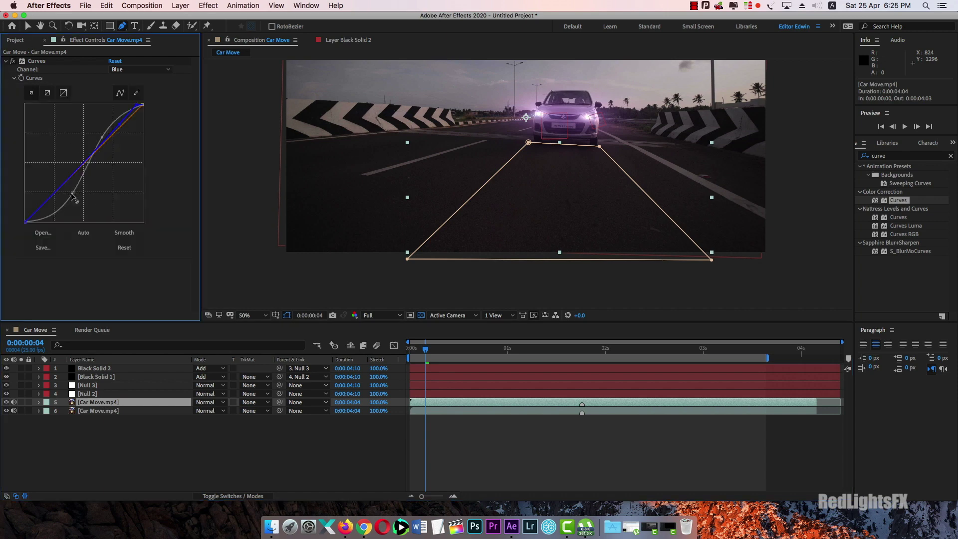
left_click_drag(70, 192, 65, 187)
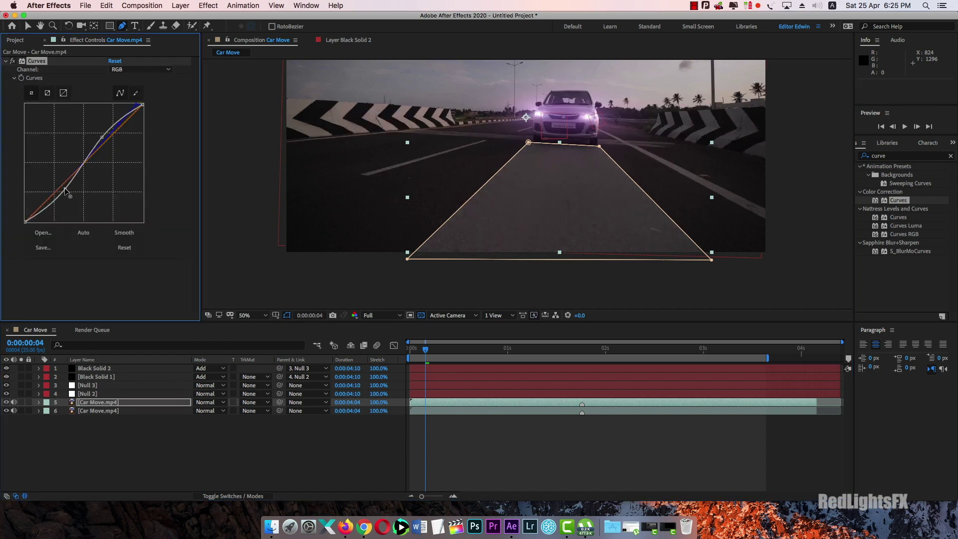
mouse_move(102, 137)
left_mouse_down()
mouse_move(113, 144)
mouse_move(101, 136)
left_mouse_up()
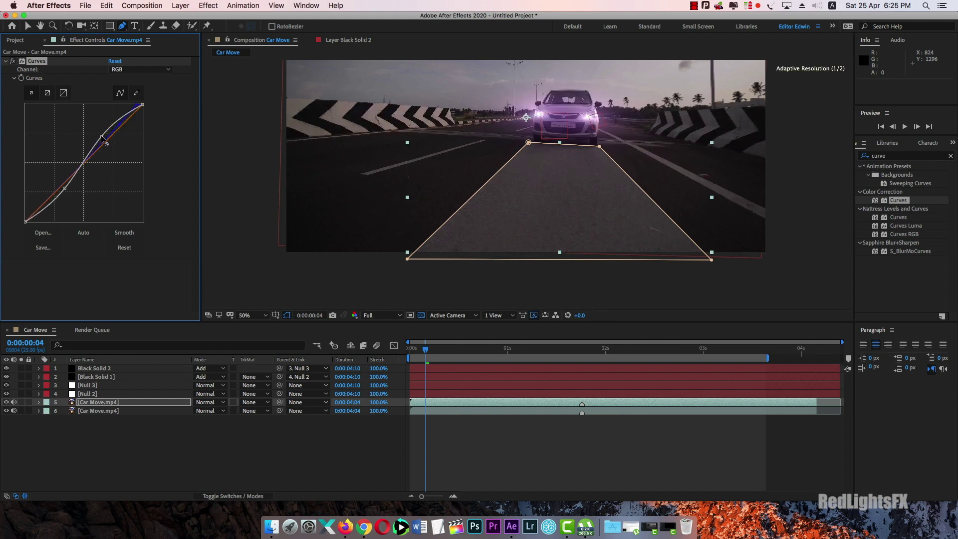
left_click(98, 402)
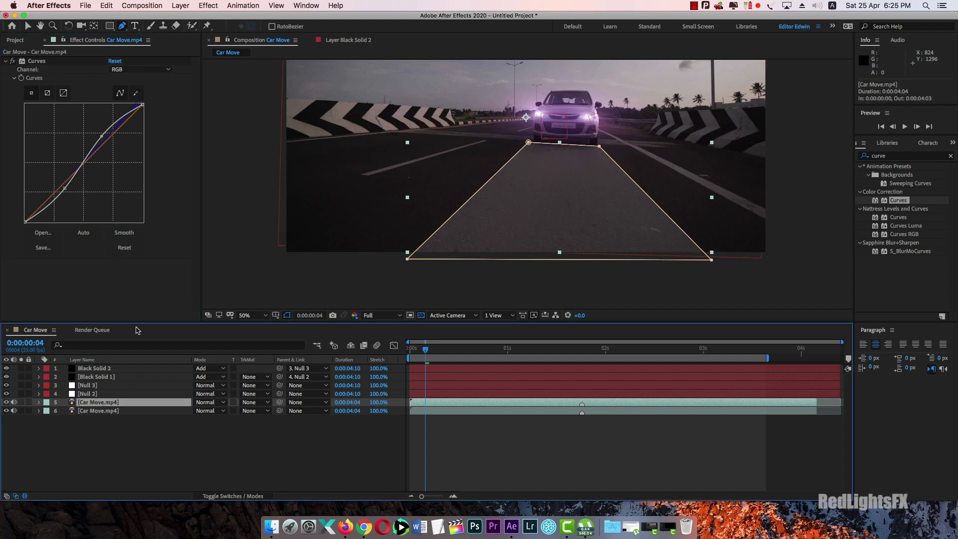
- Expand Mask 1 on the top Car Move.mp4 copy and raise Mask Feather to 226 pixels
left_click(39, 402)
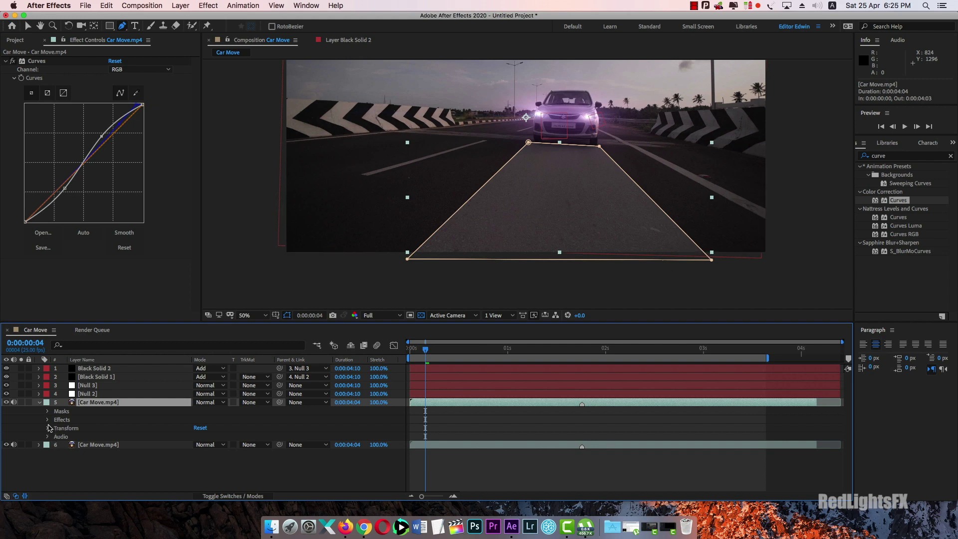
left_click(48, 419)
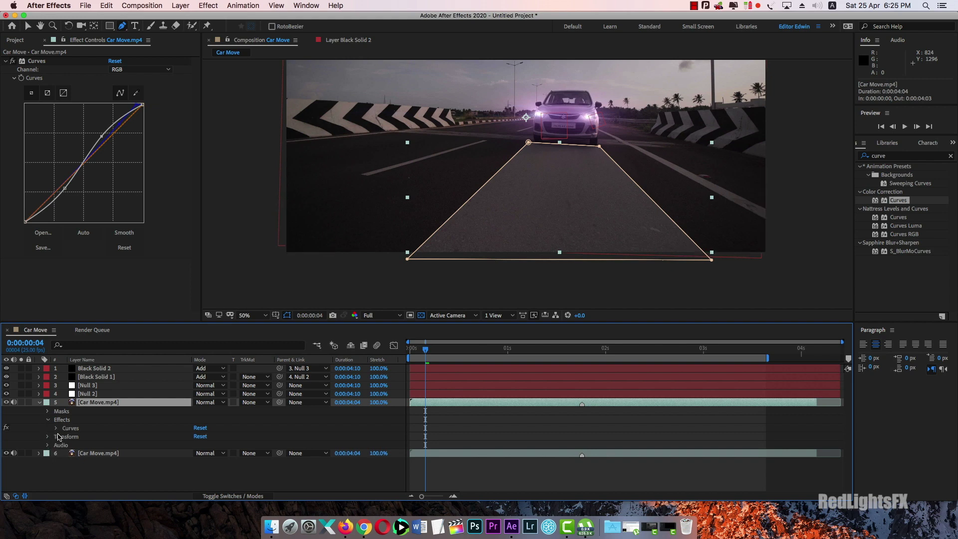
left_click(49, 420)
left_click(48, 411)
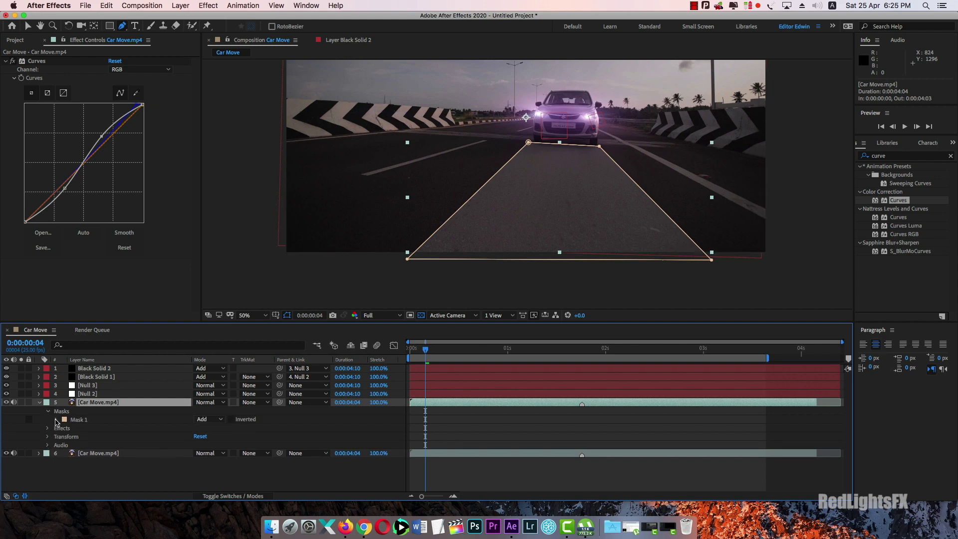
left_click(57, 420)
left_click(220, 436)
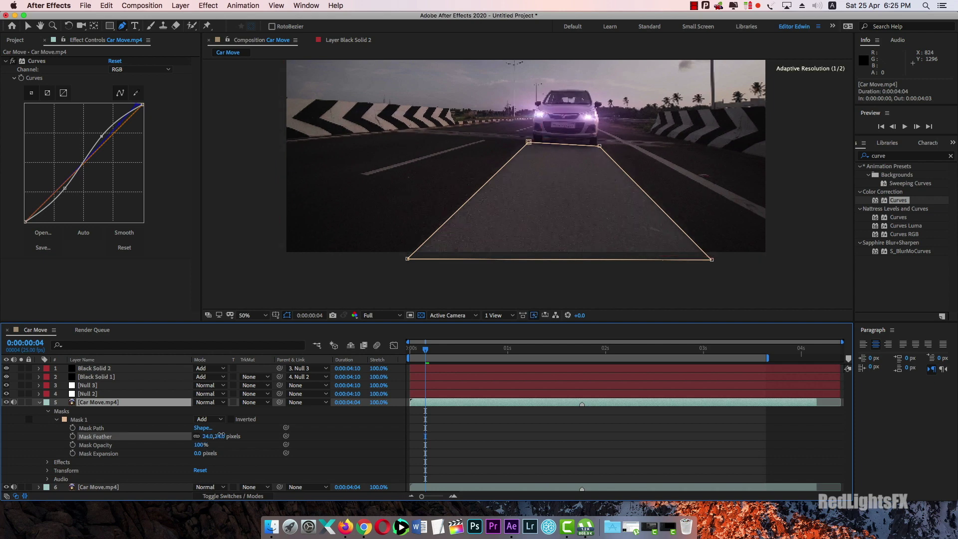
left_click_drag(220, 436, 293, 419)
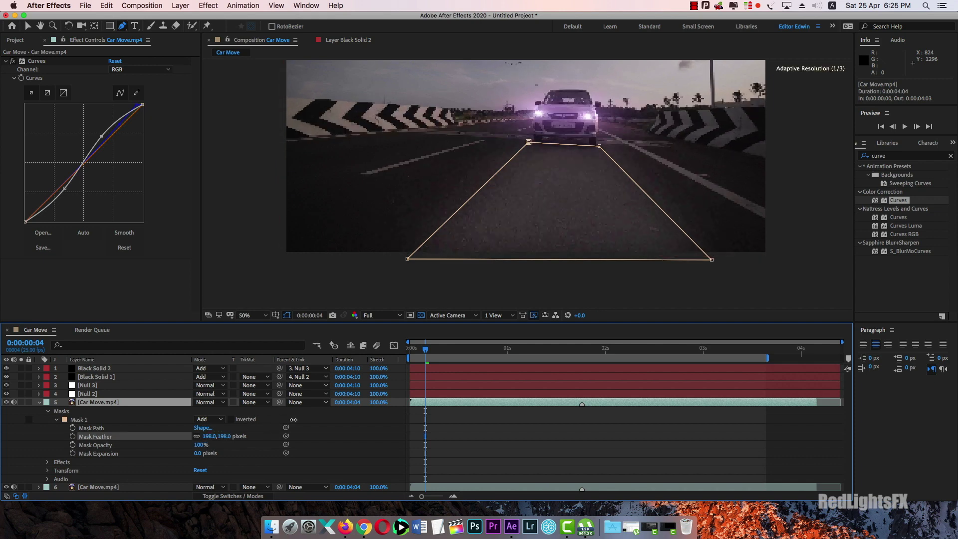
left_click_drag(297, 419, 285, 433)
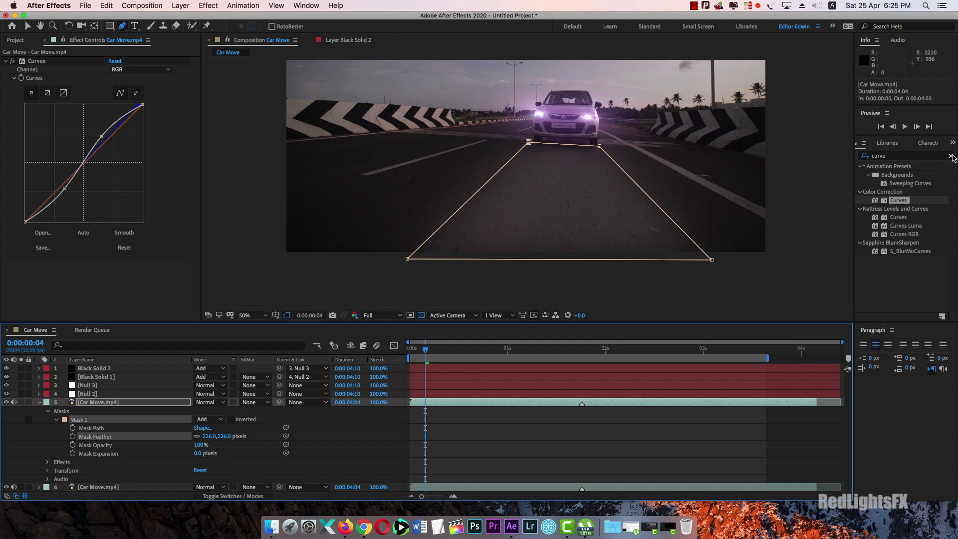
- Apply Lumetri Color to the top Car Move.mp4 copy
left_click(951, 156)
type("lume")
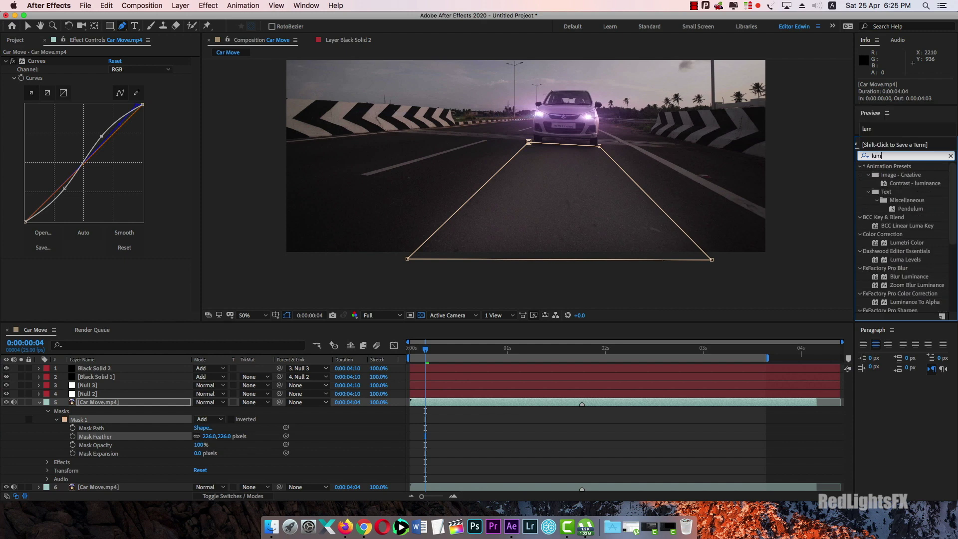
left_click_drag(927, 175, 845, 193)
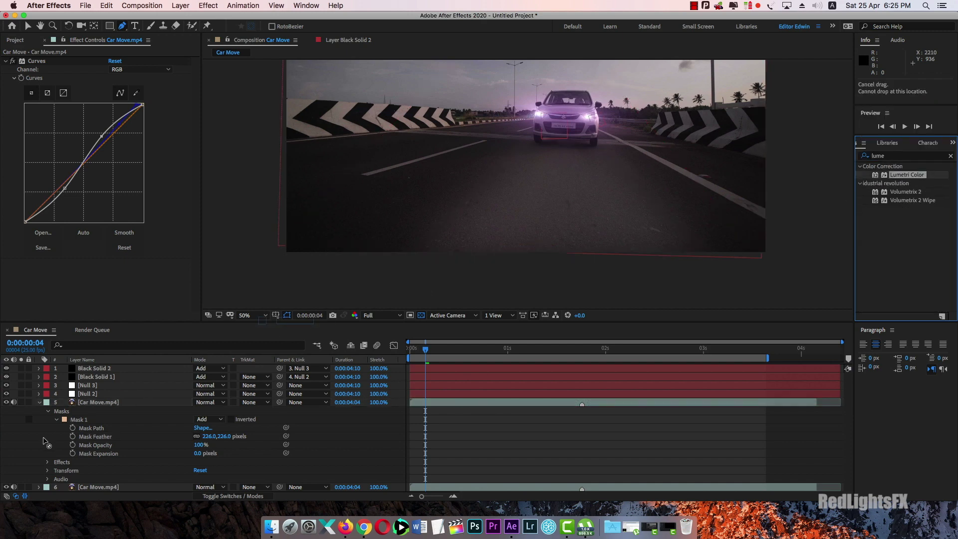
left_click_drag(845, 193, 44, 406)
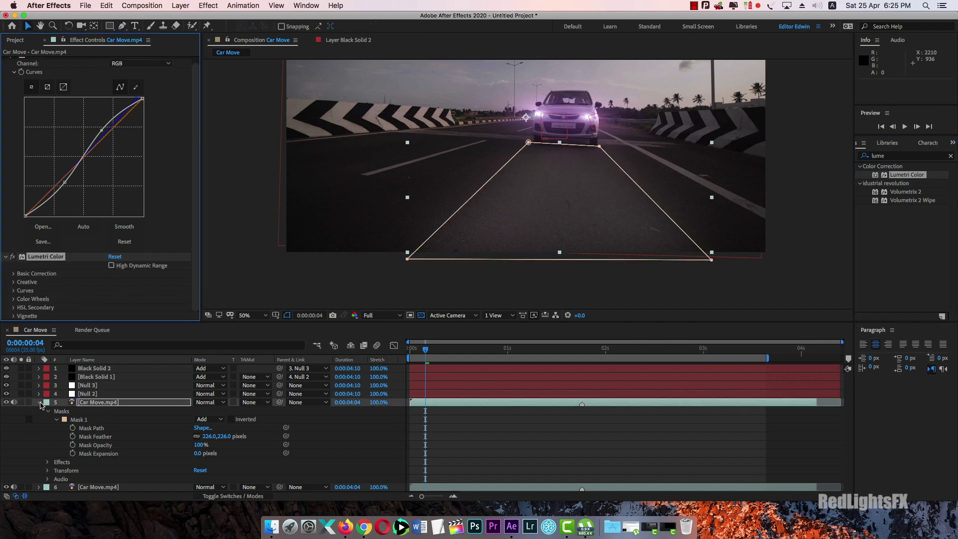
left_click(50, 413)
left_click(94, 405)
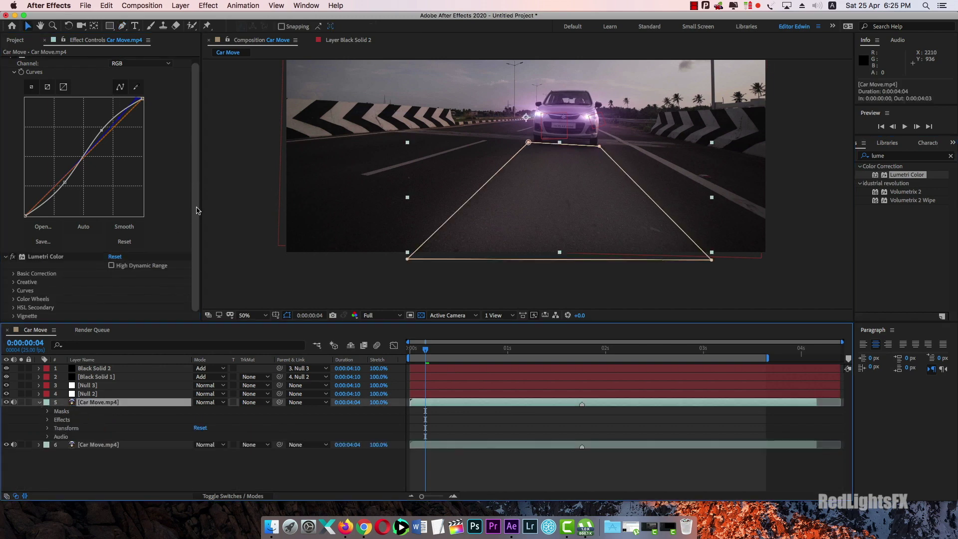
- In Basic Correction, set Temperature -54, Tint 41, Exposure 0.6 and Whites -31
left_click(13, 273)
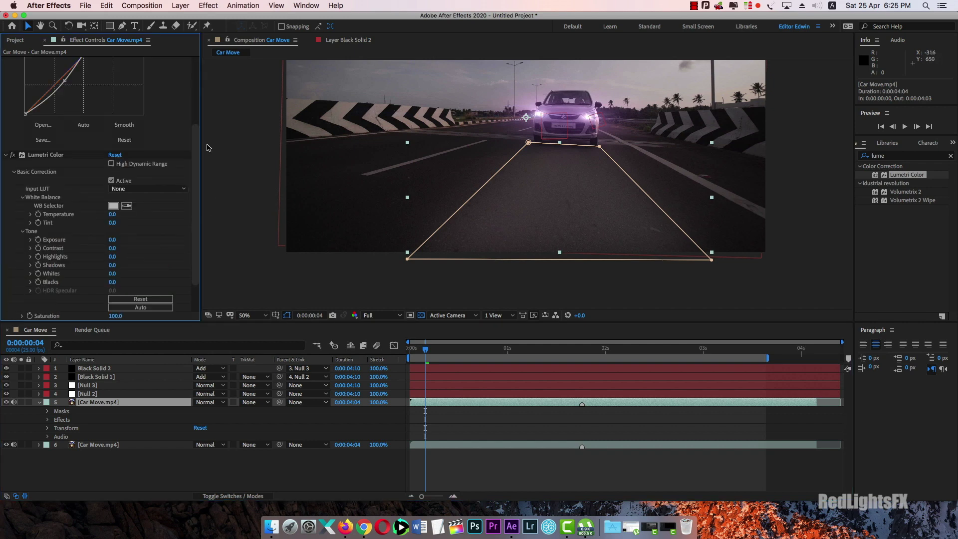
scroll(196, 190, "down", 5)
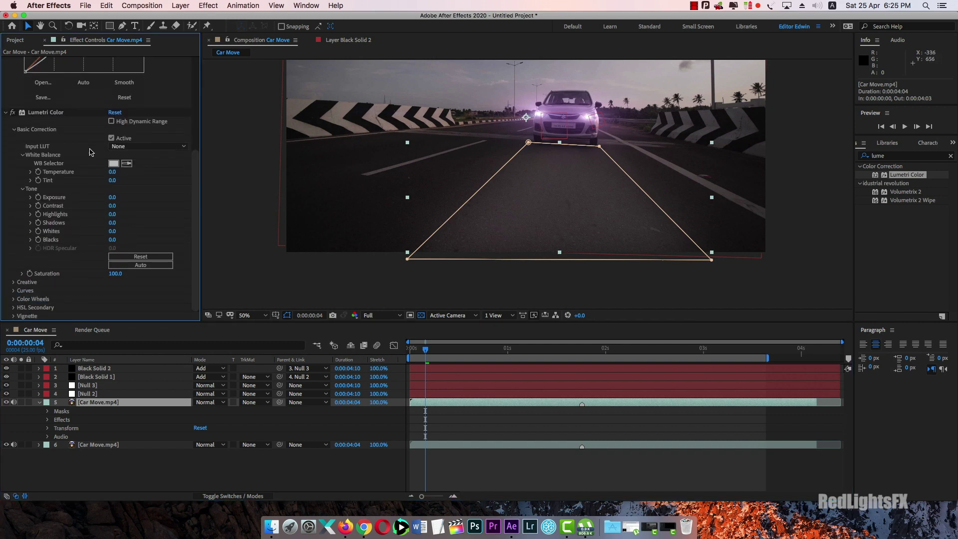
mouse_move(112, 171)
left_mouse_down()
mouse_move(63, 173)
mouse_move(97, 174)
left_mouse_up()
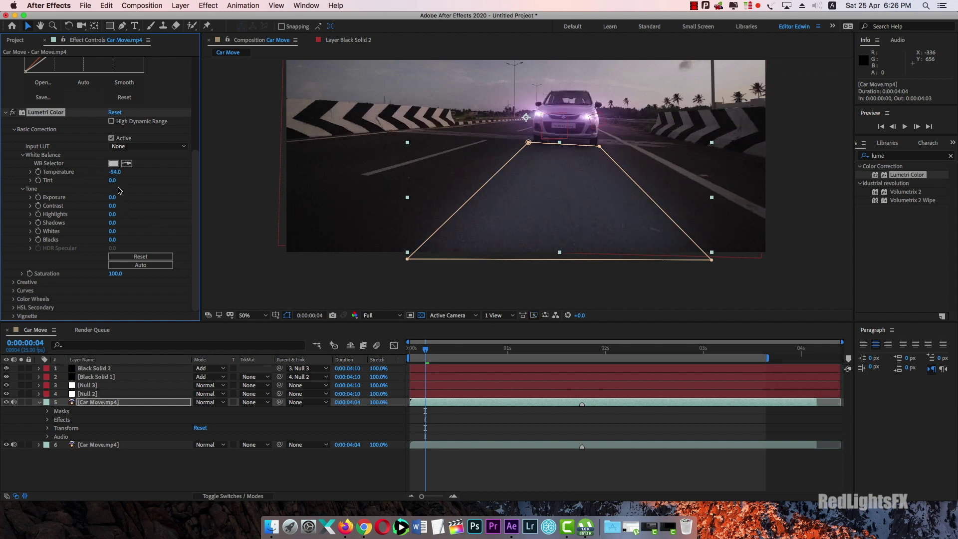
left_click_drag(132, 178, 132, 179)
mouse_move(114, 197)
left_mouse_down()
mouse_move(125, 208)
mouse_move(97, 215)
mouse_move(108, 216)
left_mouse_up()
mouse_move(113, 231)
left_mouse_down()
mouse_move(94, 230)
mouse_move(102, 233)
left_mouse_up()
- Preview the grade across the clip, return to frame 0, and reveal Car Move.mp4's Mask 1
left_click(291, 466)
key("comma")
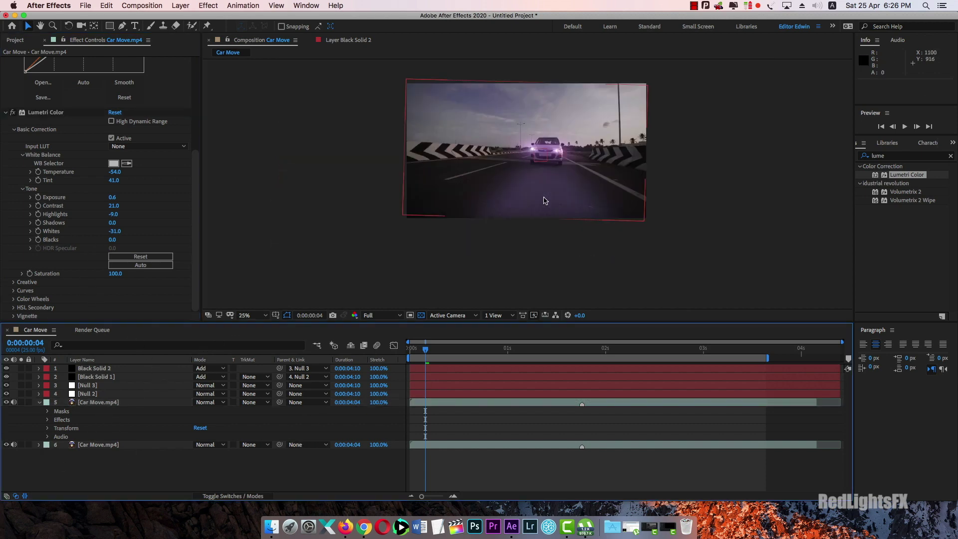
key("period")
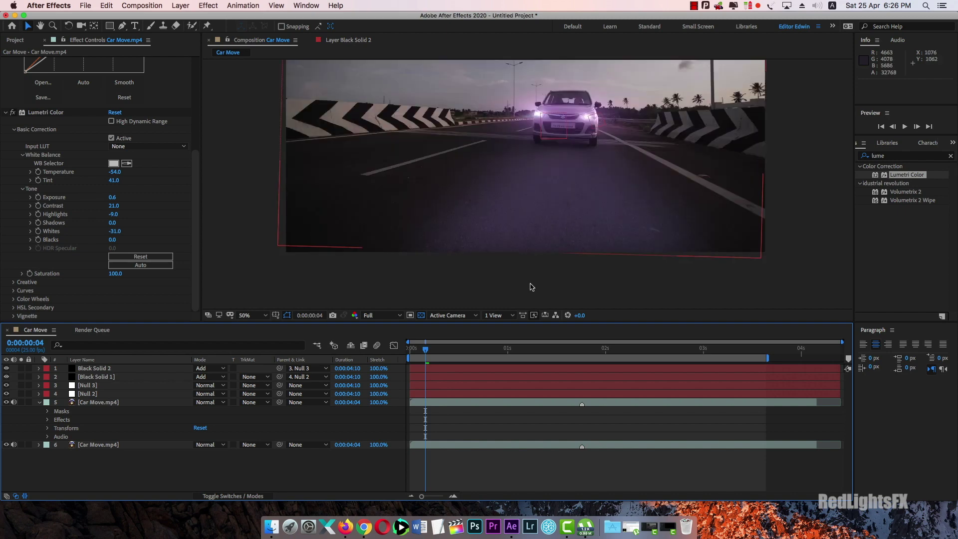
left_click_drag(426, 351, 551, 355)
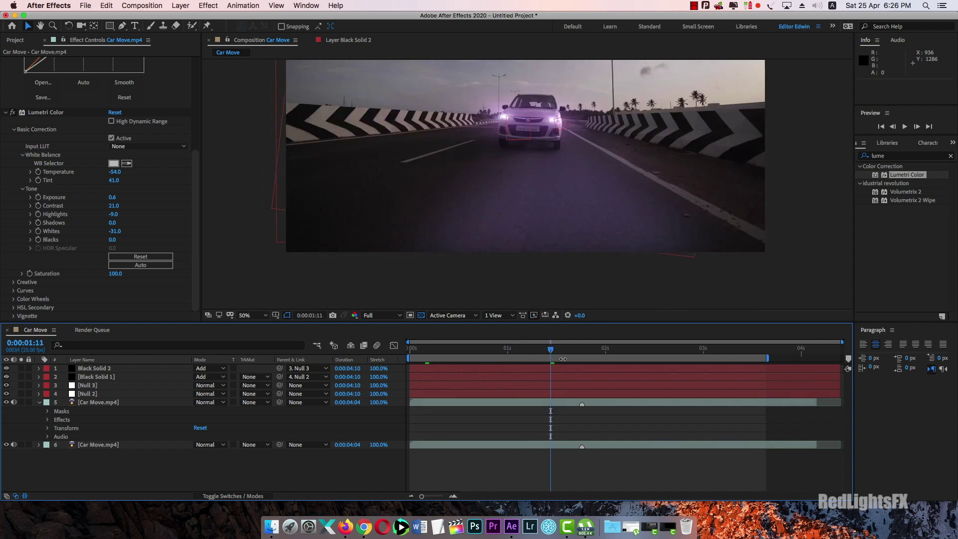
left_click_drag(562, 359, 394, 359)
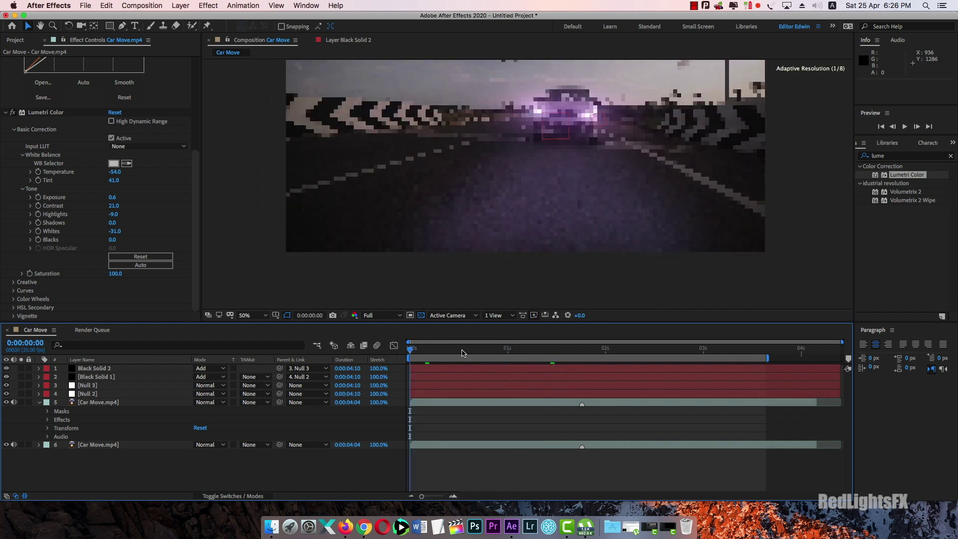
left_click(83, 402)
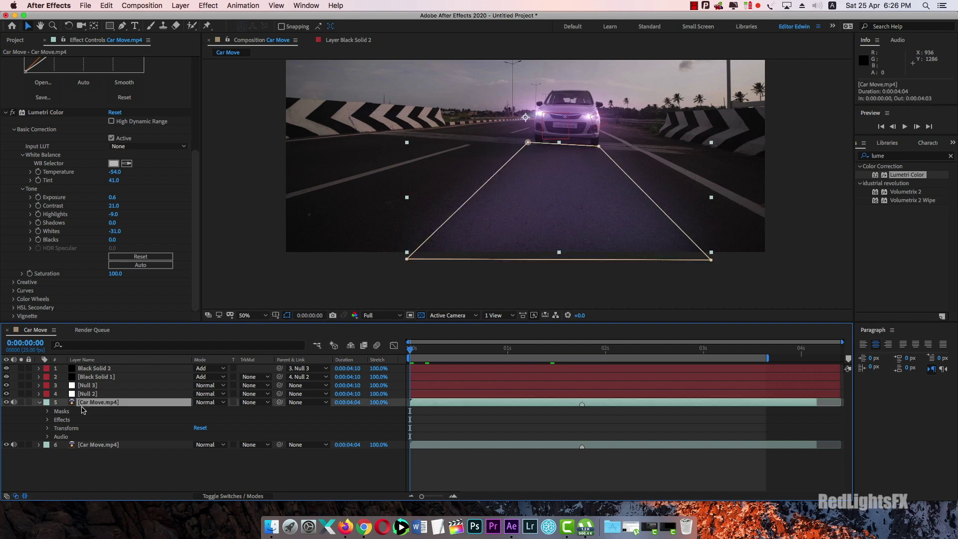
left_click(48, 412)
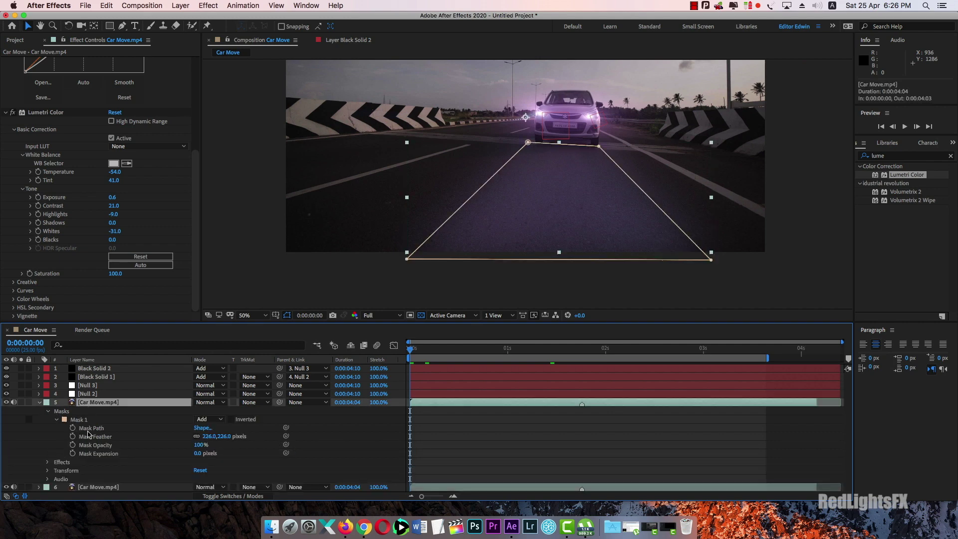
- Start keyframing Mask 1's path and shift the road mask left at frames 14 and 23
left_click(73, 428)
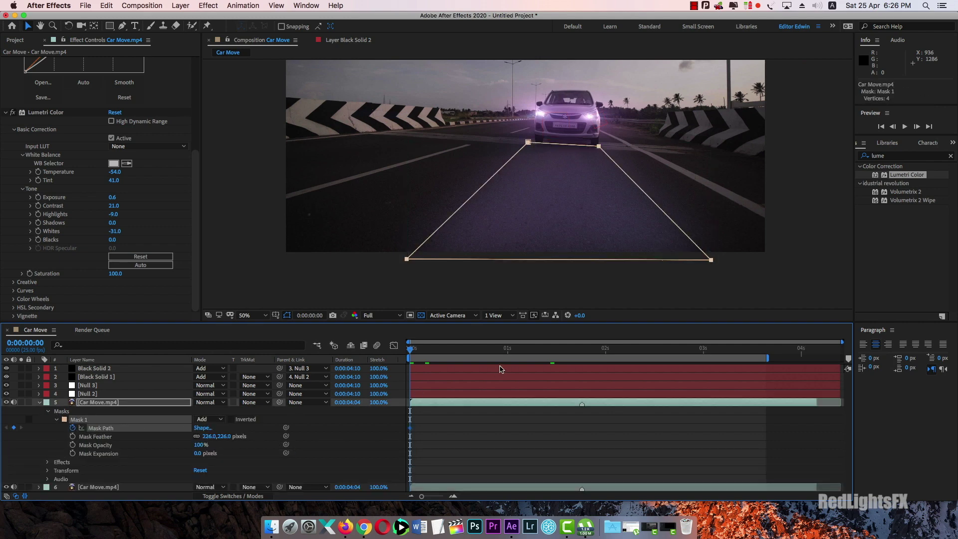
left_click_drag(412, 352, 466, 353)
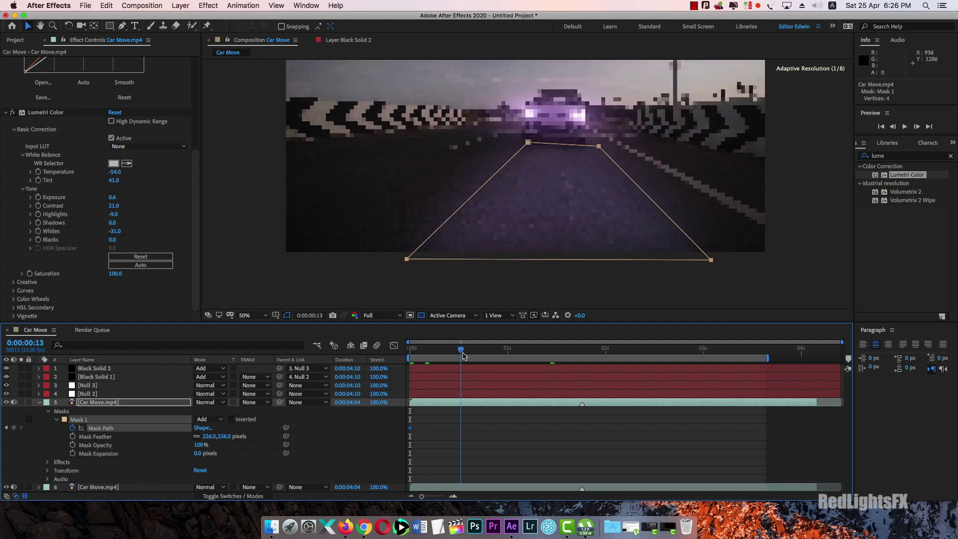
left_click_drag(527, 142, 514, 144)
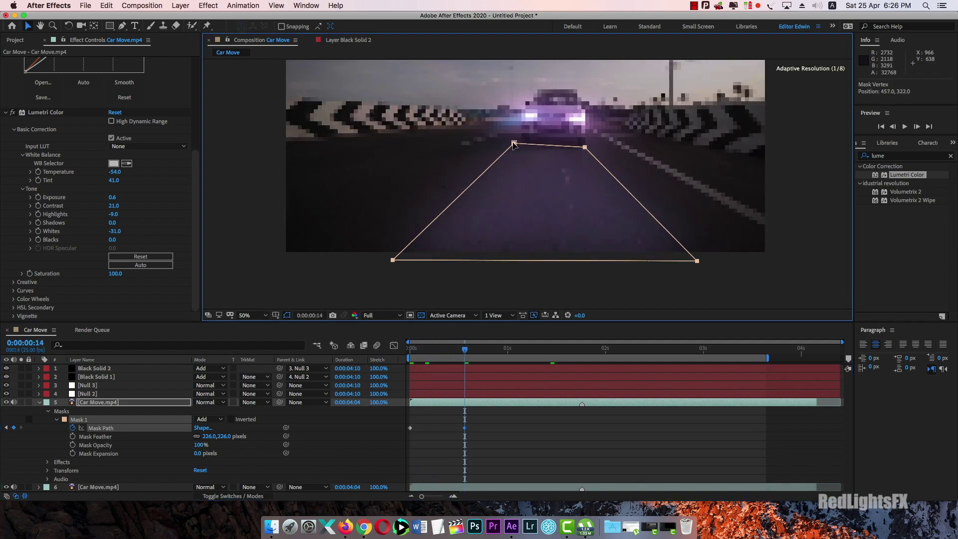
left_click_drag(466, 351, 499, 351)
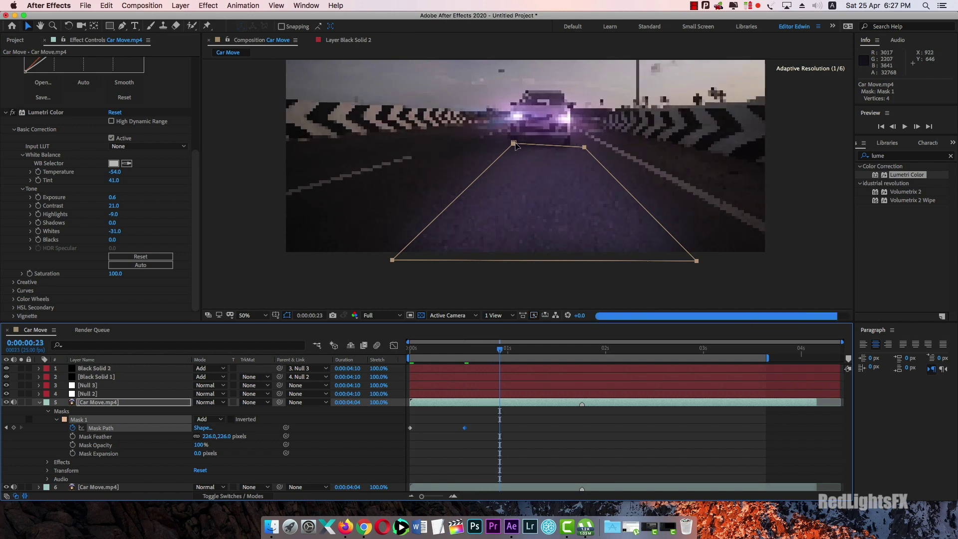
left_click_drag(513, 144, 503, 146)
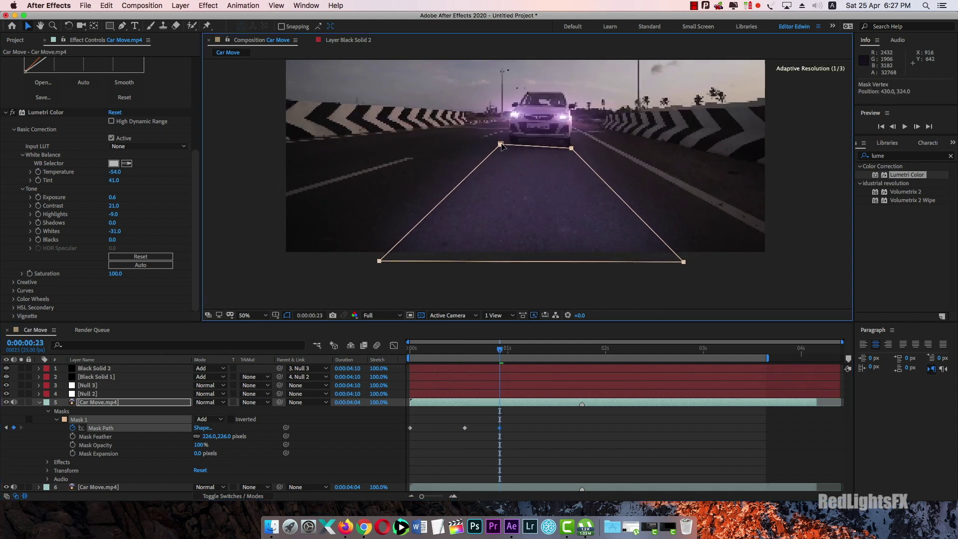
- Realign the road mask with the road at 1:14, a later frame, and 2:13
left_click(506, 351)
left_click_drag(506, 351, 563, 361)
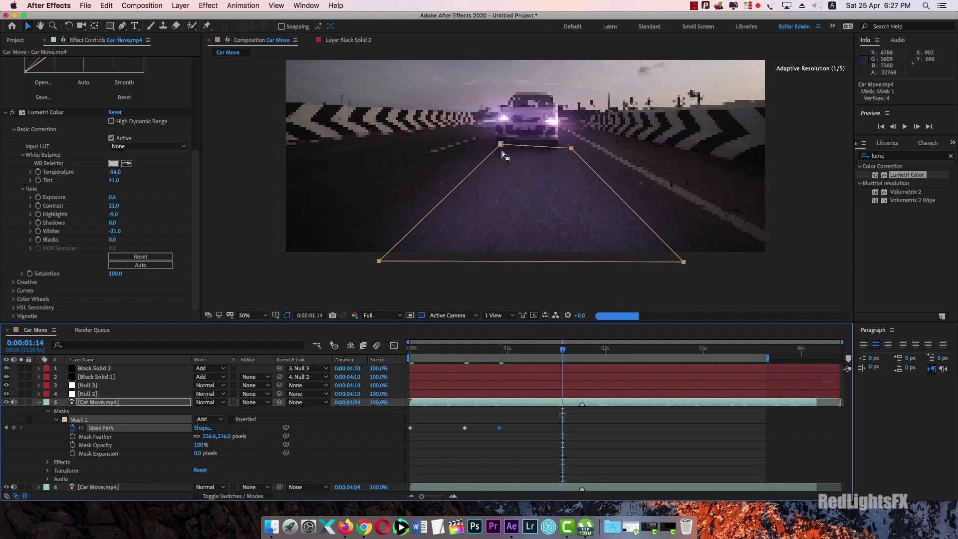
left_click_drag(501, 145, 489, 148)
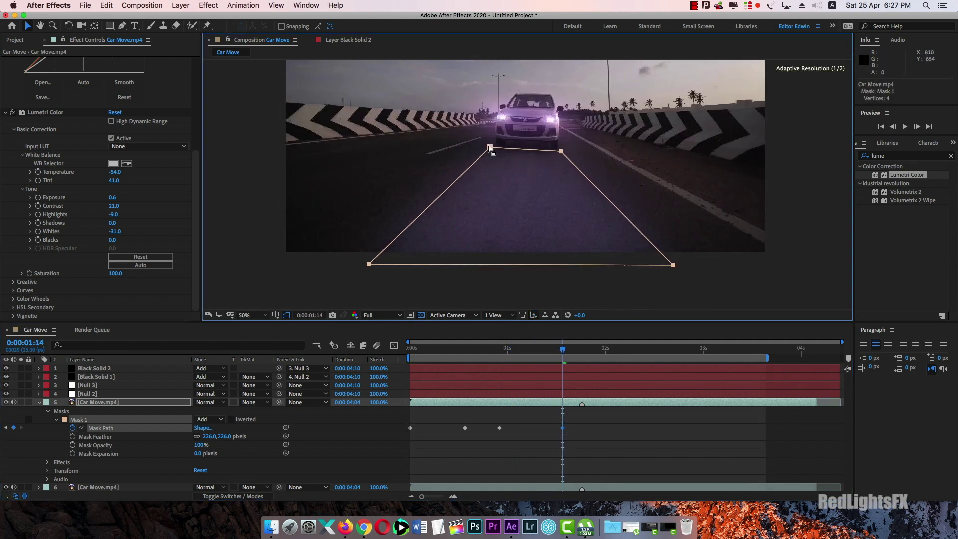
left_click_drag(563, 350, 621, 352)
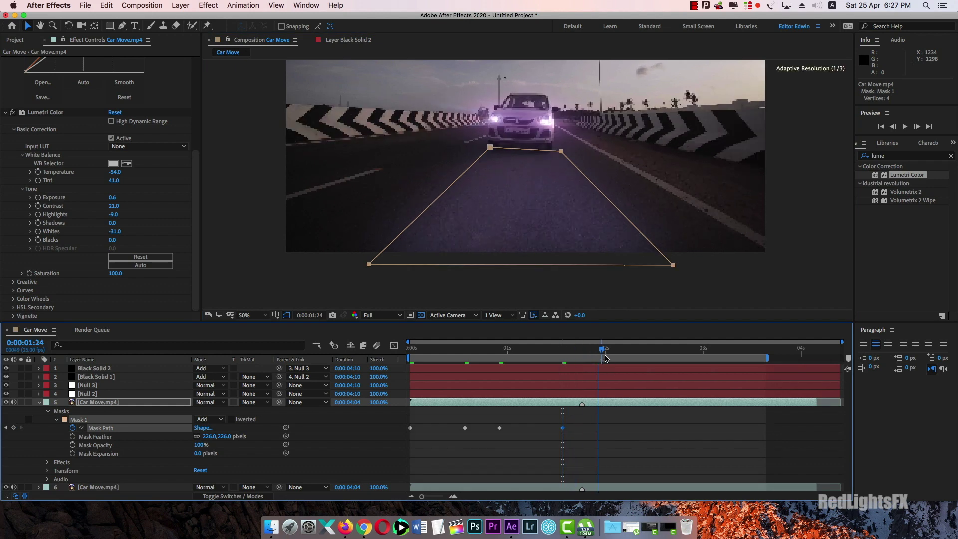
left_click_drag(490, 148, 474, 154)
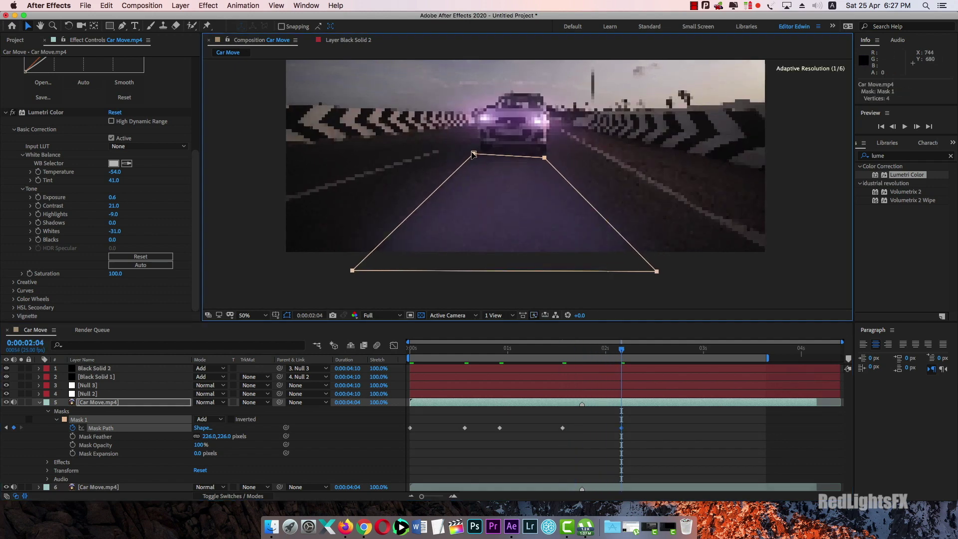
left_click(625, 351)
left_click_drag(627, 353, 656, 352)
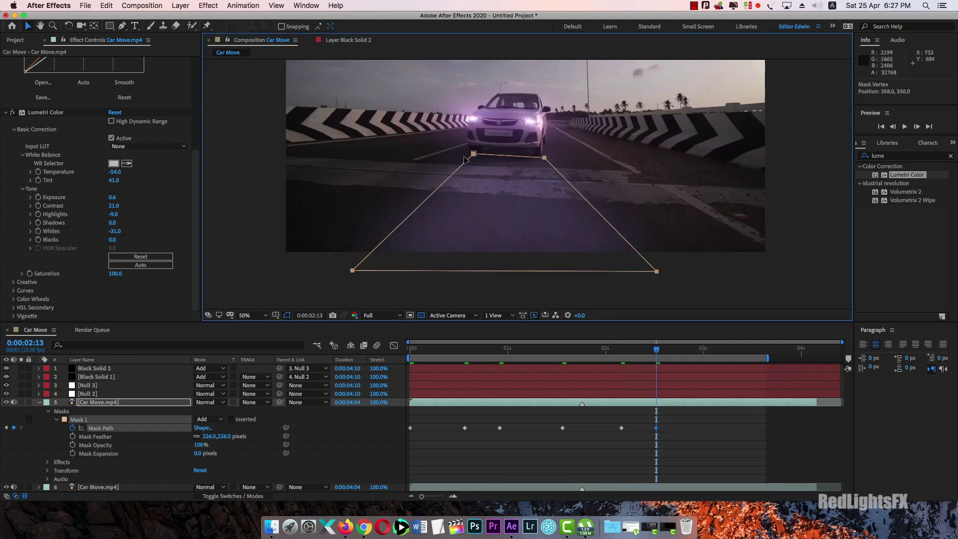
left_click_drag(474, 154, 463, 156)
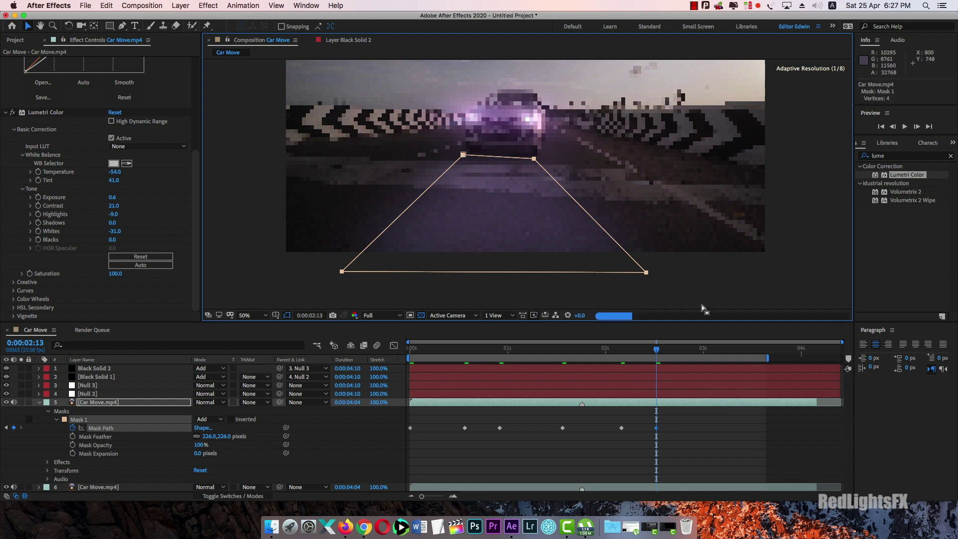
- Move the road mask left and down onto the road at 2:22 and 3:07
left_click_drag(657, 349, 691, 350)
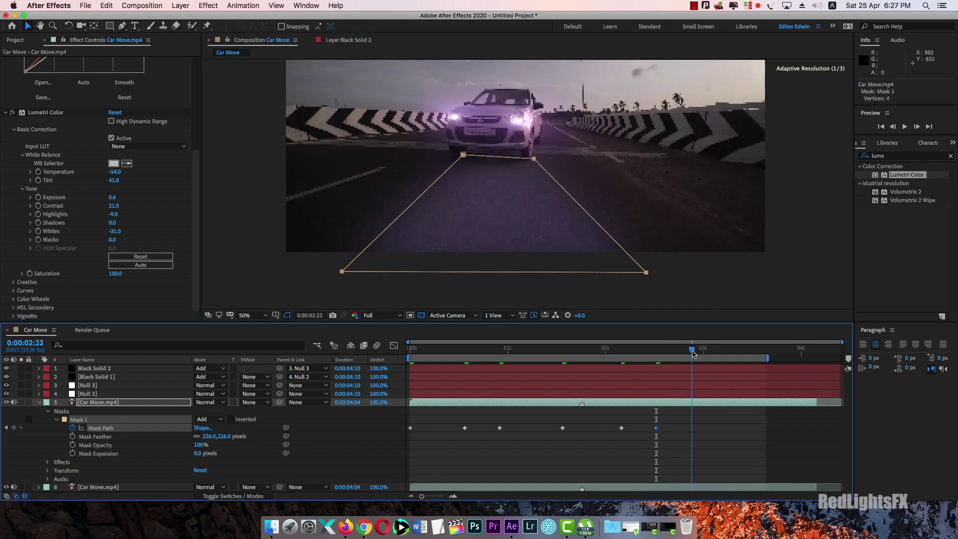
left_click(460, 158)
left_click_drag(460, 157, 445, 160)
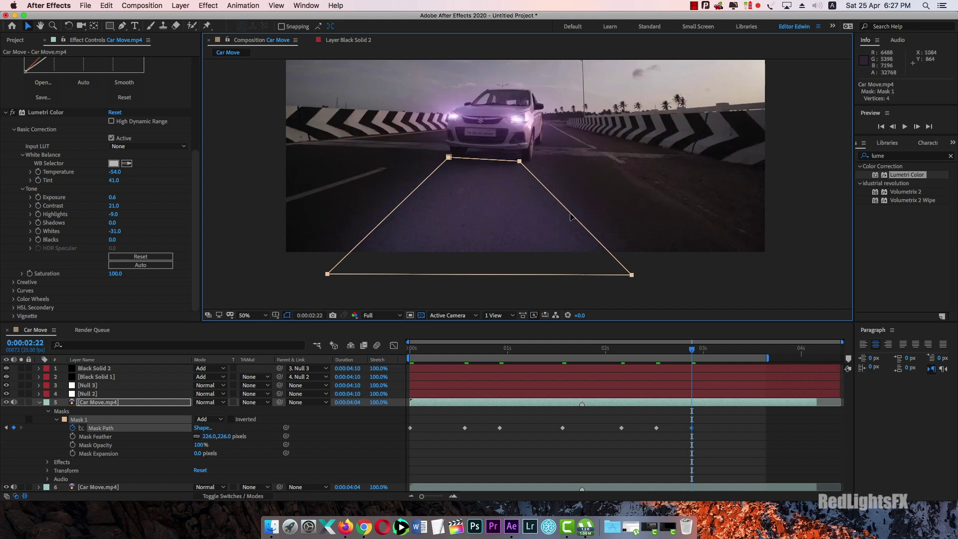
left_click_drag(448, 159, 447, 158)
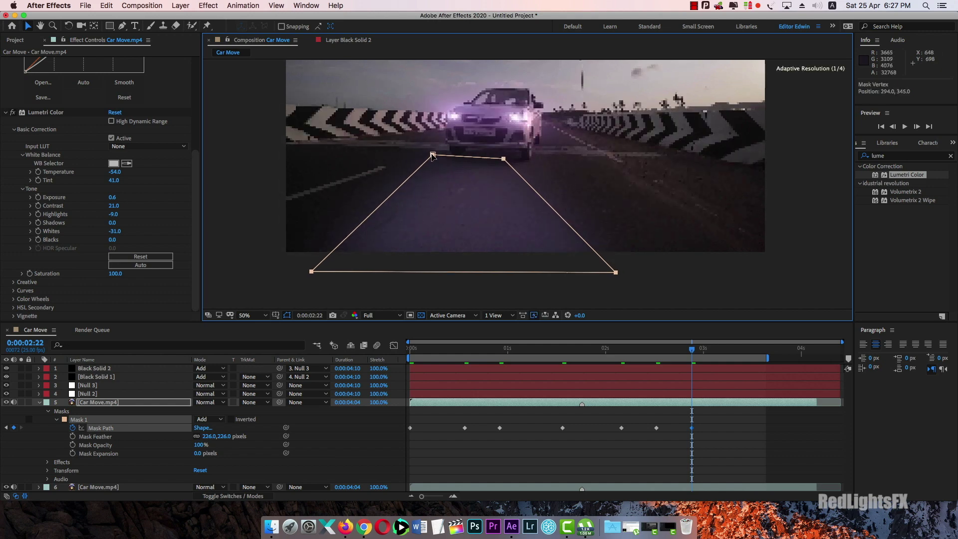
left_click_drag(691, 350, 731, 354)
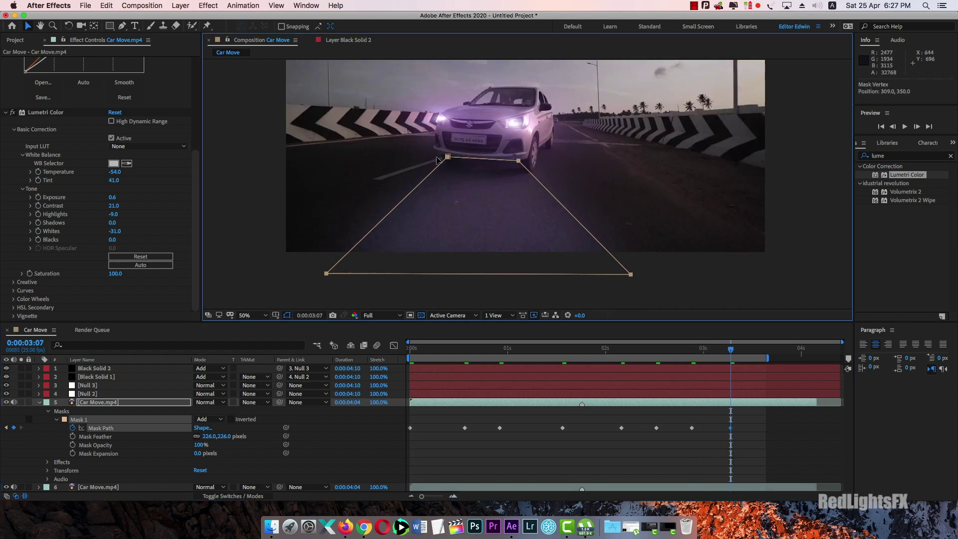
mouse_move(447, 159)
left_mouse_down()
mouse_move(421, 163)
mouse_move(432, 162)
left_mouse_up()
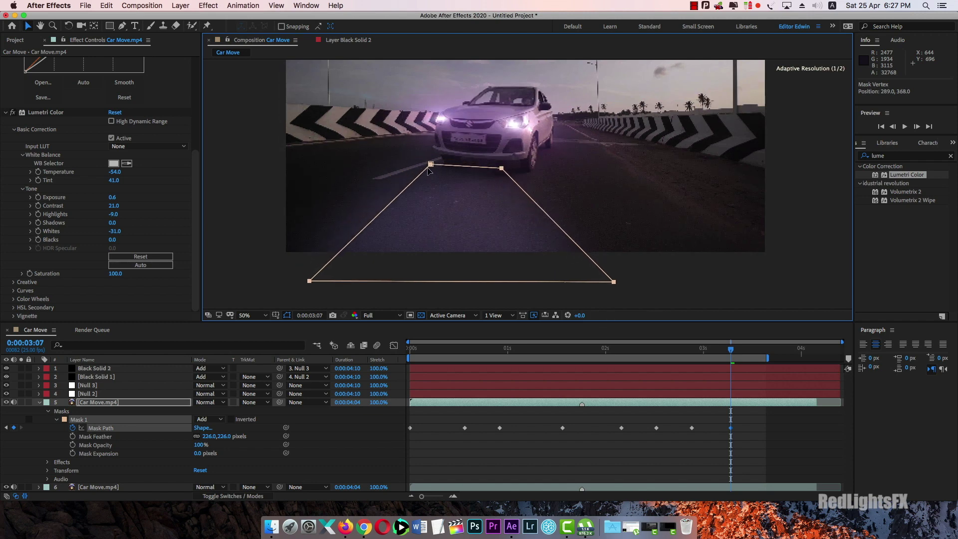
left_click_drag(432, 162, 432, 172)
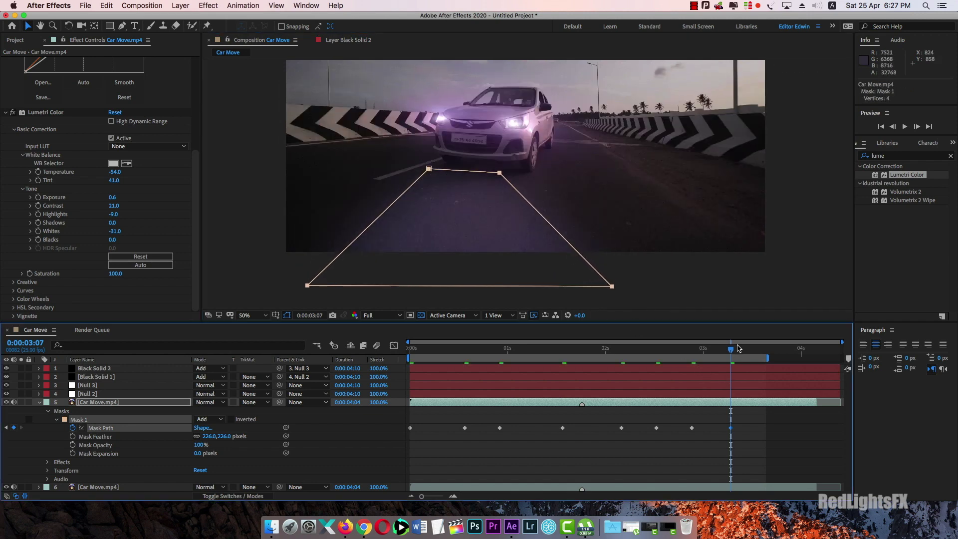
- At 3:16, move the mask onto the road and reshape its four corners to match it
left_click_drag(741, 348, 766, 349)
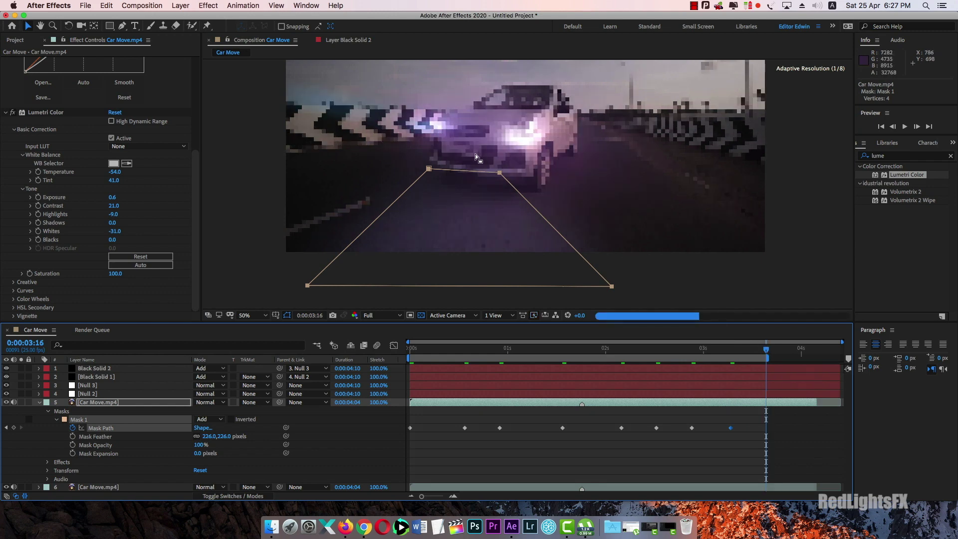
mouse_move(499, 172)
left_mouse_down()
mouse_move(504, 180)
mouse_move(459, 196)
left_mouse_up()
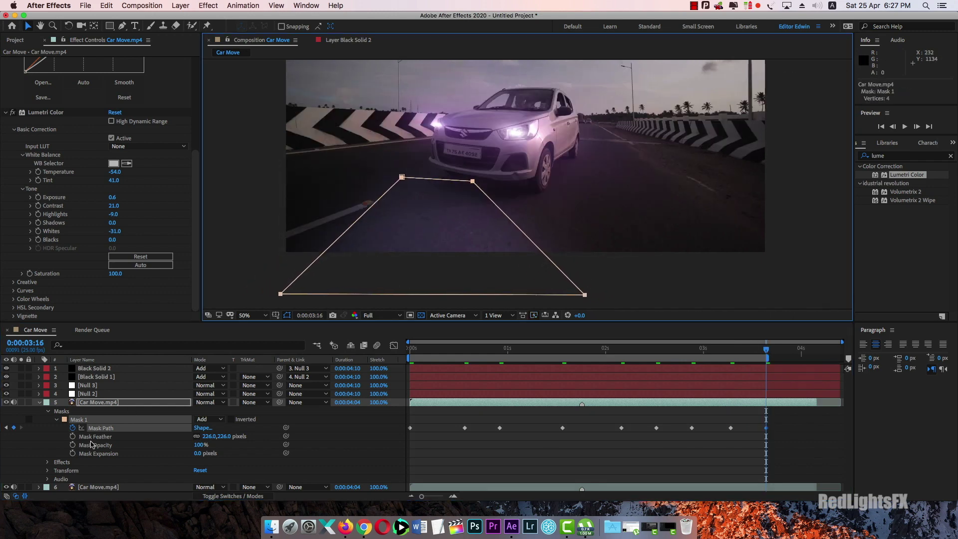
left_click(104, 431)
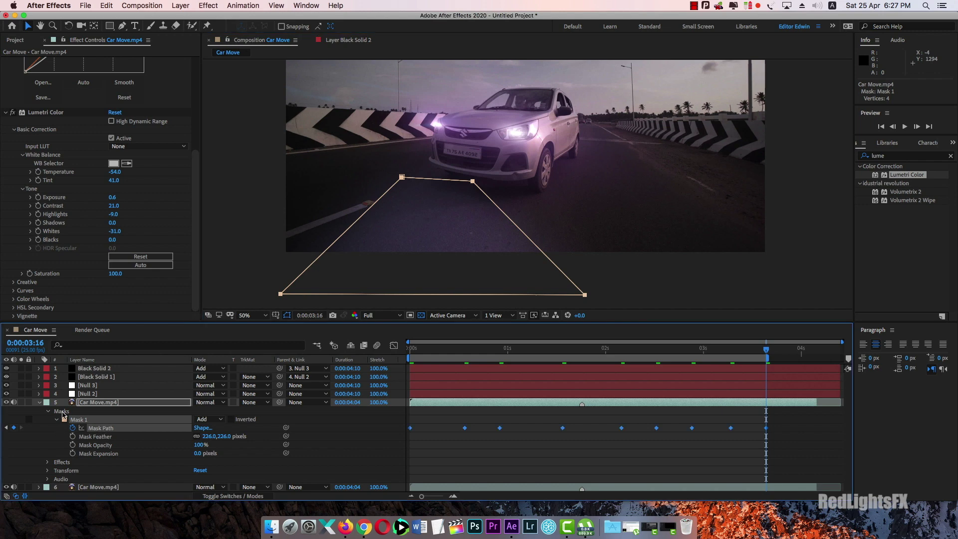
left_click_drag(401, 176, 400, 165)
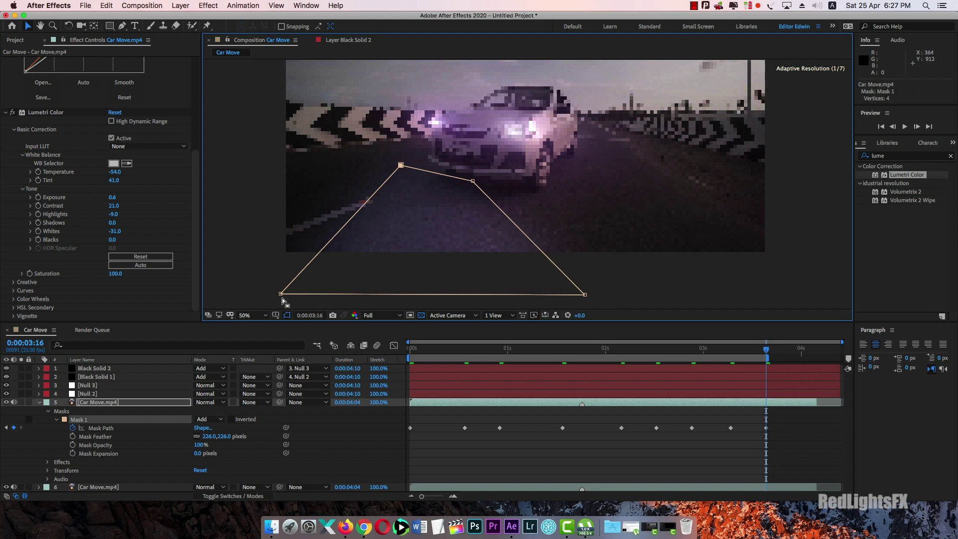
left_click_drag(281, 294, 168, 241)
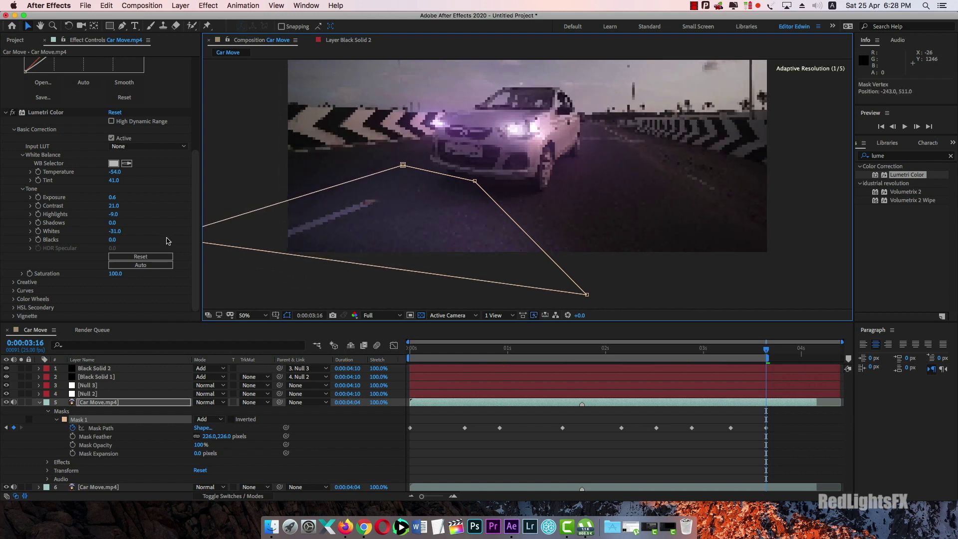
left_click_drag(587, 294, 480, 307)
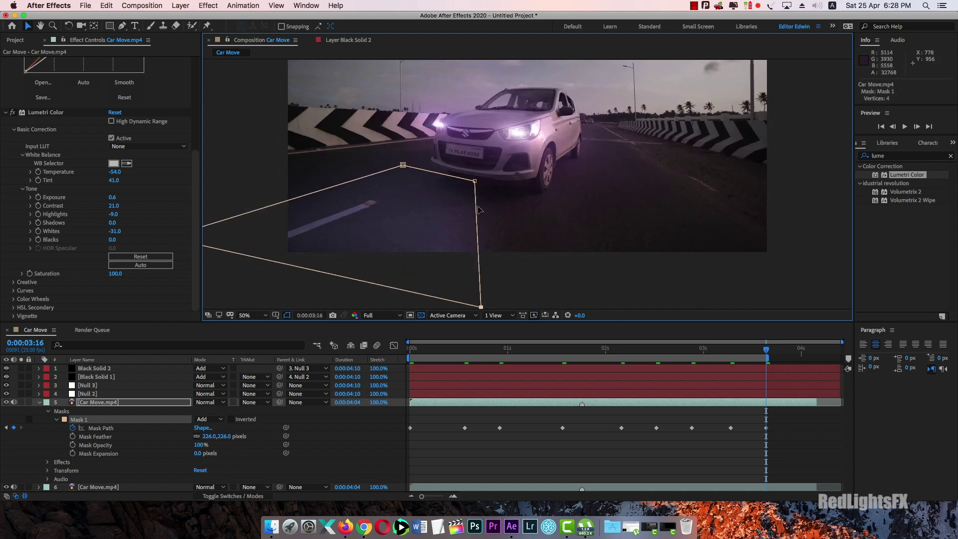
left_click_drag(475, 183, 538, 202)
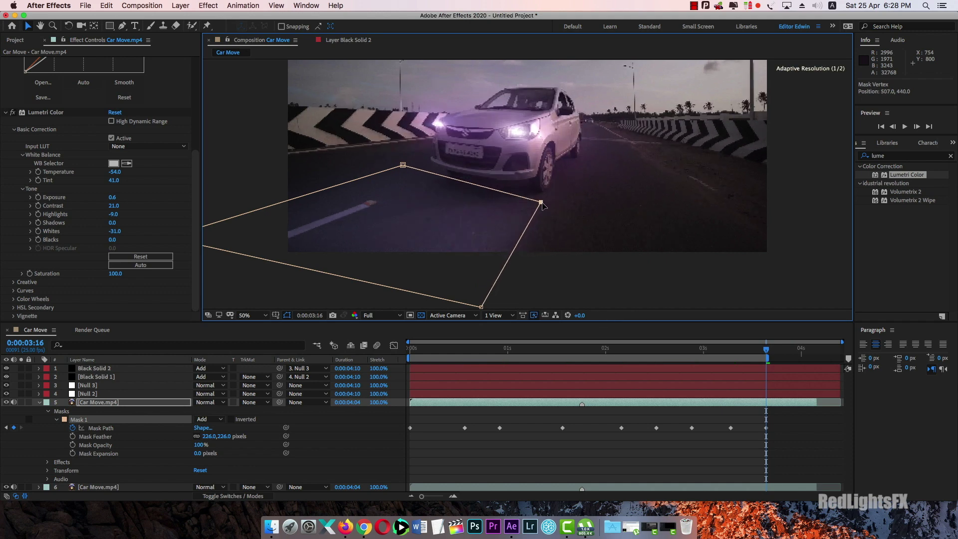
left_click_drag(403, 164, 368, 168)
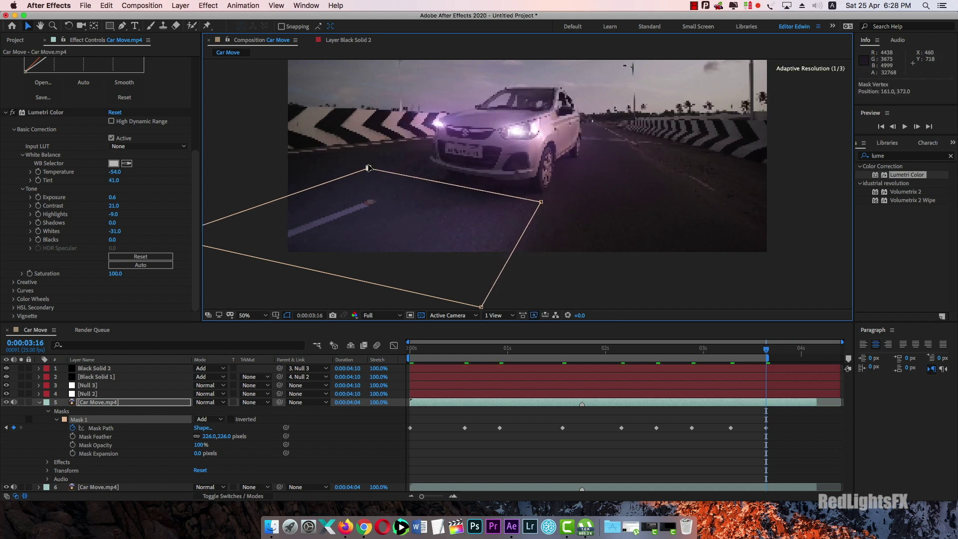
- Slide the mask's top corner along the road, then step back a few frames to check it
left_click(540, 203)
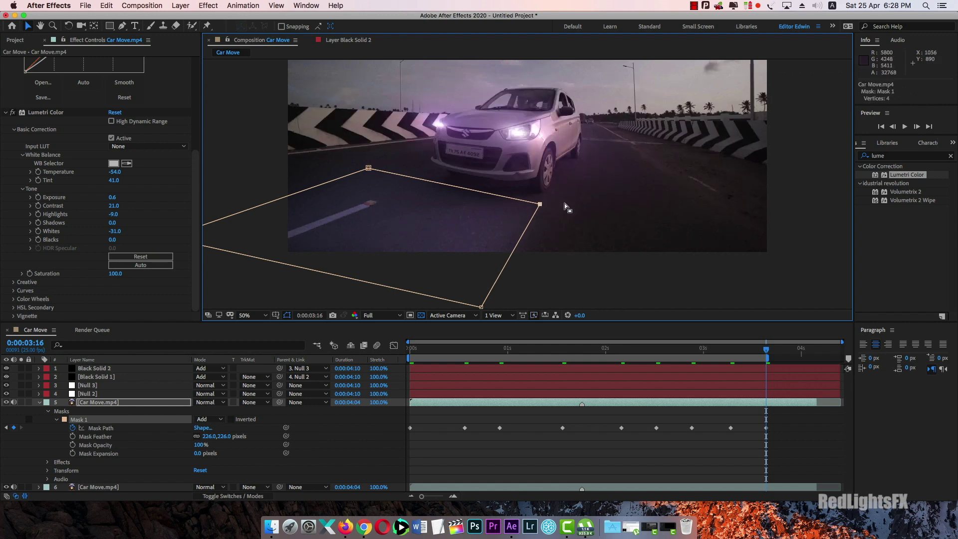
left_click_drag(368, 168, 384, 165)
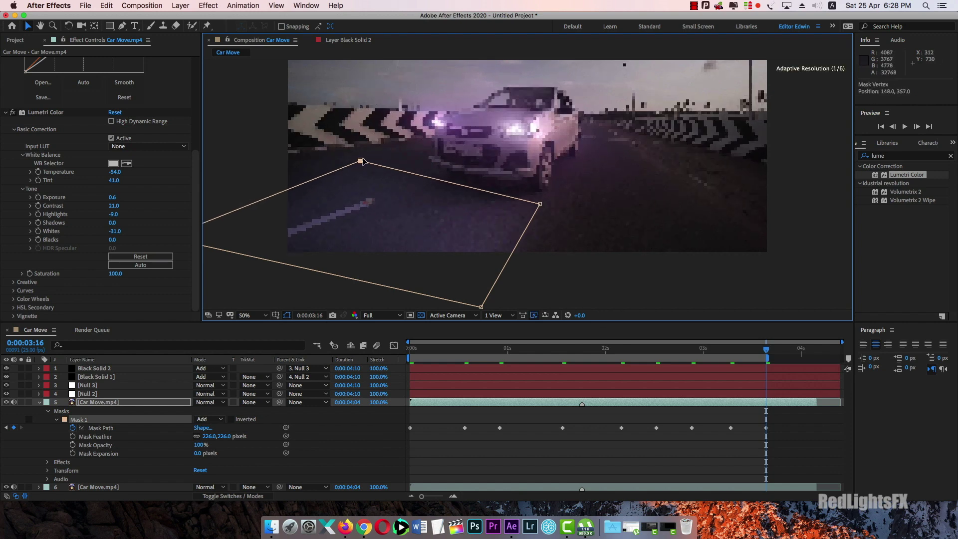
key("Page_Up")
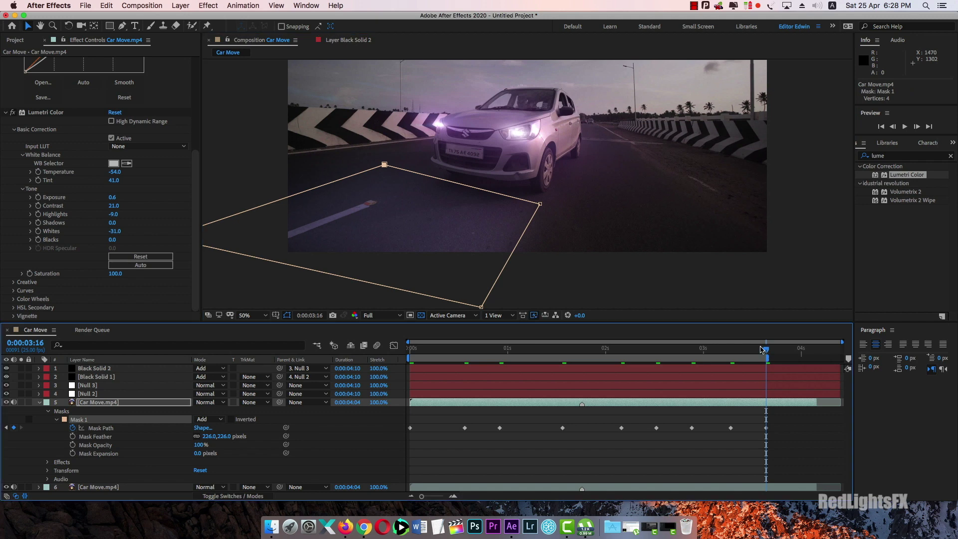
key("Page_Up")
left_click(794, 417)
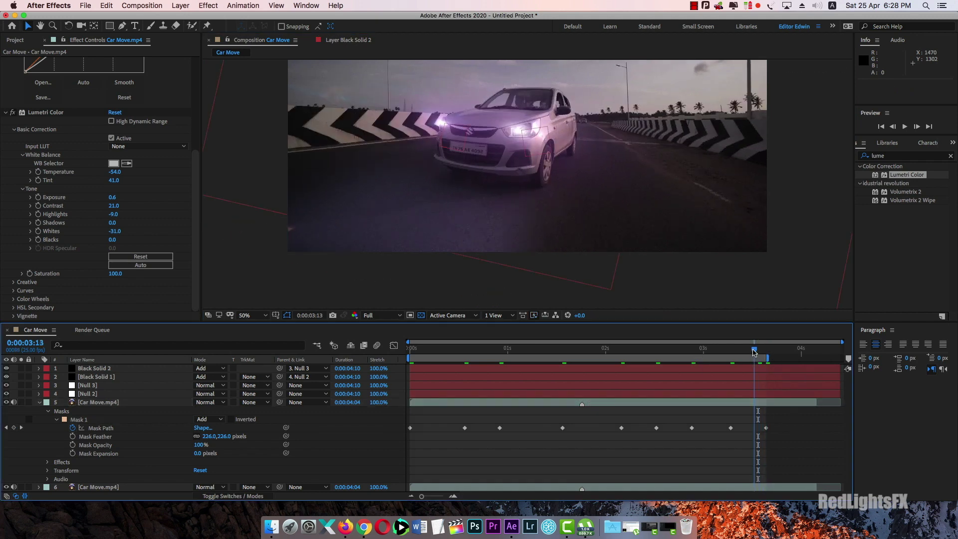
- Delete the Mask Path keyframe near 03:08 and scrub back to 2:18 to review the mask
left_click_drag(758, 350, 718, 348)
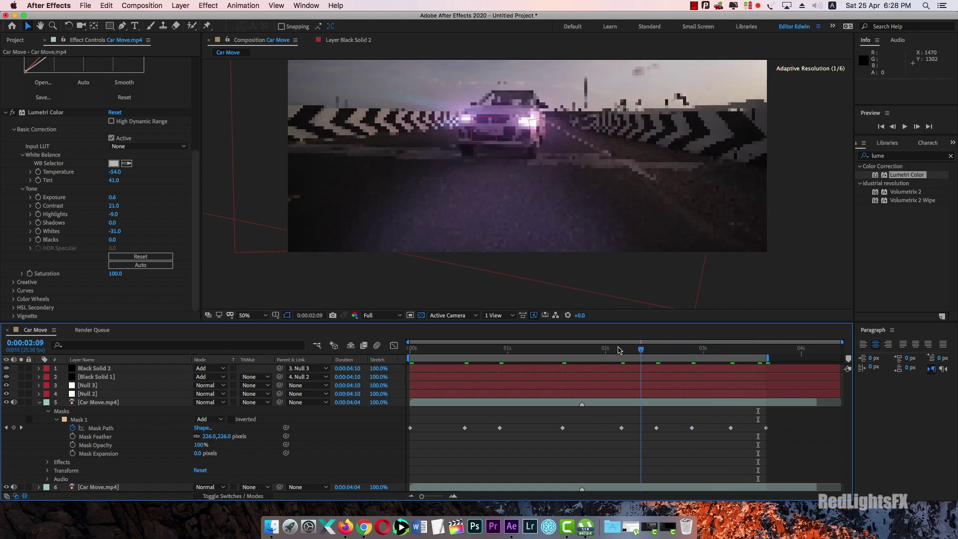
mouse_move(718, 348)
left_mouse_down()
mouse_move(570, 348)
mouse_move(624, 359)
mouse_move(701, 353)
left_mouse_up()
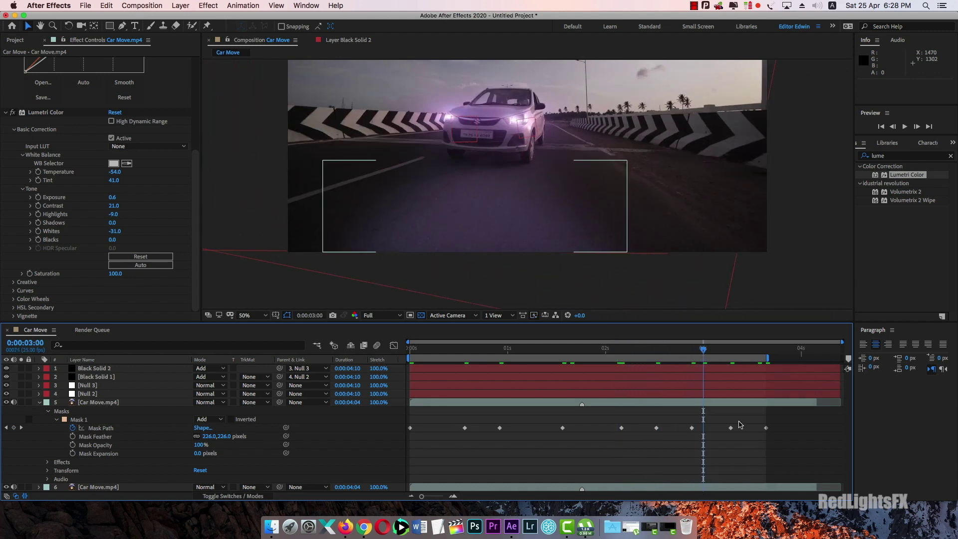
left_click(729, 428)
key("Delete")
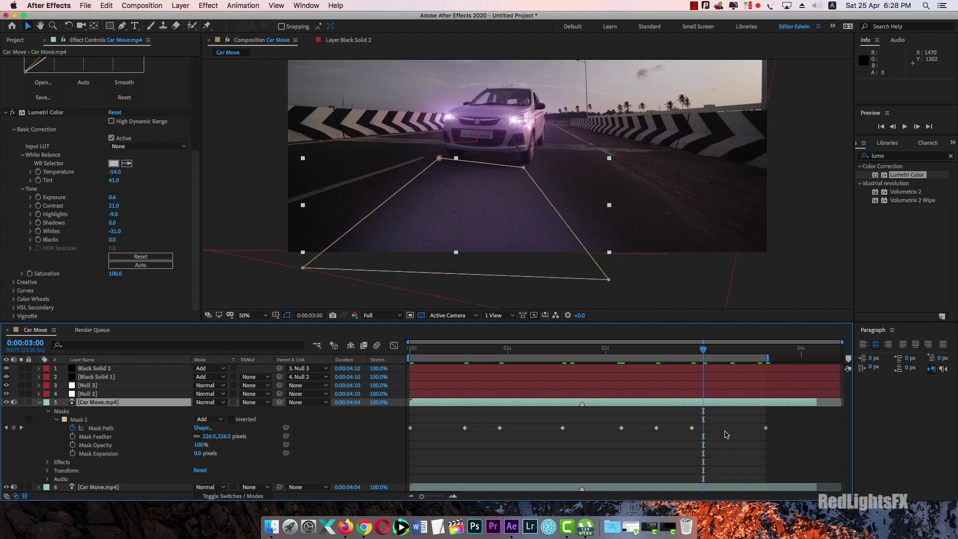
mouse_move(713, 352)
left_mouse_down()
mouse_move(691, 350)
mouse_move(739, 347)
left_mouse_up()
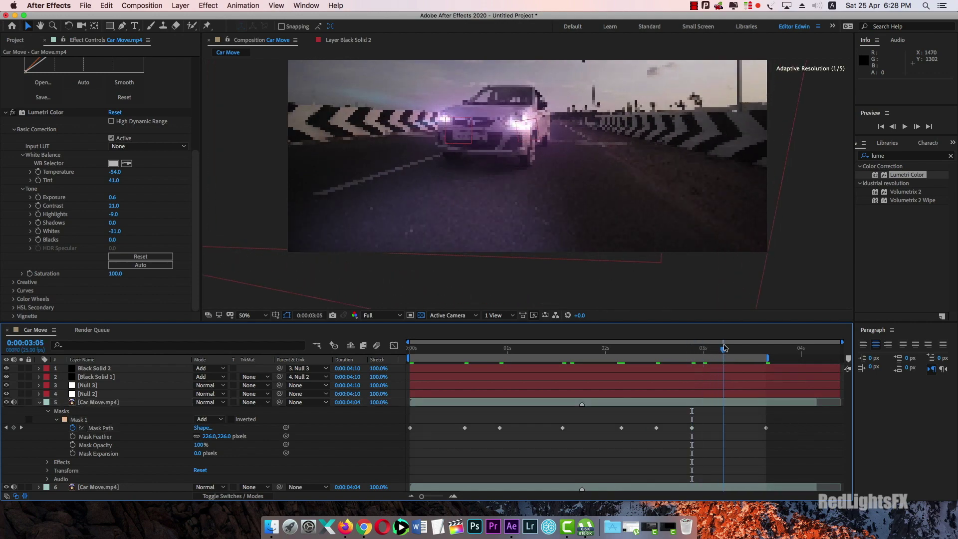
left_click_drag(739, 347, 675, 349)
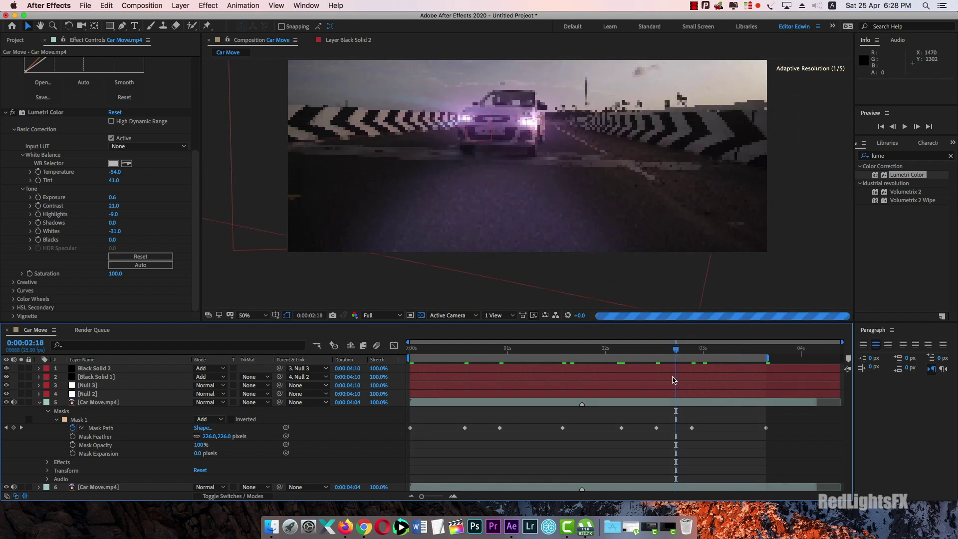
key("comma")
key("comma")
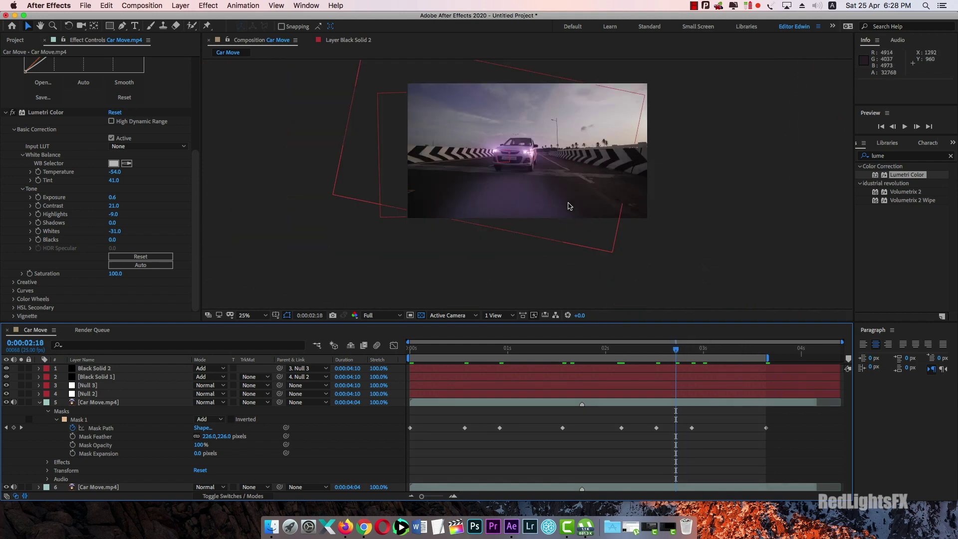
- Collapse the footage layer's properties and adjust the composition view's zoom and position
left_click(39, 402)
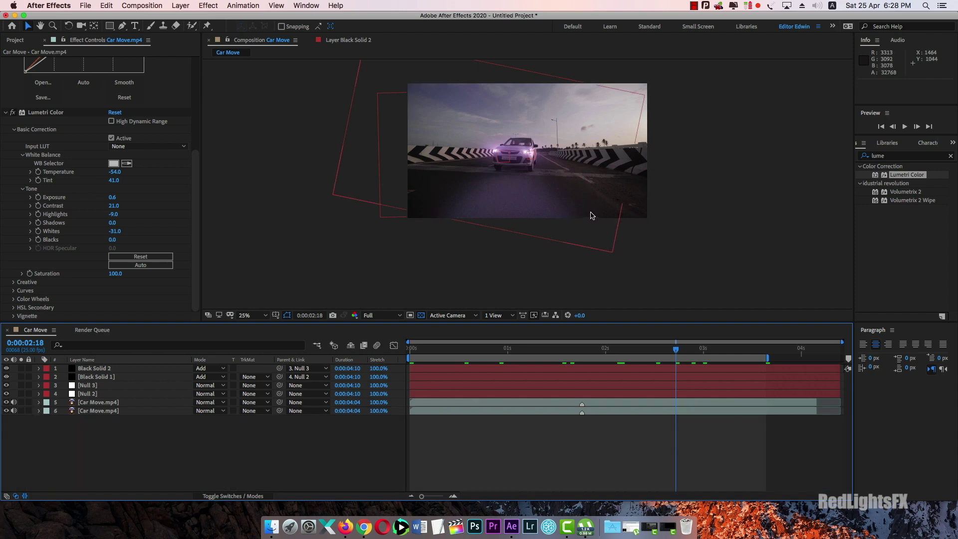
key("period")
key("comma")
mouse_move(533, 139)
left_mouse_down()
mouse_move(531, 169)
mouse_move(525, 165)
left_mouse_up()
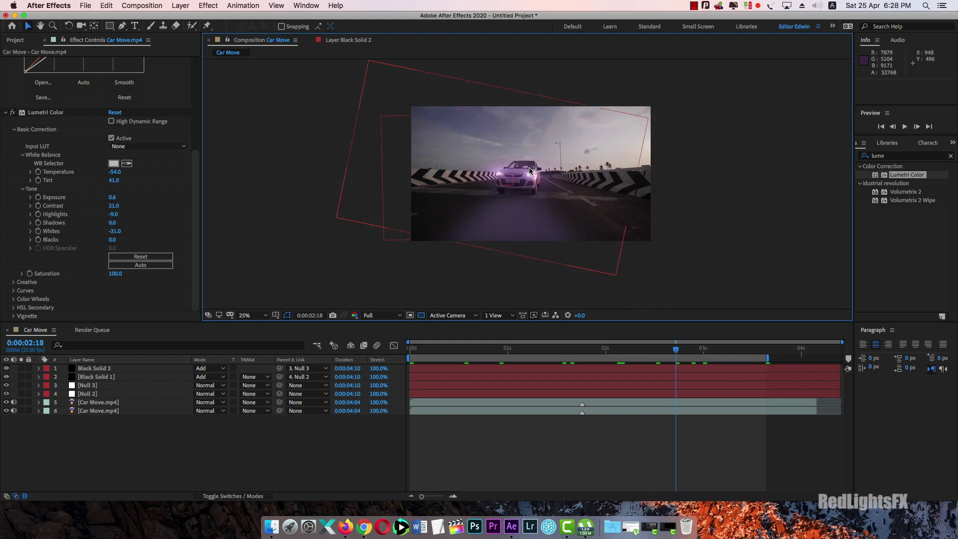
key("period")
key("comma")
- Select all six layers and pre-compose them into a new composition named Master Footage
left_click_drag(115, 442, 101, 368)
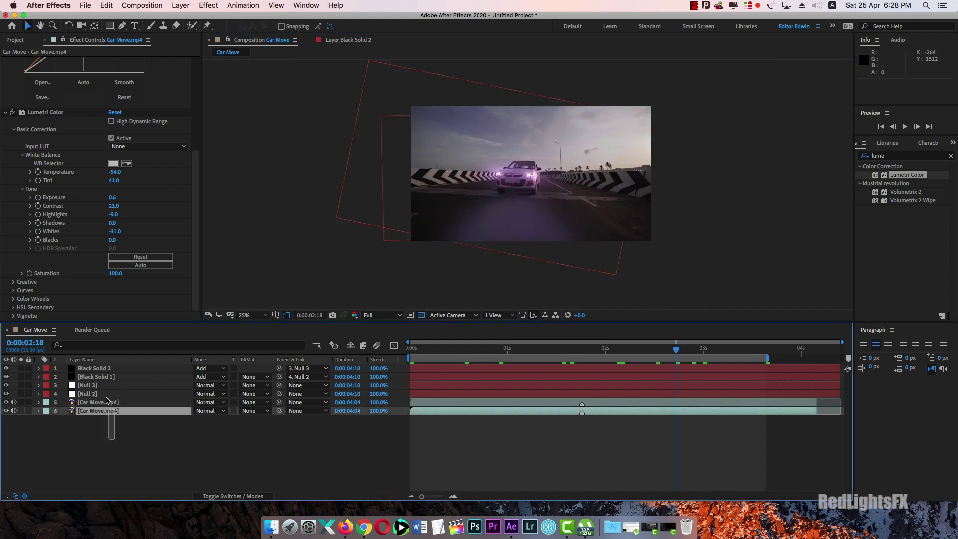
right_click(101, 368)
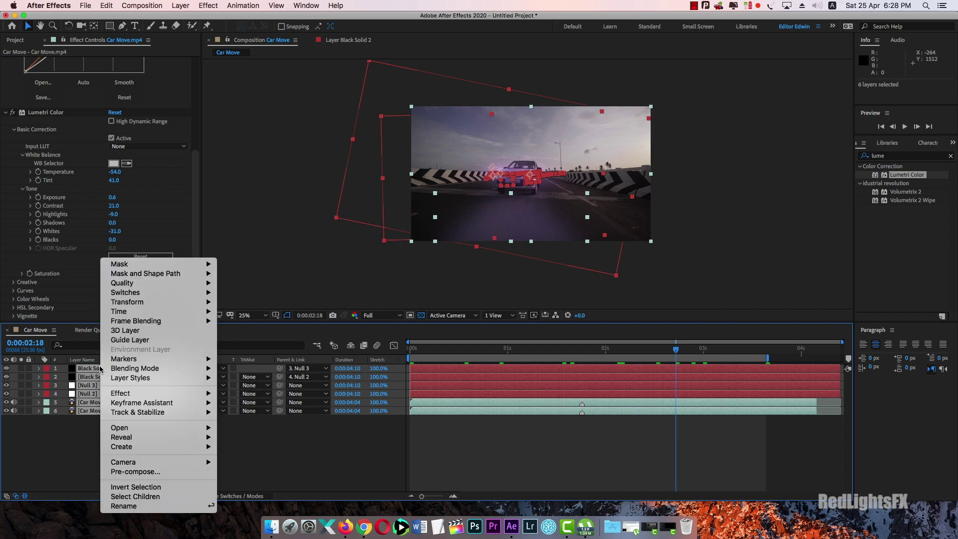
left_click(136, 471)
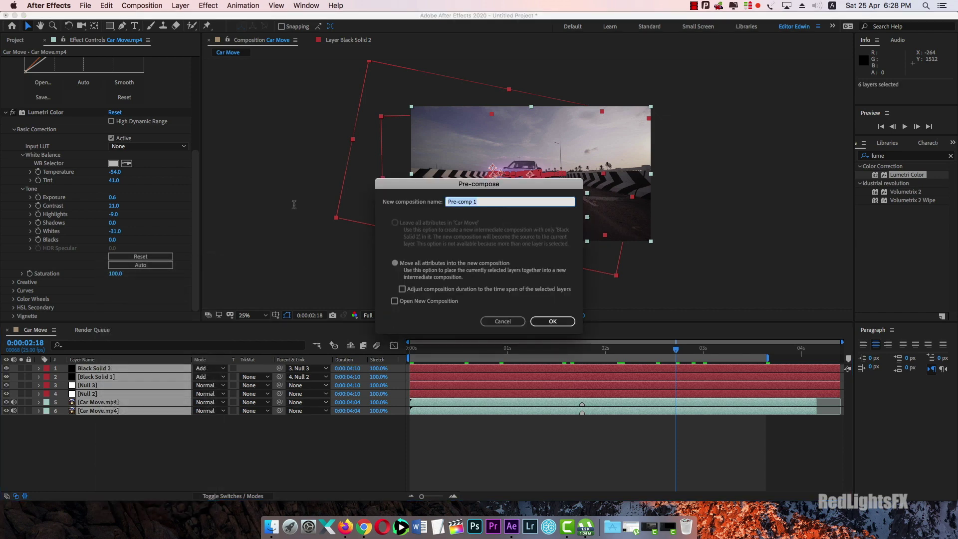
type("Master Footage")
left_click(543, 322)
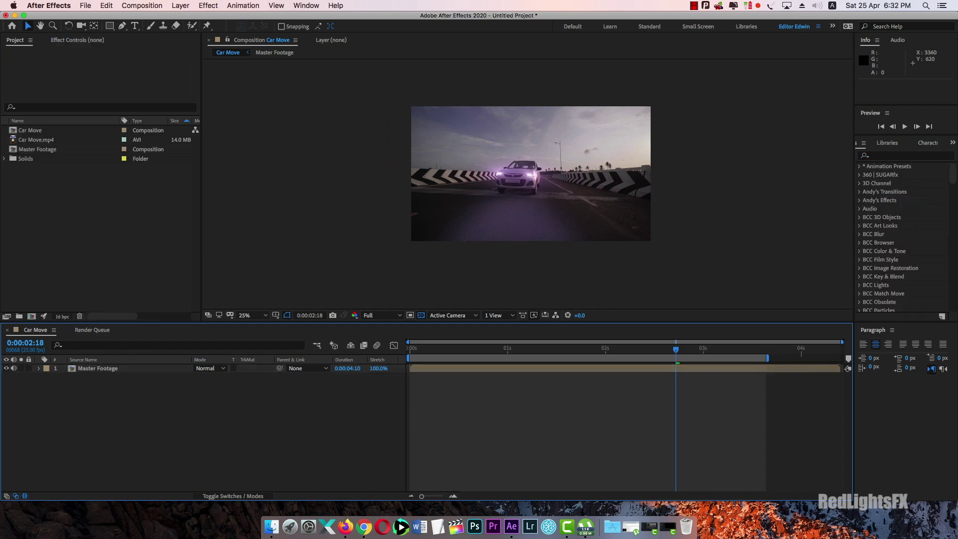
- Search Effects & Presets for 'lume' and apply Lumetri Color to the Master Footage layer
left_click(902, 158)
type("lumer")
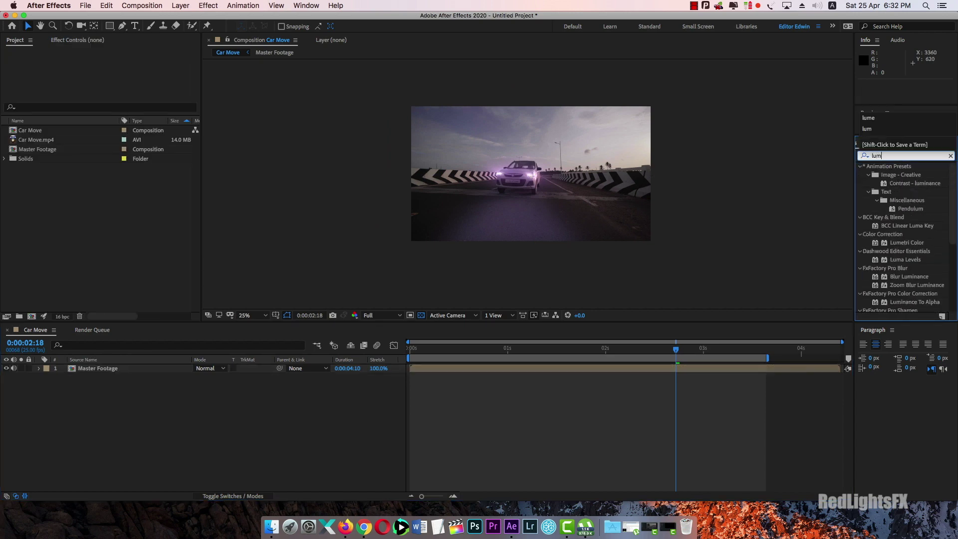
key("BackSpace")
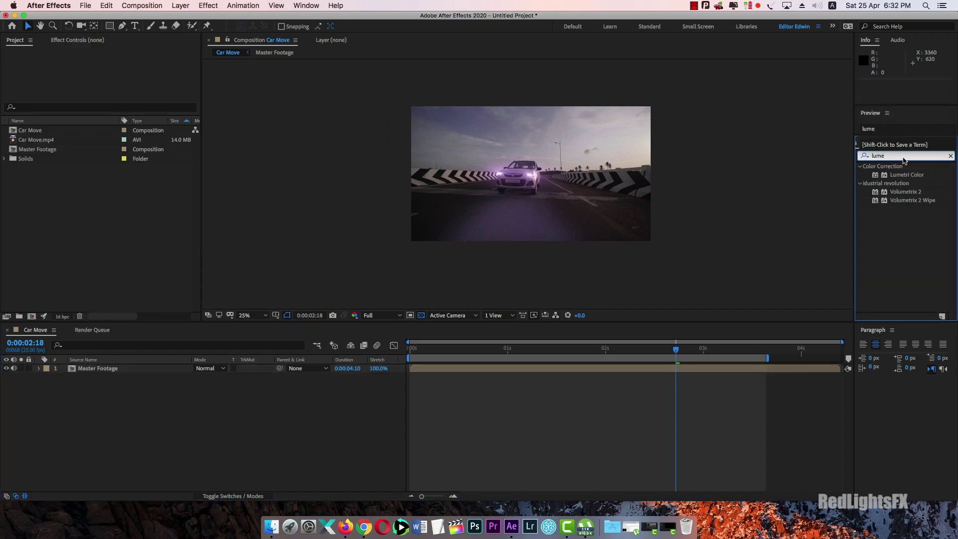
left_click_drag(901, 176, 93, 373)
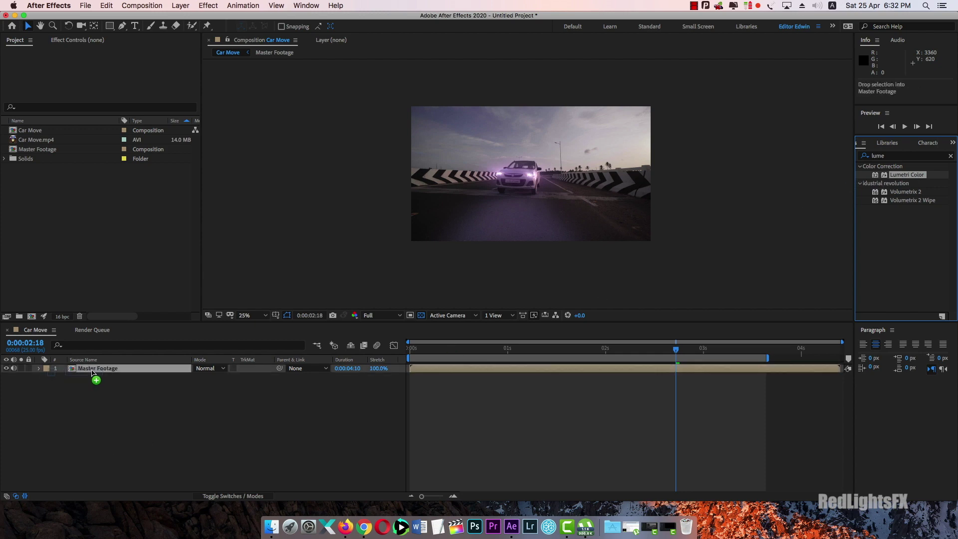
left_click(122, 369)
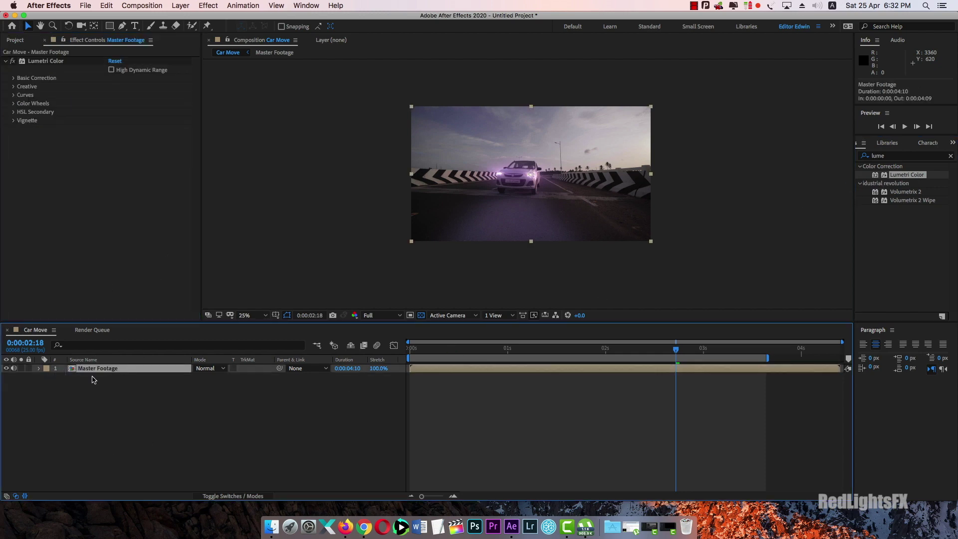
- Load RedLightsFX_01.CUBE from the RED LUTS folder as Lumetri's Creative Look
left_click(18, 78)
left_click(15, 78)
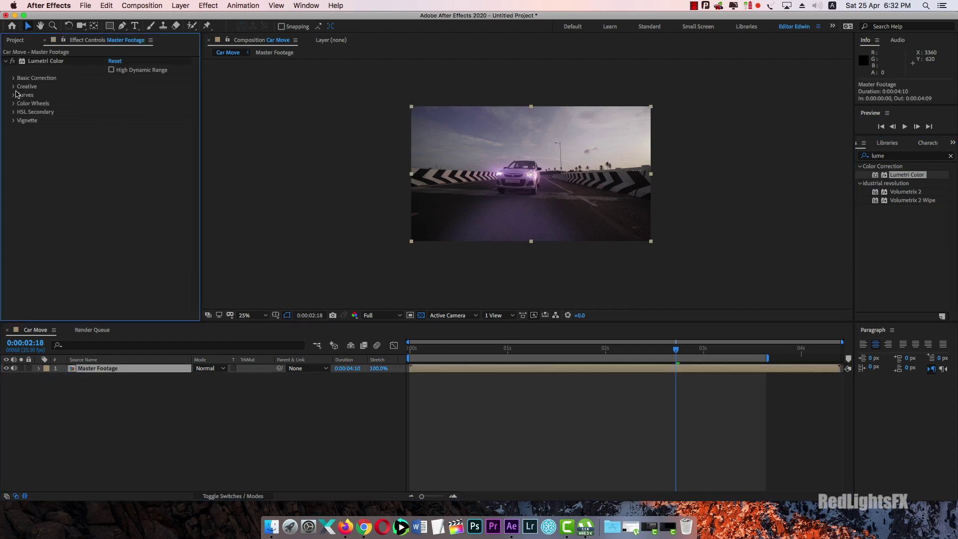
left_click(14, 87)
left_click(145, 104)
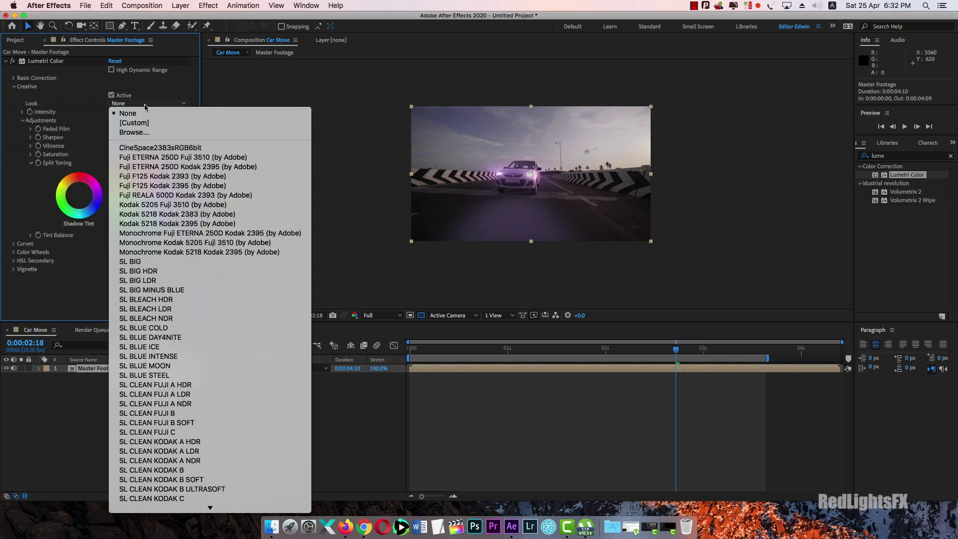
left_click(144, 132)
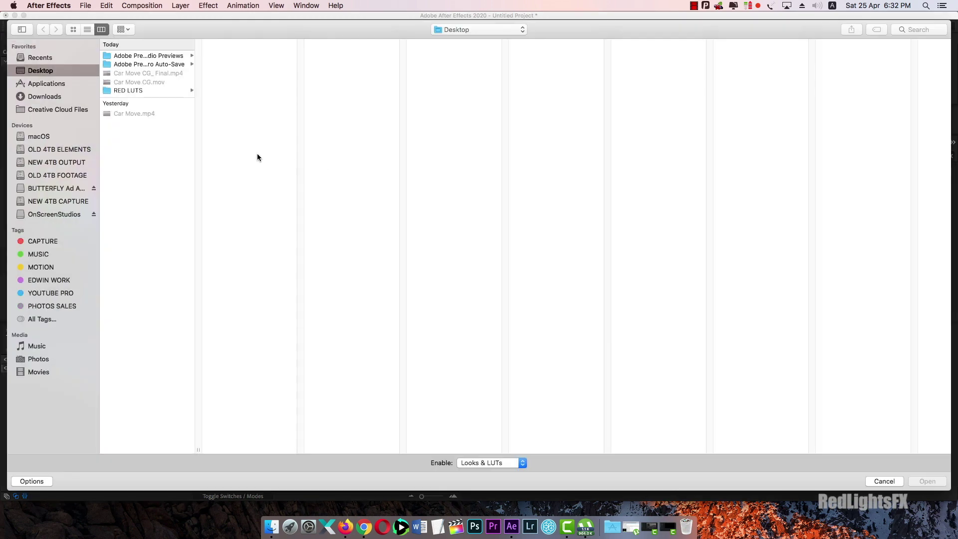
left_click(152, 92)
left_click(222, 57)
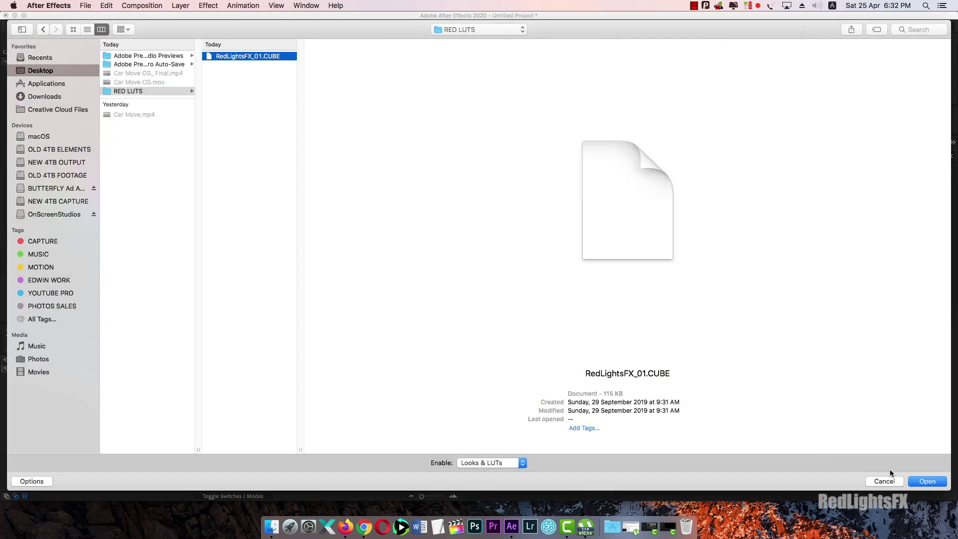
left_click(924, 480)
- Lower the Creative look intensity to 87, undoing an accidental tint change
key("period")
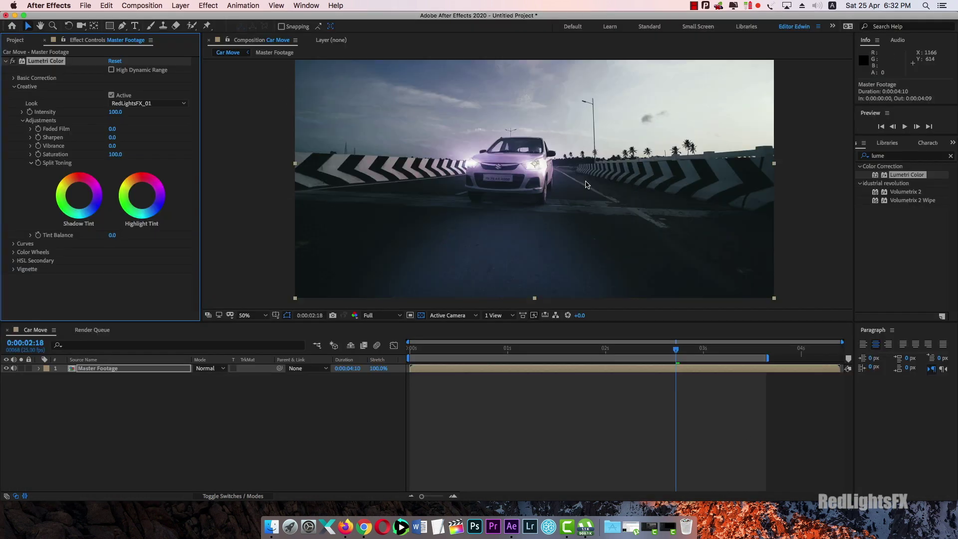
key("comma")
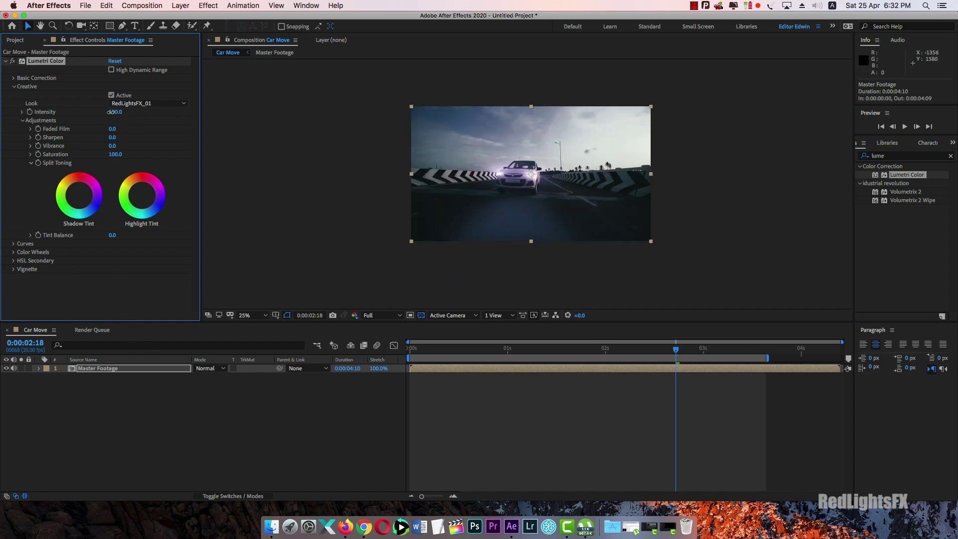
left_click_drag(110, 112, 105, 114)
key("ctrl+z")
- Return to 0:00:00:00 to review the graded footage from the start, then deselect the layer
key("period")
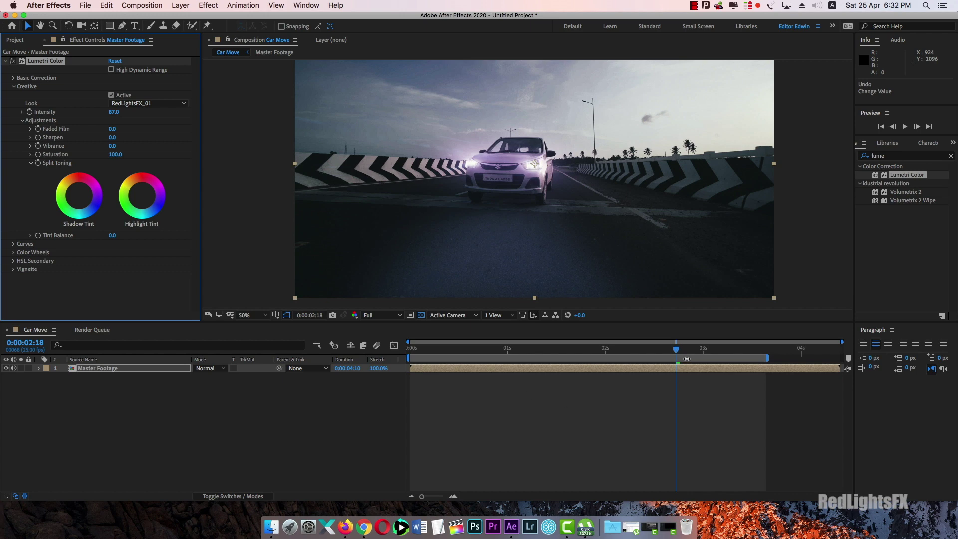
left_click_drag(675, 351, 460, 352)
key("comma")
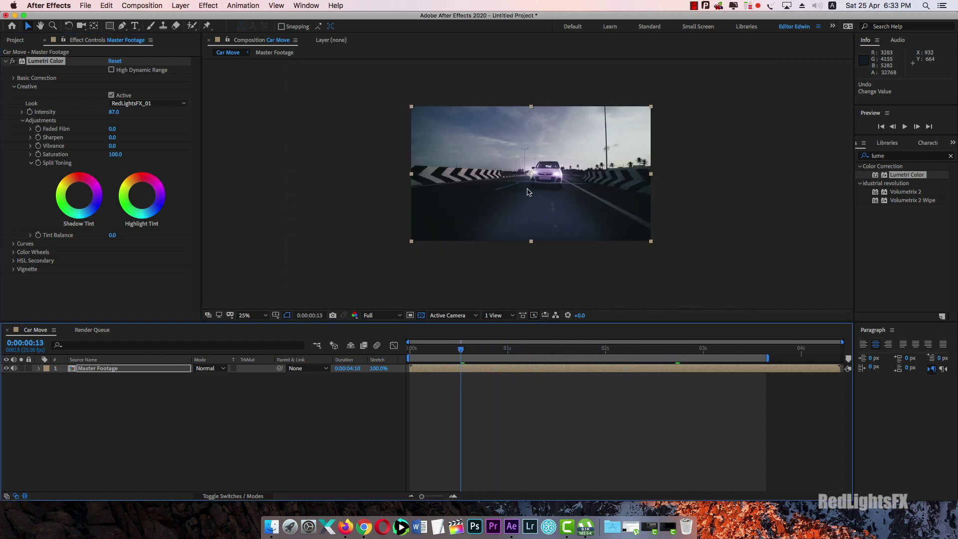
key("period")
left_click_drag(462, 344, 418, 348)
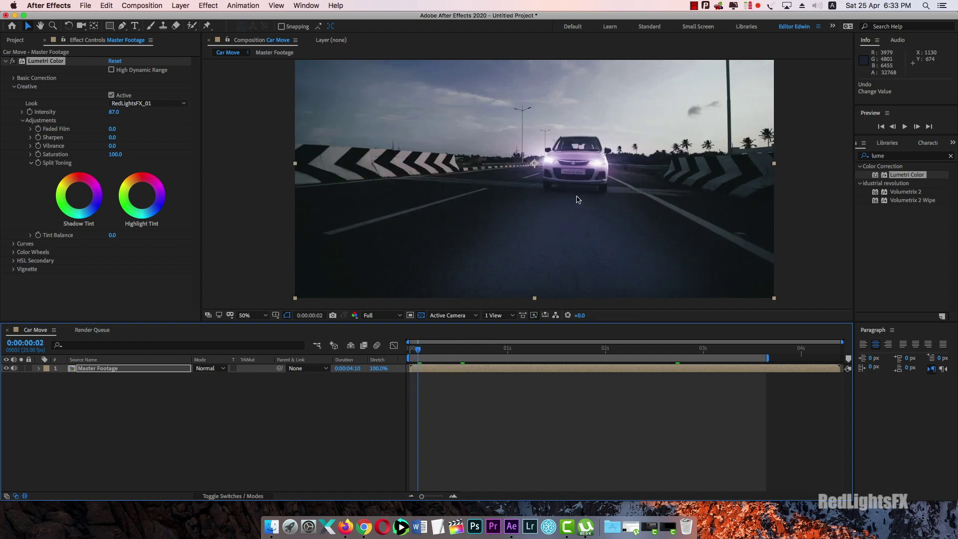
key("comma")
key("Home")
left_click(315, 403)
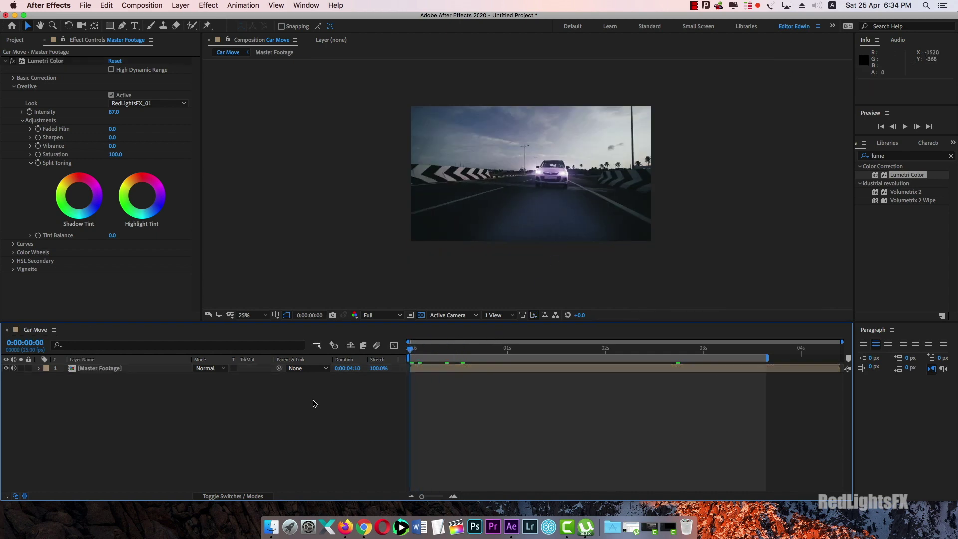